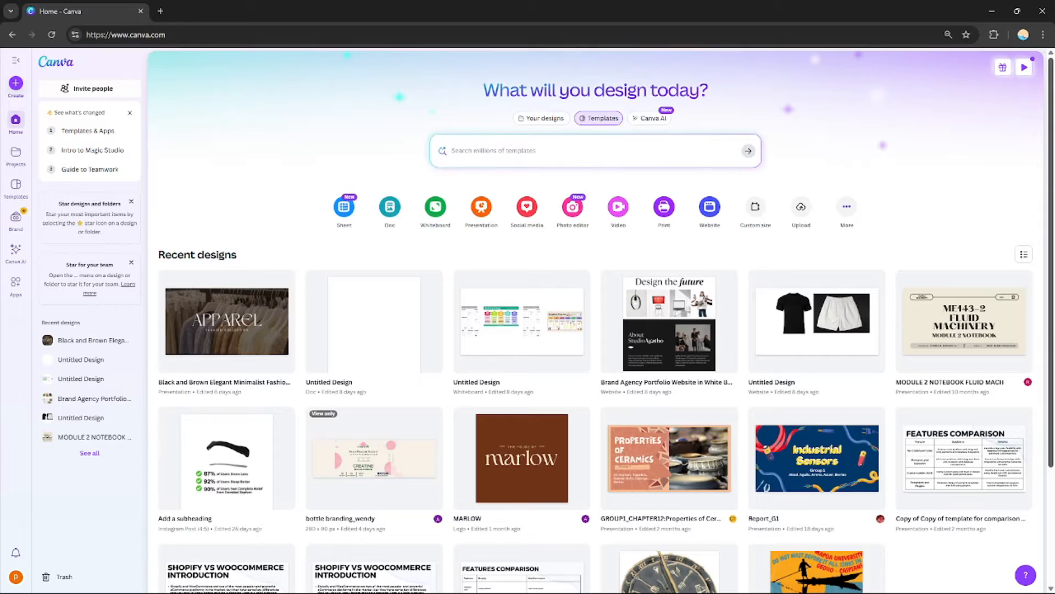
{"action": "scroll", "coordinate": [1039, 76], "scroll_direction": "down", "scroll_amount": 3}
{"action": "scroll", "coordinate": [1038, 76], "scroll_direction": "up", "scroll_amount": 3}
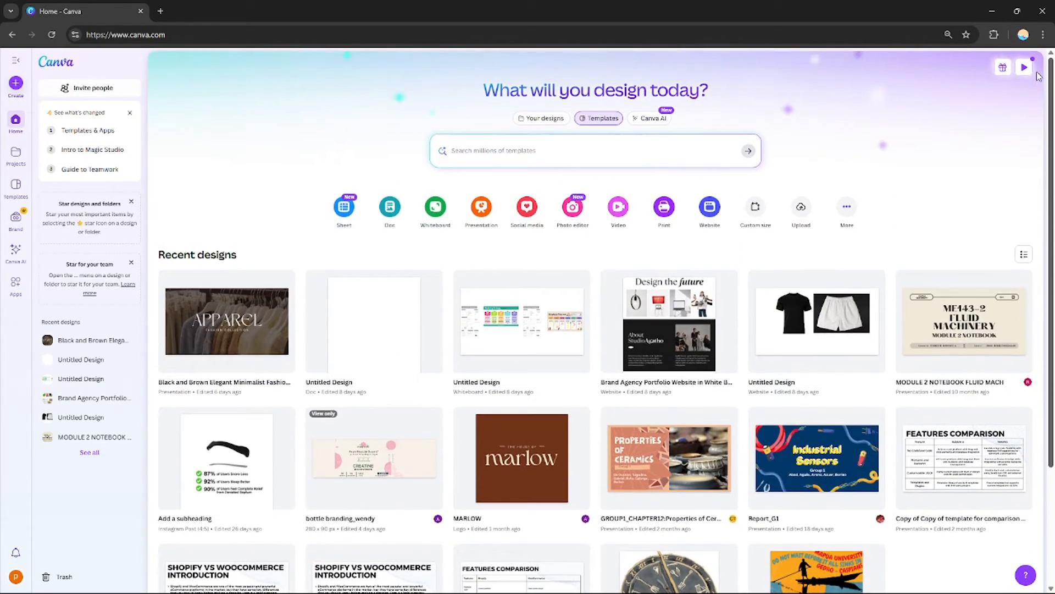
{"action": "mouse_move", "coordinate": [1050, 93]}
{"action": "left_mouse_down"}
{"action": "mouse_move", "coordinate": [1050, 175]}
{"action": "mouse_move", "coordinate": [1051, 86]}
{"action": "left_mouse_up"}
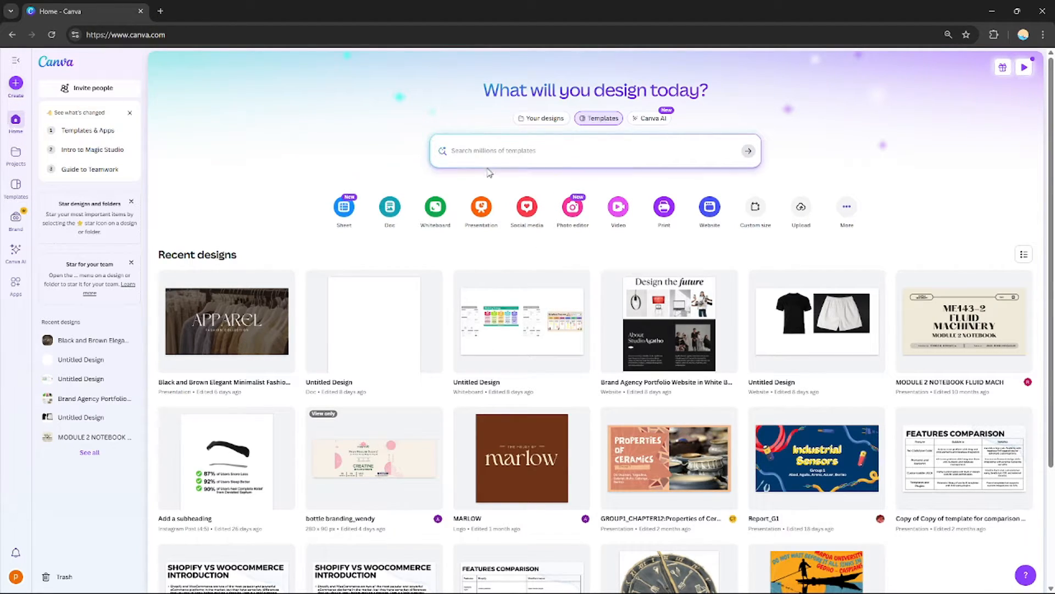
Search the Canva templates for breaking news
{"action": "left_click", "coordinate": [557, 154]}
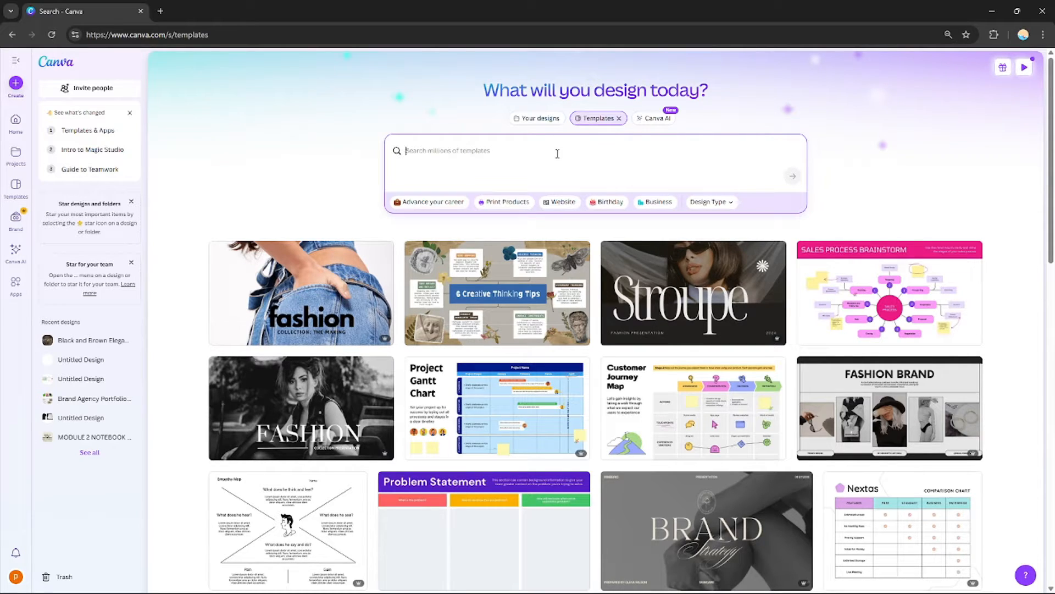
{"action": "type", "text": "bre"}
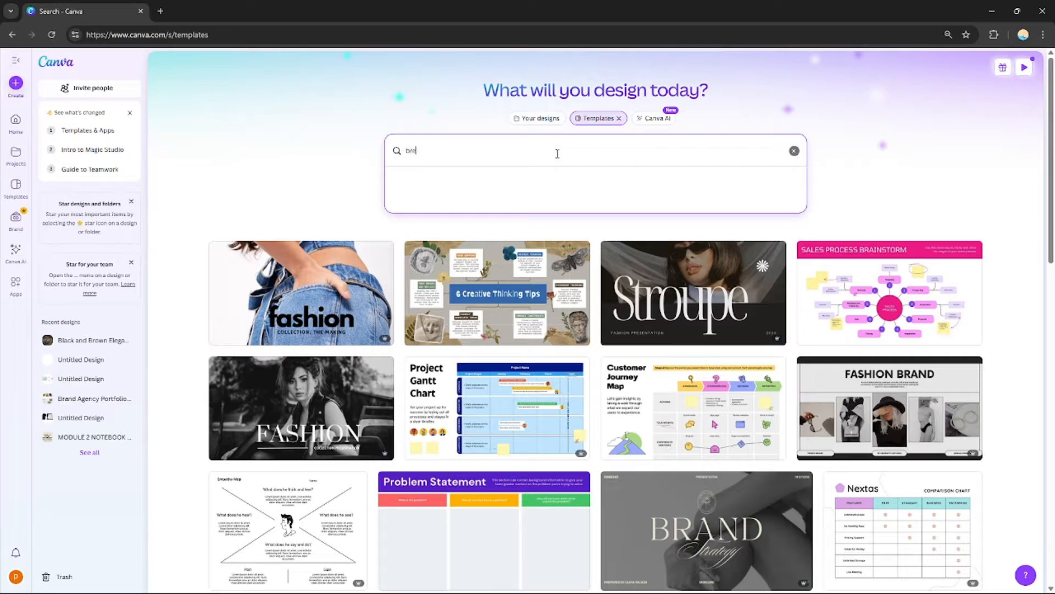
{"action": "type", "text": "aking news"}
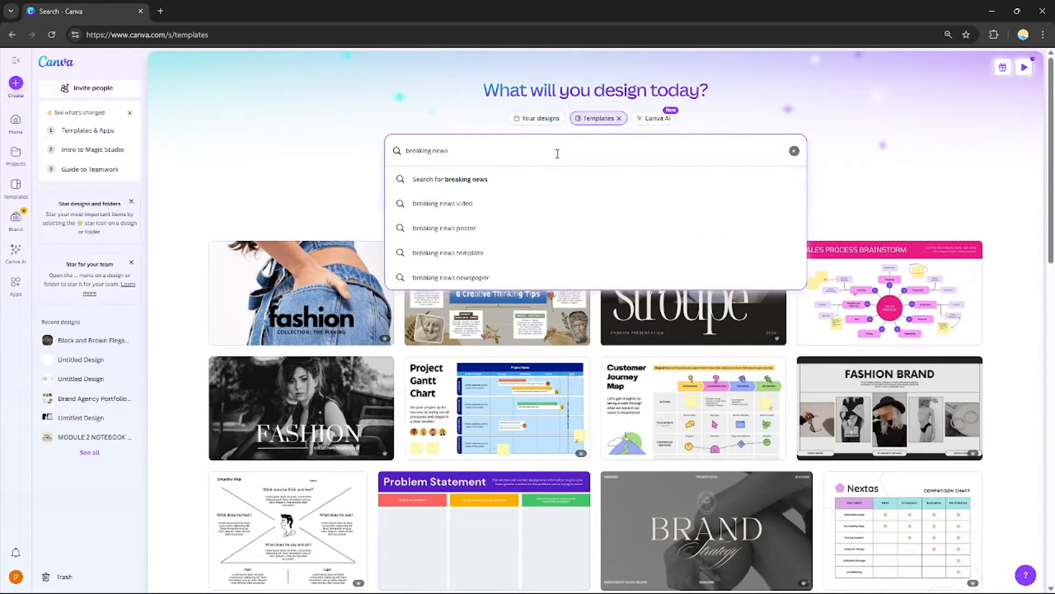
{"action": "left_click", "coordinate": [506, 204]}
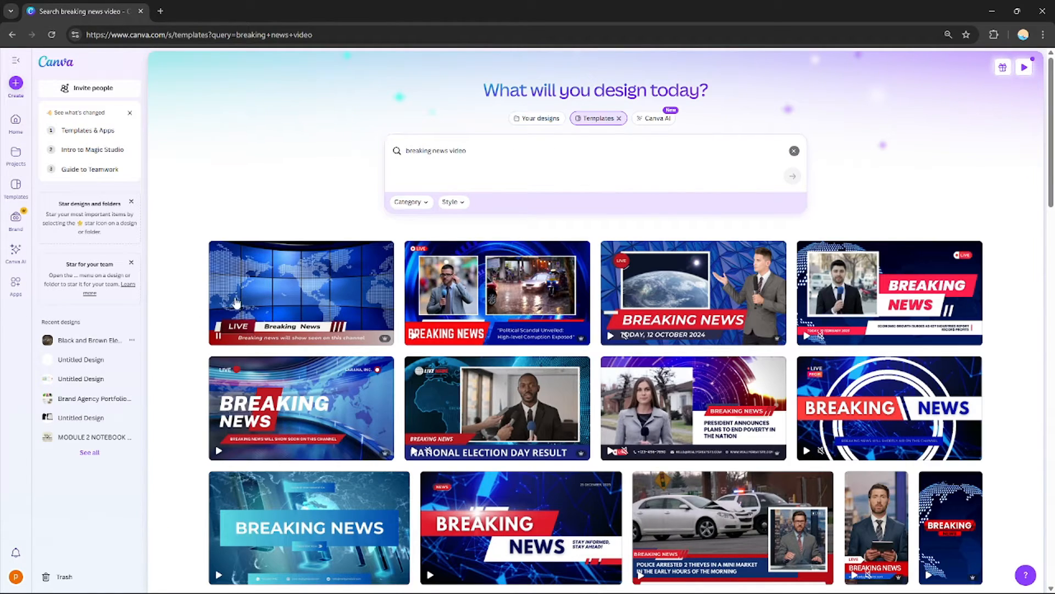
{"action": "left_click", "coordinate": [489, 152]}
{"action": "key", "text": "BackSpace"}
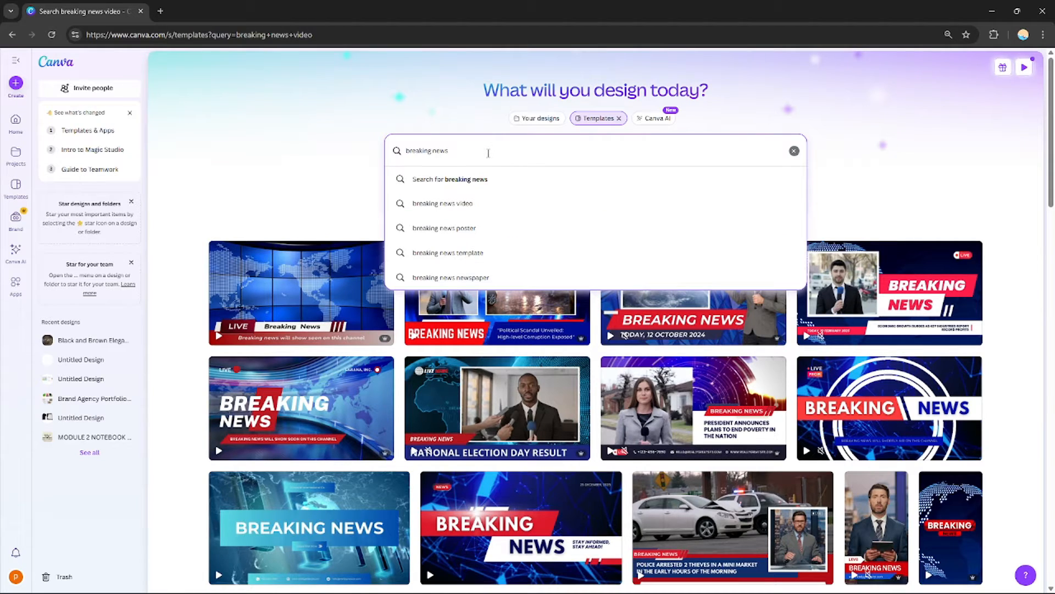
{"action": "left_click", "coordinate": [496, 181]}
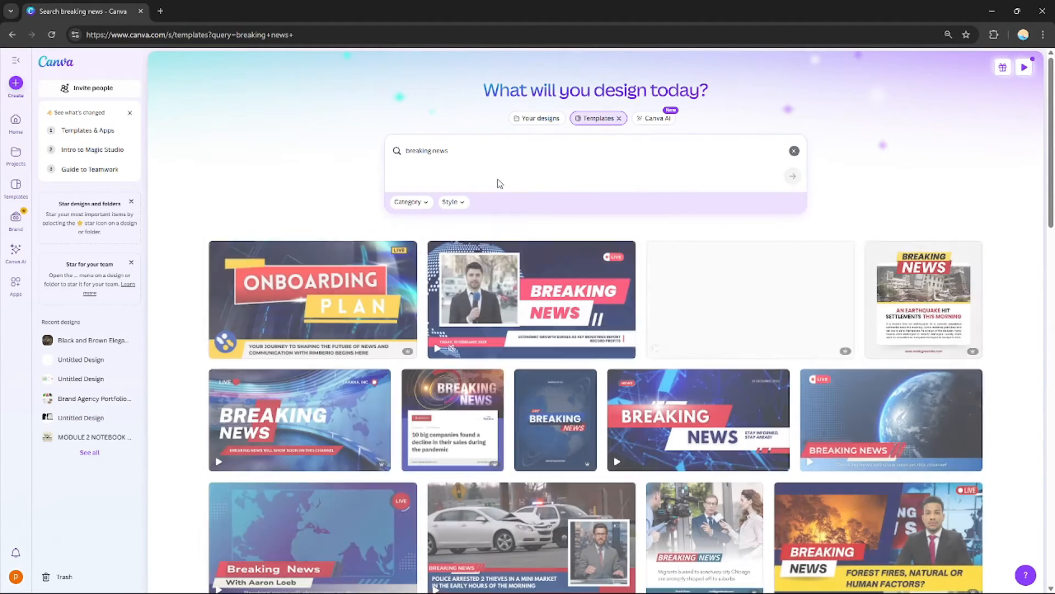
Open the Modern Animated Breaking News Intro Facebook Post template from the breaking news results for customizing
{"action": "scroll", "coordinate": [466, 212], "scroll_direction": "down", "scroll_amount": 4}
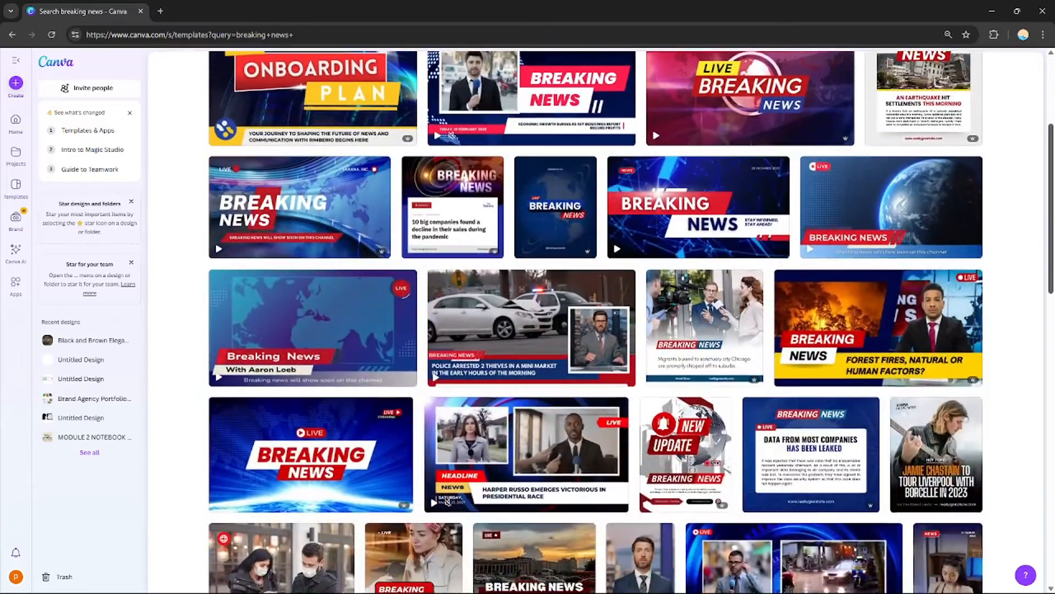
{"action": "scroll", "coordinate": [448, 502], "scroll_direction": "down", "scroll_amount": 10}
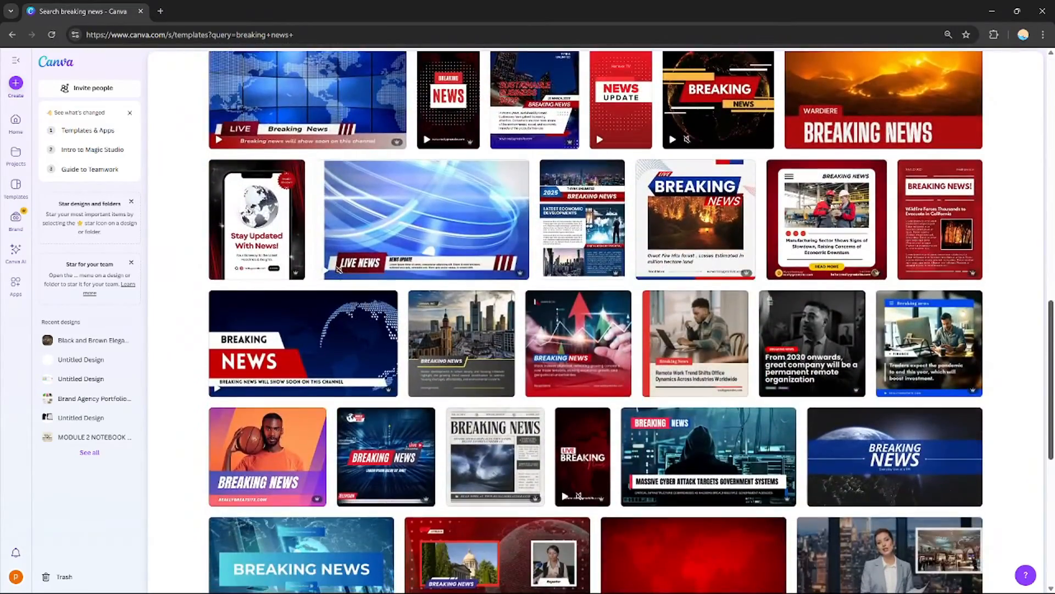
{"action": "scroll", "coordinate": [340, 268], "scroll_direction": "down", "scroll_amount": 18}
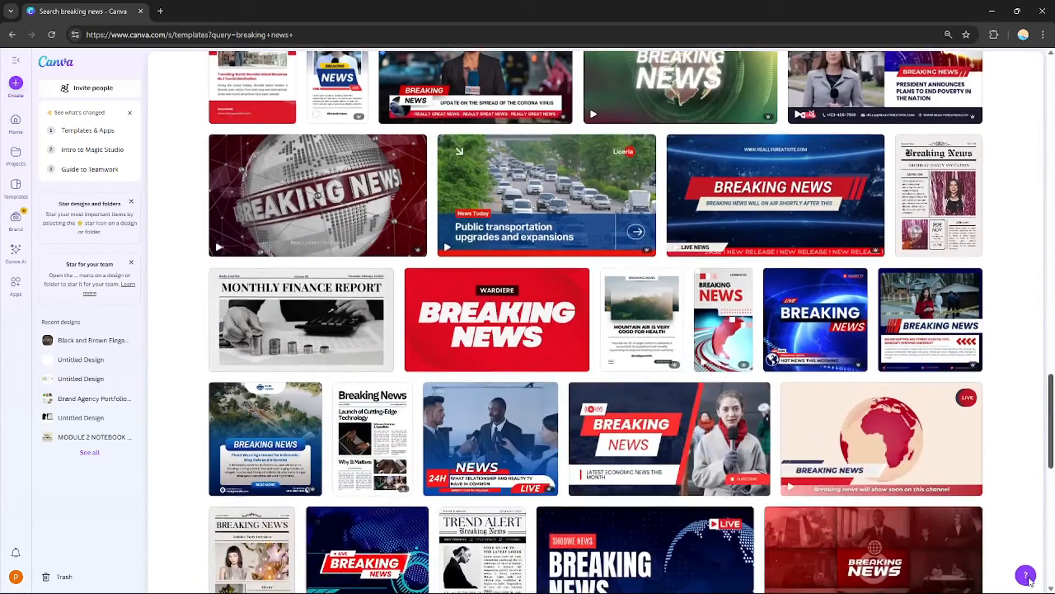
{"action": "scroll", "coordinate": [1029, 582], "scroll_direction": "up", "scroll_amount": 8}
{"action": "scroll", "coordinate": [1030, 582], "scroll_direction": "down", "scroll_amount": 9}
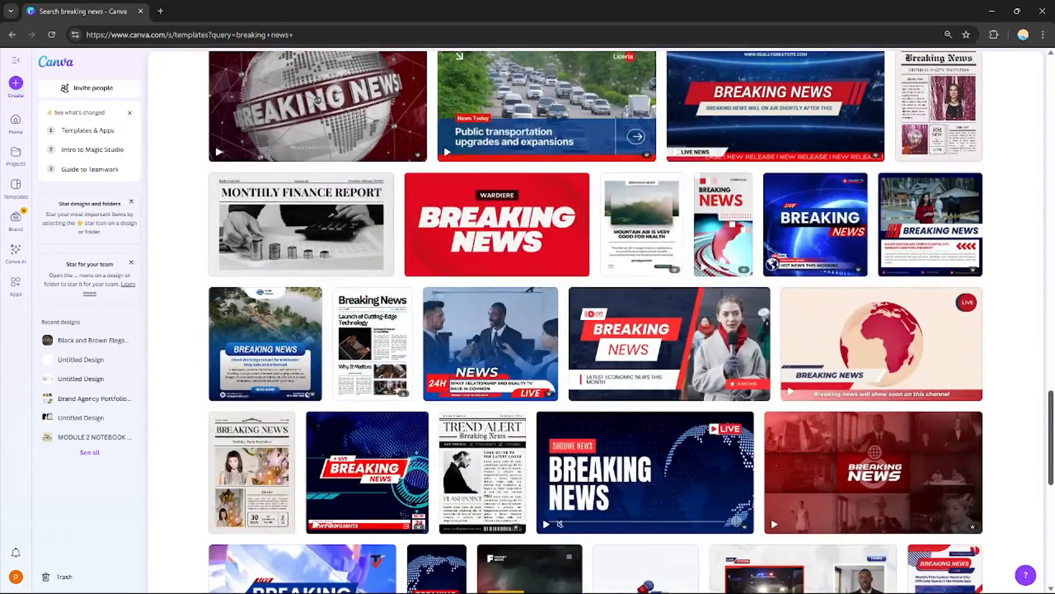
{"action": "scroll", "coordinate": [596, 322], "scroll_direction": "up", "scroll_amount": 9}
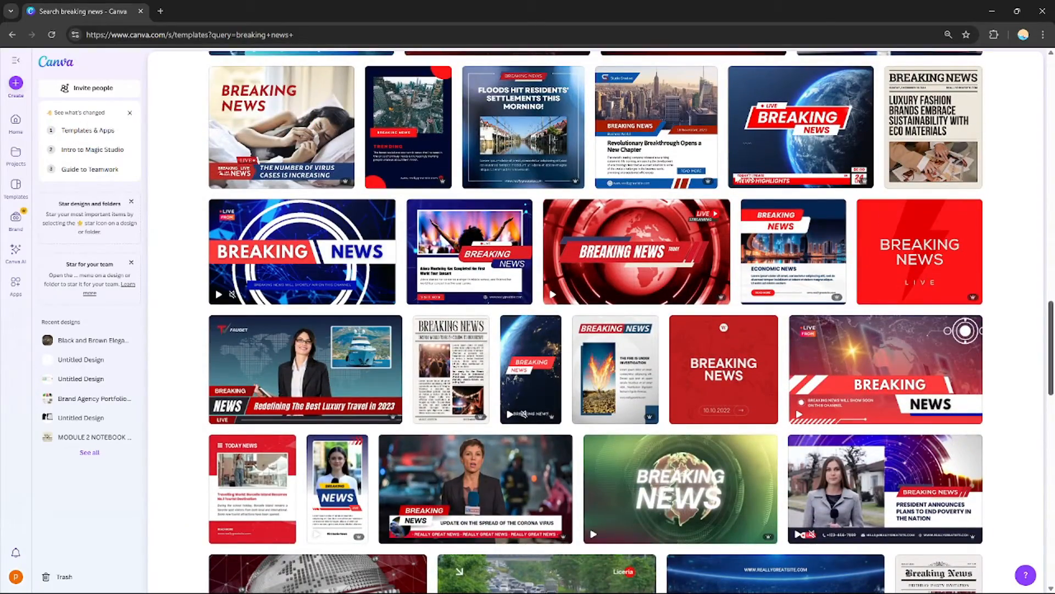
{"action": "scroll", "coordinate": [596, 322], "scroll_direction": "down", "scroll_amount": 2}
{"action": "scroll", "coordinate": [596, 321], "scroll_direction": "down", "scroll_amount": 3}
{"action": "scroll", "coordinate": [596, 322], "scroll_direction": "up", "scroll_amount": 4}
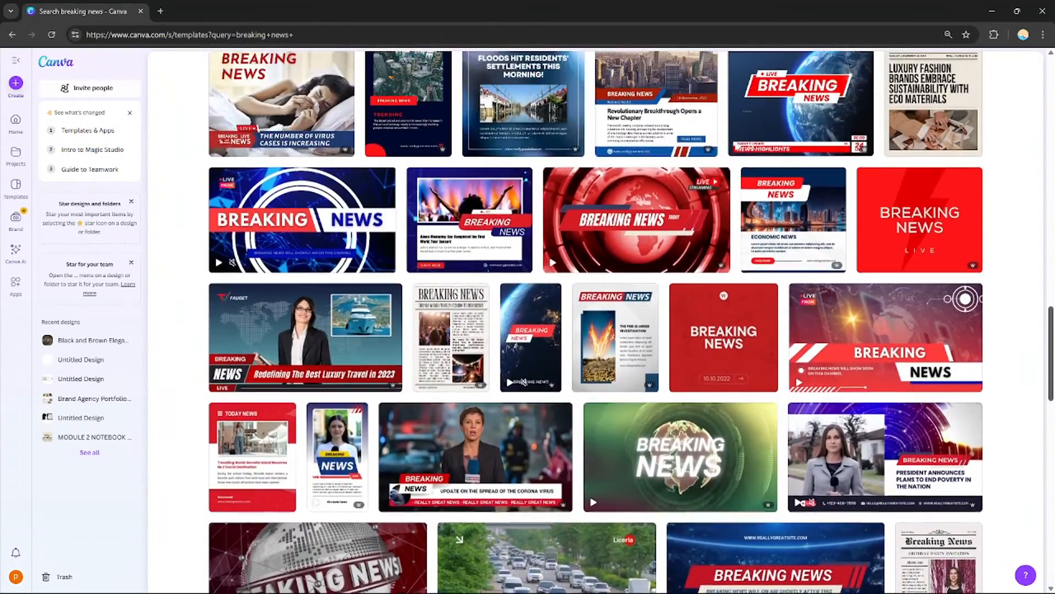
{"action": "scroll", "coordinate": [596, 322], "scroll_direction": "up", "scroll_amount": 4}
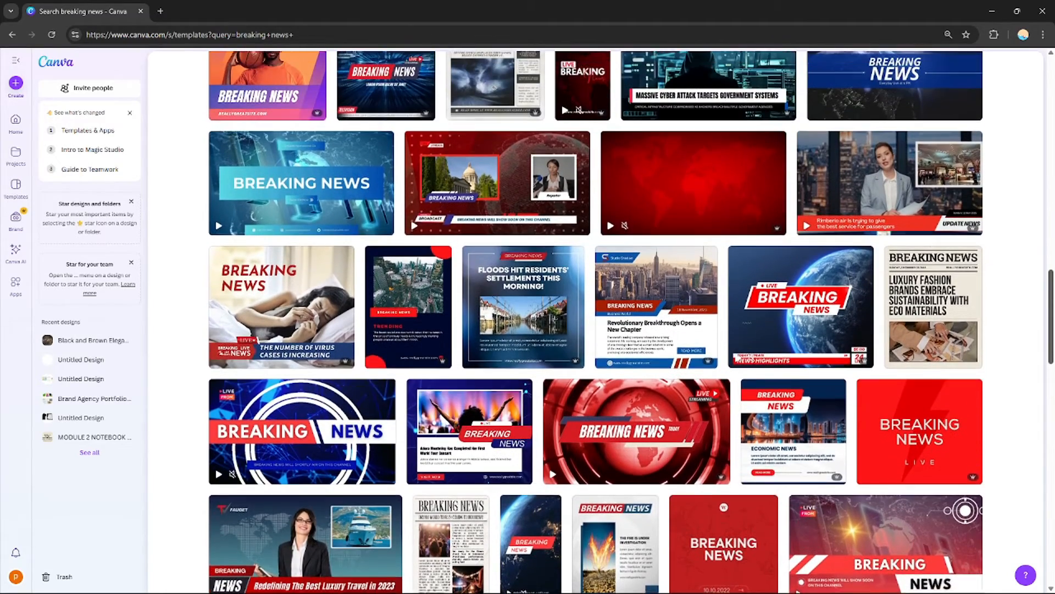
{"action": "scroll", "coordinate": [596, 321], "scroll_direction": "up", "scroll_amount": 1}
{"action": "scroll", "coordinate": [751, 394], "scroll_direction": "up", "scroll_amount": 1}
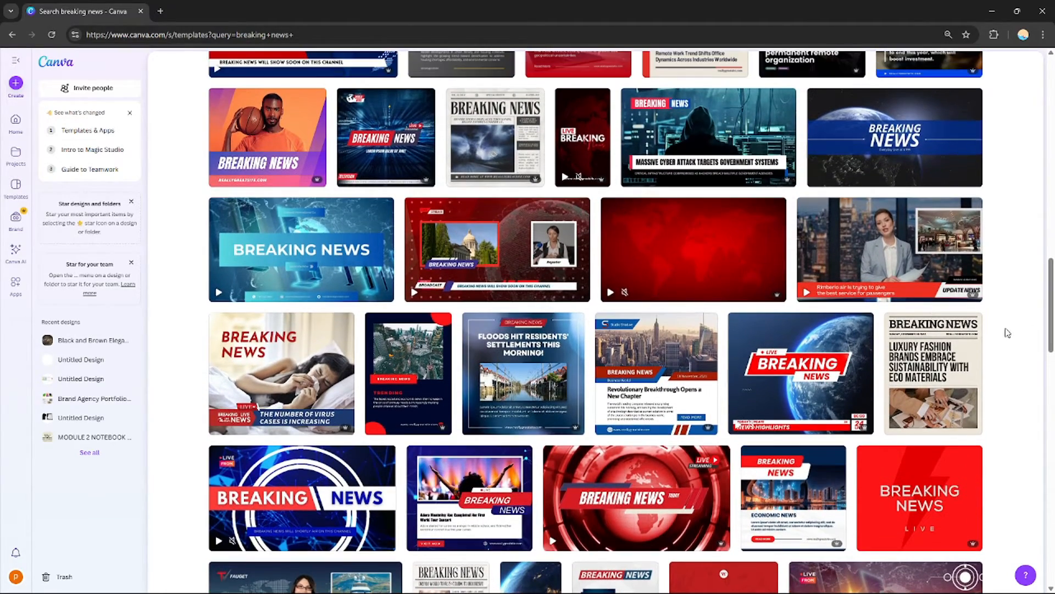
{"action": "left_click", "coordinate": [807, 369]}
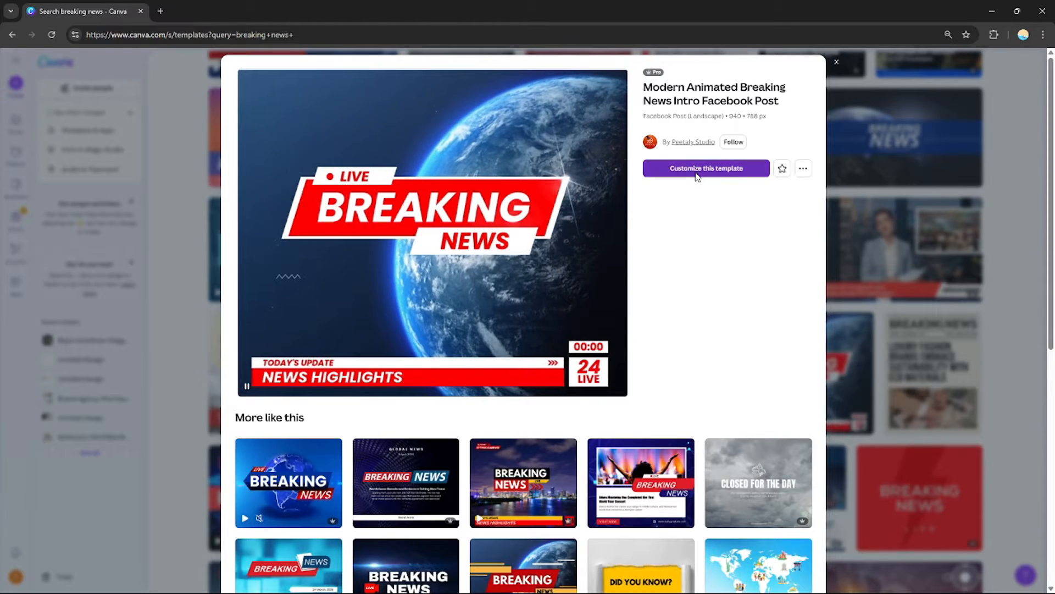
{"action": "left_click", "coordinate": [696, 169]}
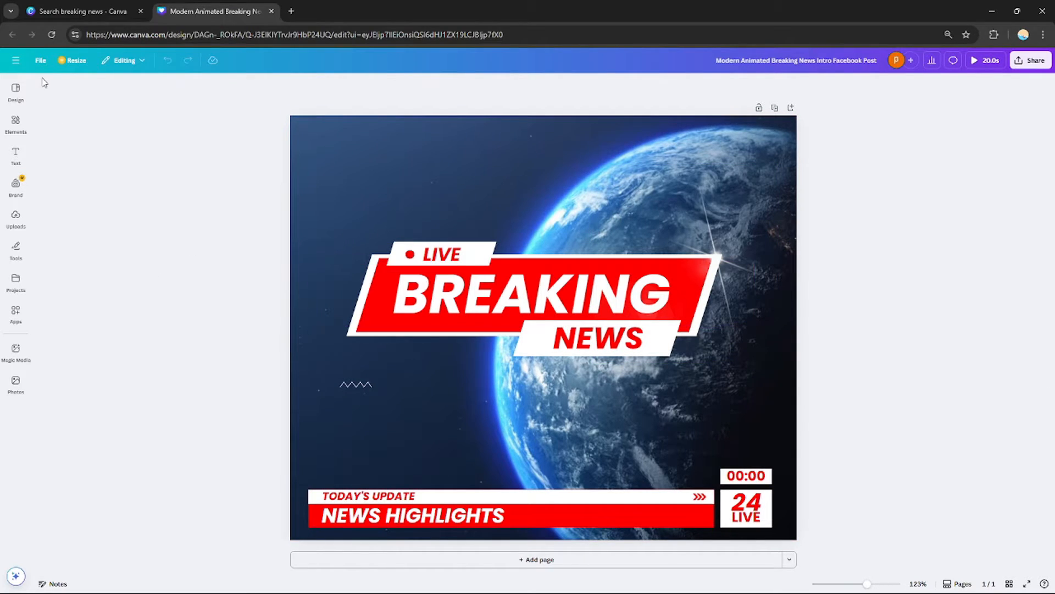
Select each element of the template in turn to inspect the background video, titles, graphics and captions
{"action": "left_click", "coordinate": [365, 168]}
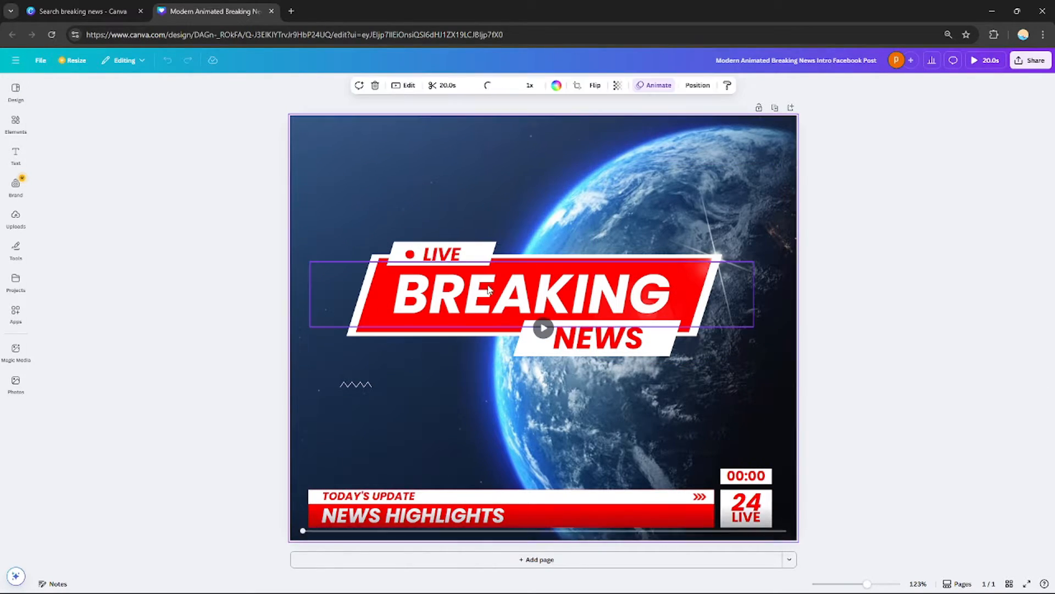
{"action": "left_click", "coordinate": [489, 290]}
{"action": "left_click", "coordinate": [324, 186]}
{"action": "left_click", "coordinate": [15, 121]}
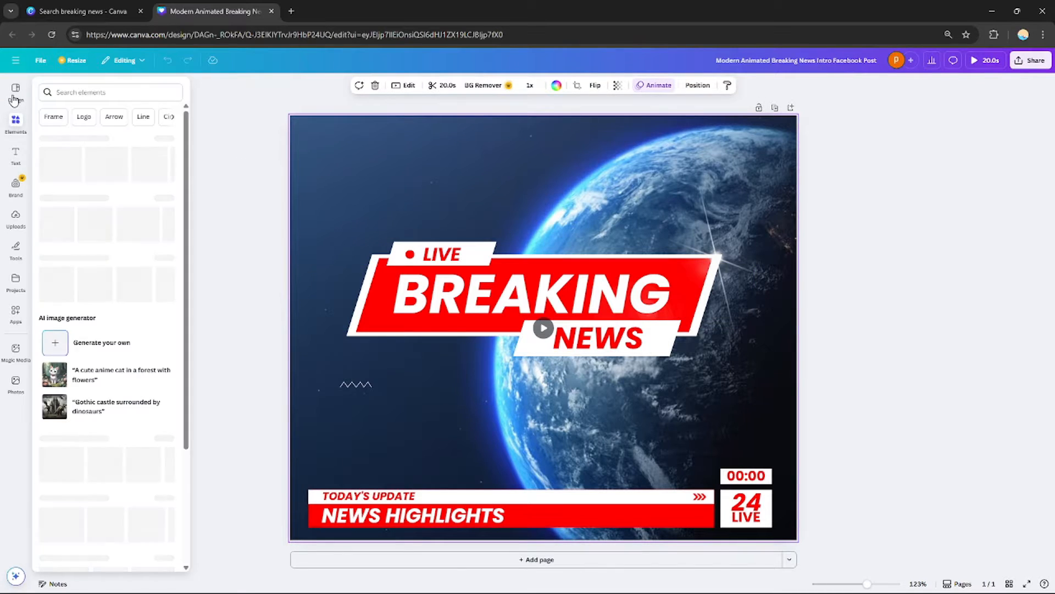
{"action": "left_click", "coordinate": [15, 121]}
{"action": "left_click", "coordinate": [452, 257]}
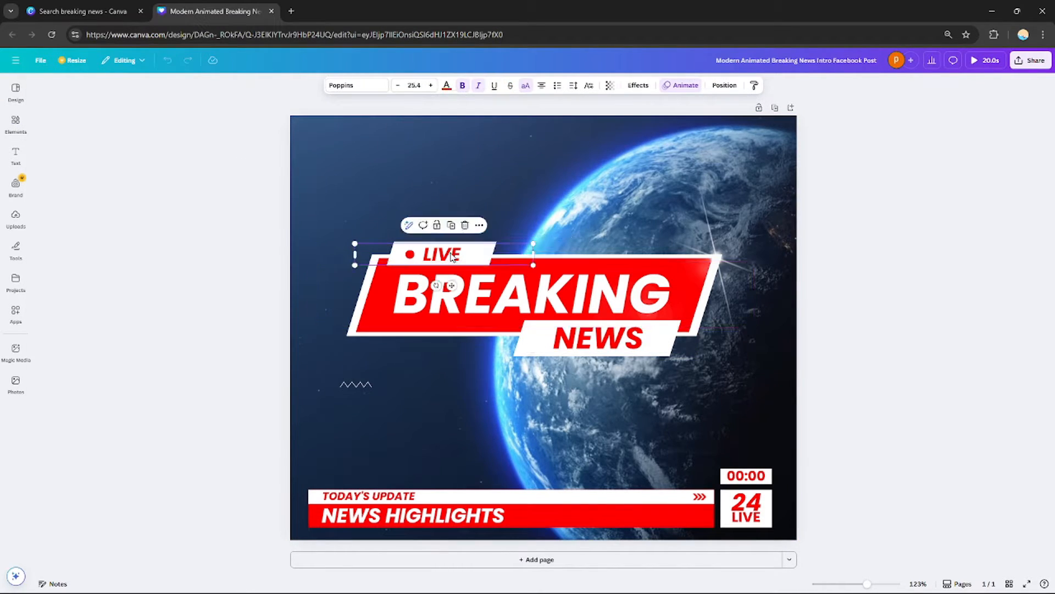
{"action": "left_click", "coordinate": [598, 338]}
{"action": "left_click", "coordinate": [358, 384]}
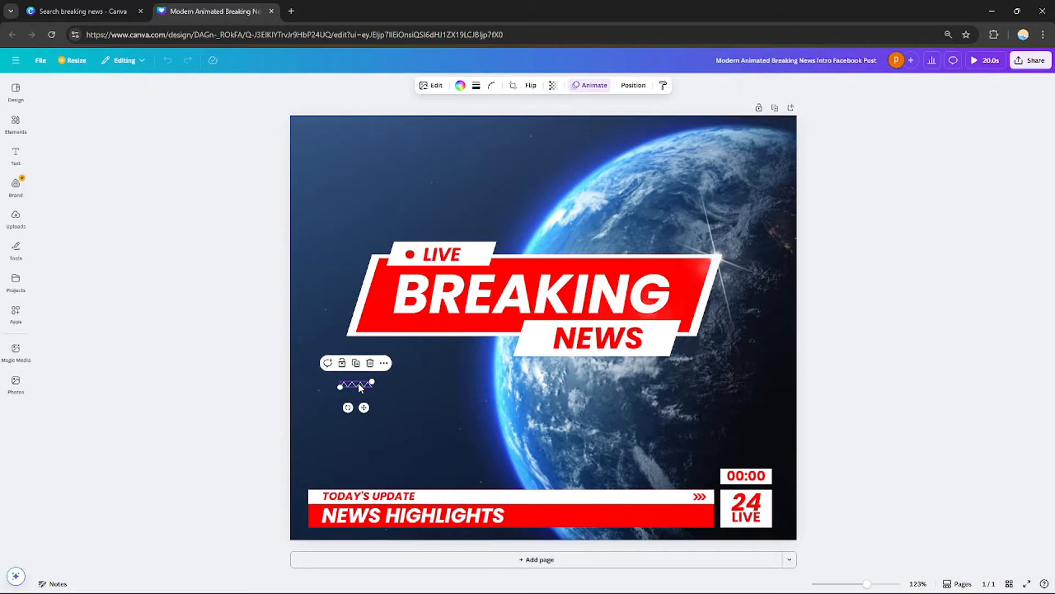
{"action": "left_click", "coordinate": [501, 500]}
{"action": "left_click", "coordinate": [502, 499]}
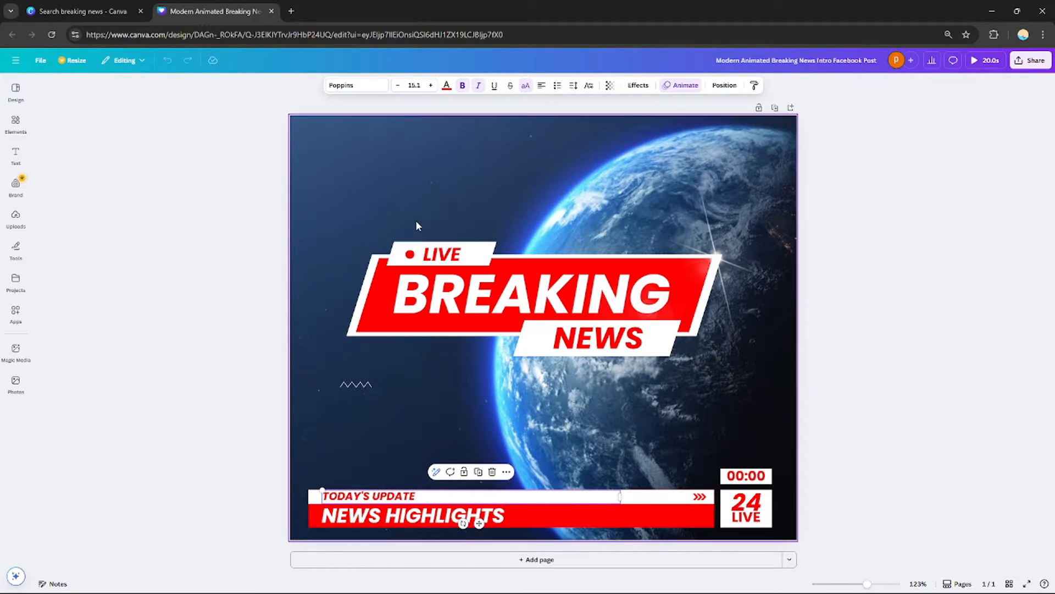
{"action": "left_click", "coordinate": [451, 173]}
{"action": "left_click", "coordinate": [486, 305]}
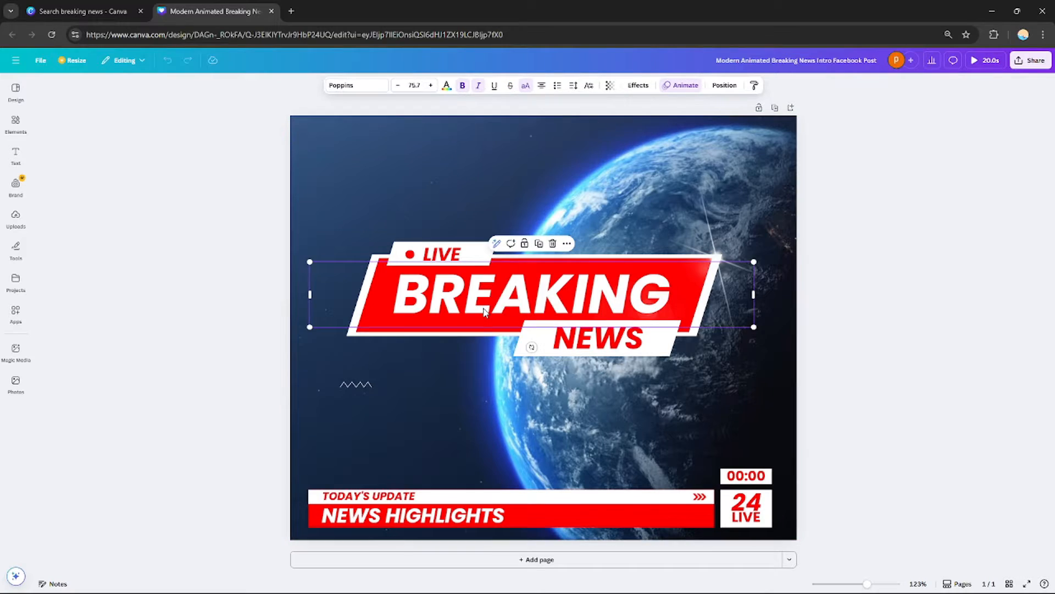
{"action": "left_click", "coordinate": [459, 519]}
{"action": "left_click", "coordinate": [746, 503]}
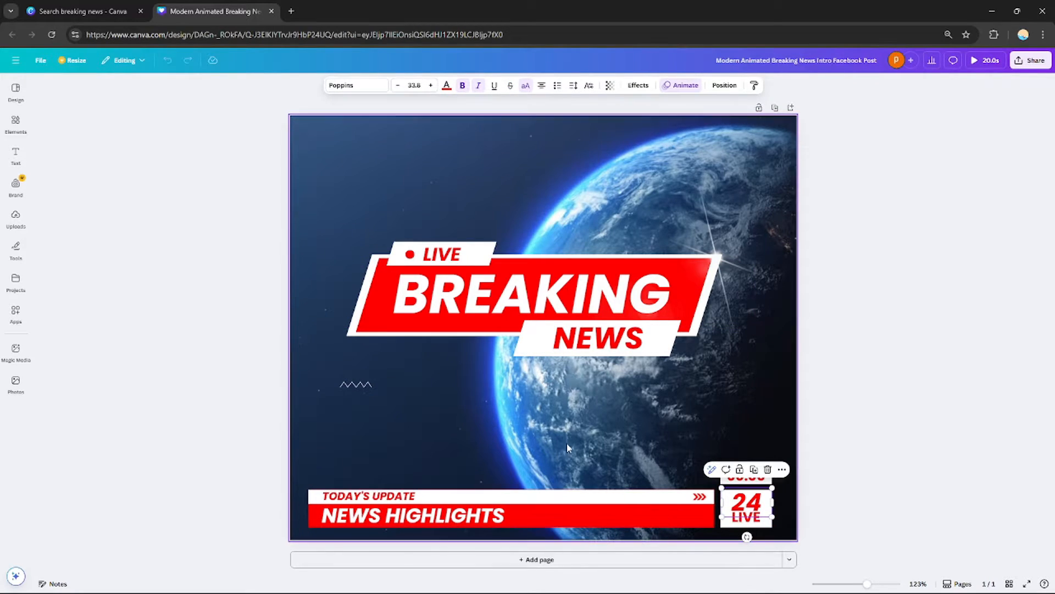
{"action": "left_click", "coordinate": [527, 297]}
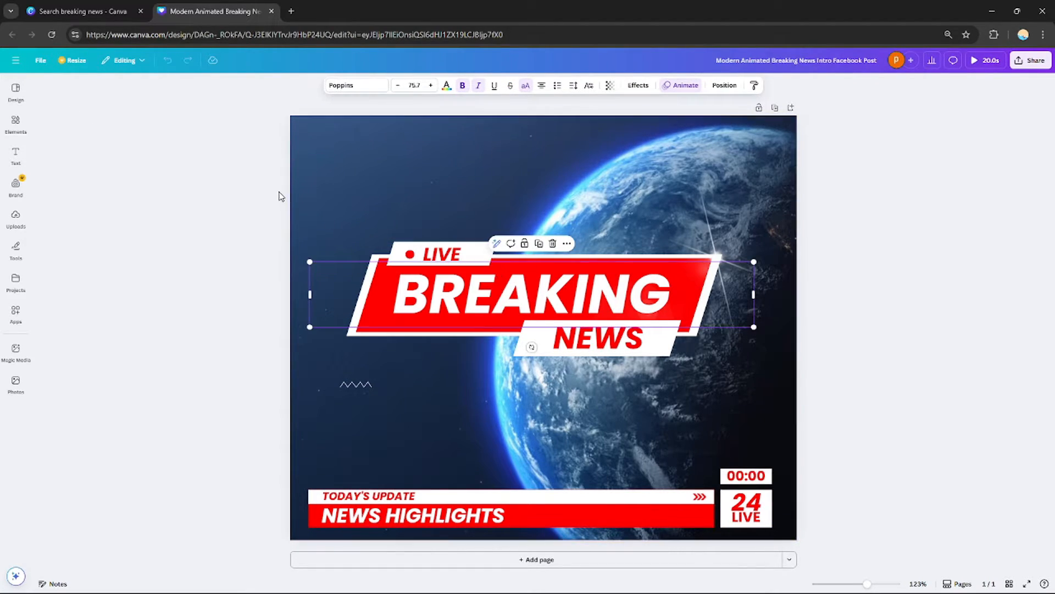
{"action": "left_click", "coordinate": [458, 175]}
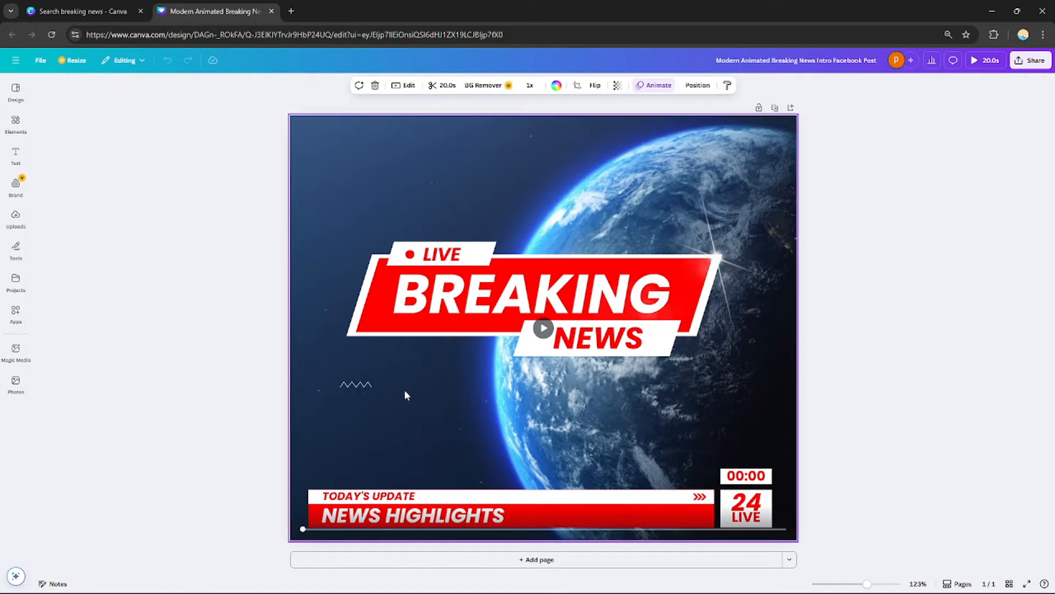
Search the elements library for breaking news and show the video results
{"action": "left_click", "coordinate": [13, 123]}
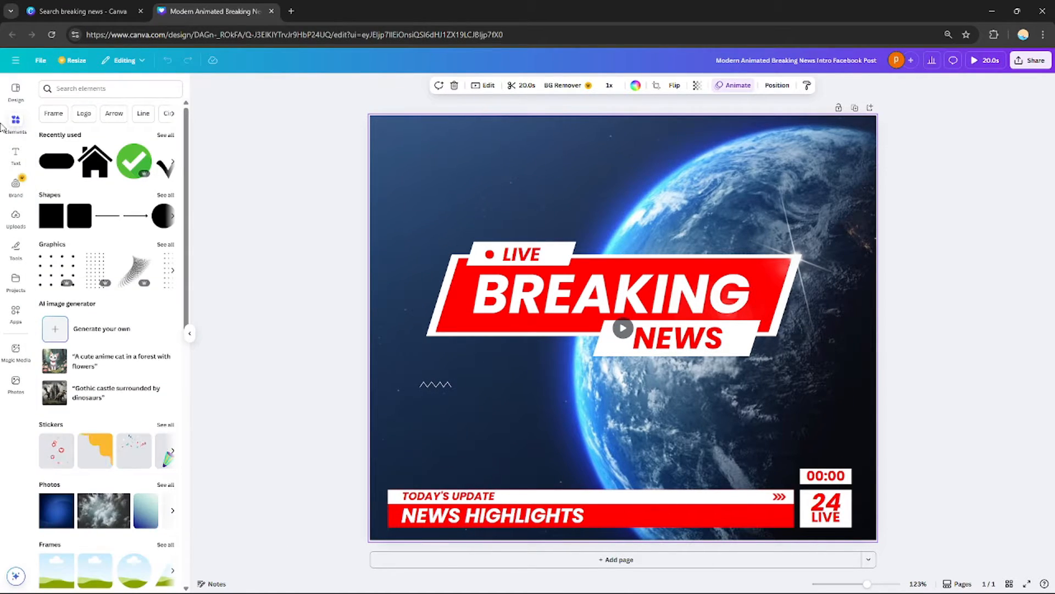
{"action": "left_click", "coordinate": [113, 89]}
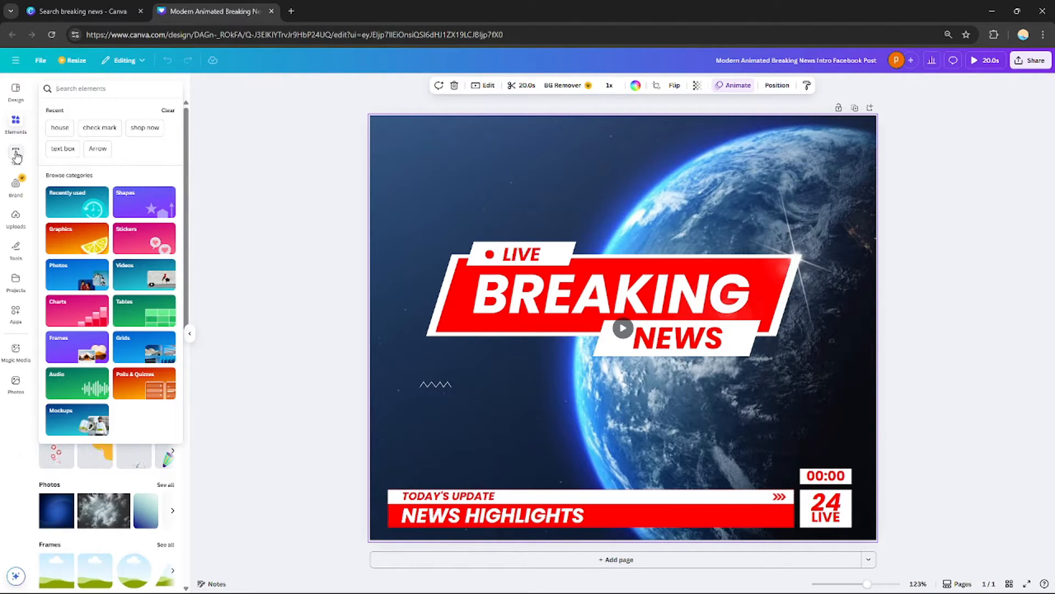
{"action": "type", "text": "new"}
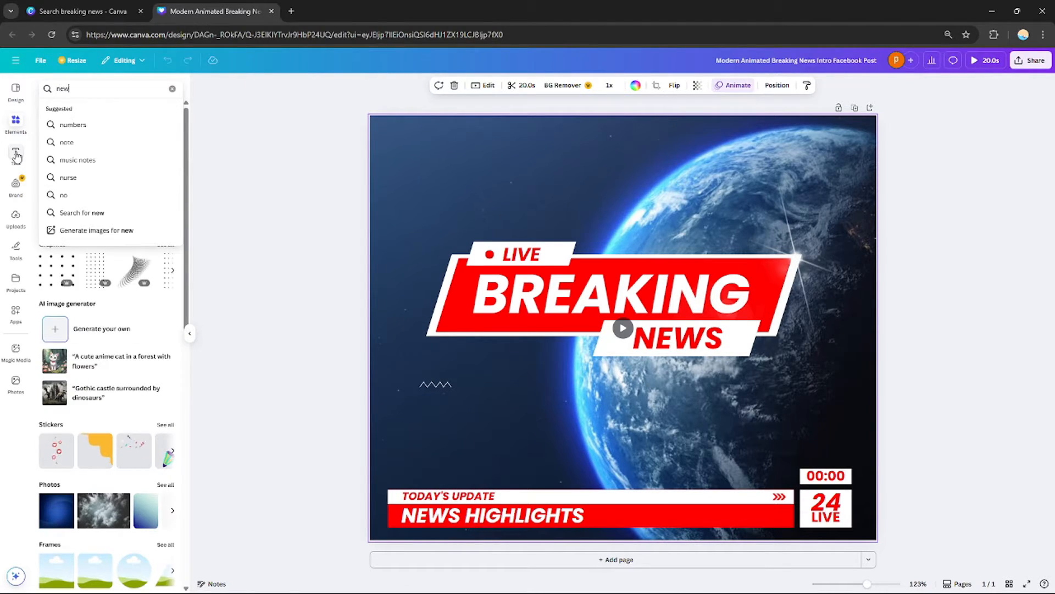
{"action": "type", "text": "s b"}
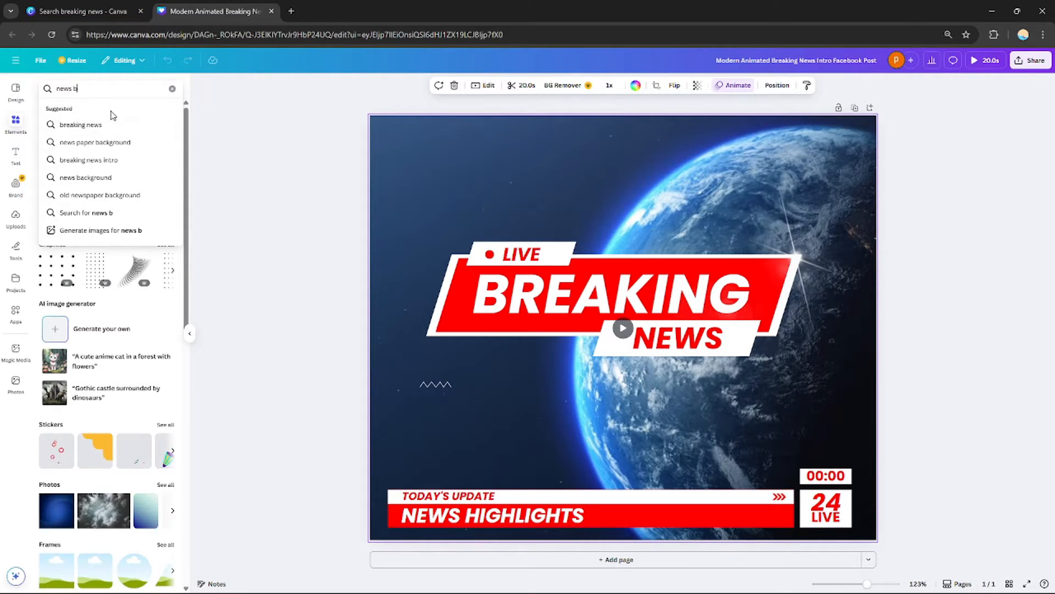
{"action": "left_click", "coordinate": [81, 125]}
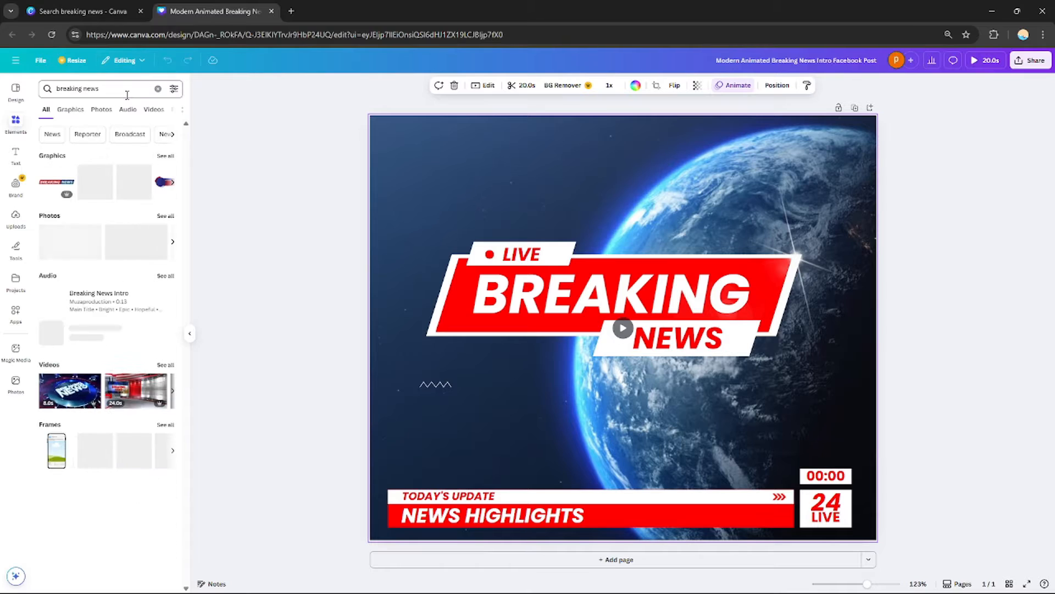
{"action": "left_click", "coordinate": [150, 112]}
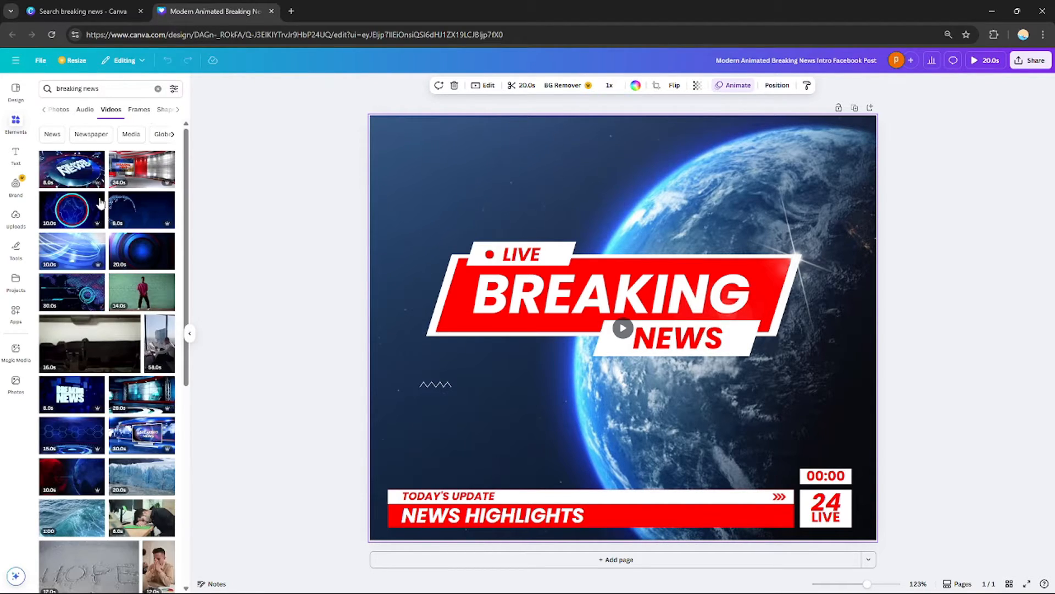
Add the 8-second 3D breaking news intro video to the design
{"action": "left_click_drag", "start_coordinate": [180, 157], "coordinate": [177, 283]}
{"action": "scroll", "coordinate": [175, 163], "scroll_direction": "up", "scroll_amount": 2}
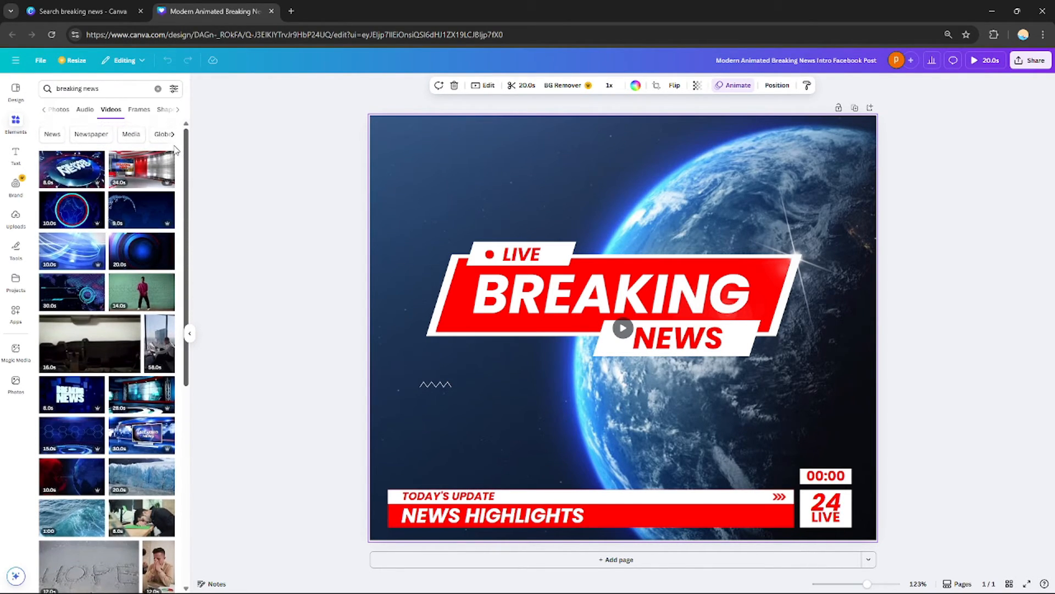
{"action": "left_click", "coordinate": [76, 175]}
{"action": "left_click", "coordinate": [809, 159]}
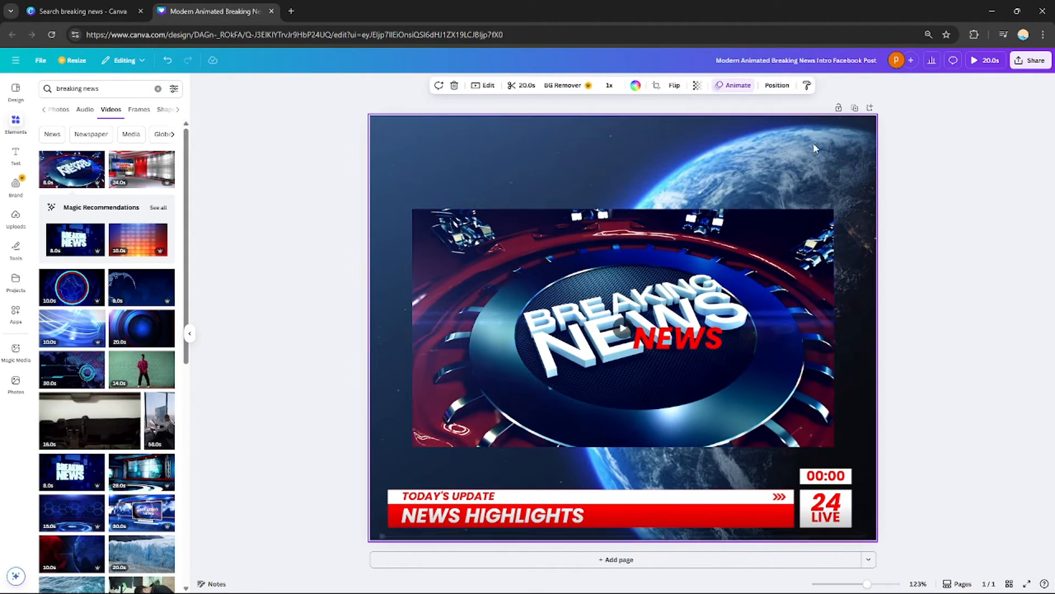
Detach the earth video from the page background and delete it
{"action": "right_click", "coordinate": [833, 146]}
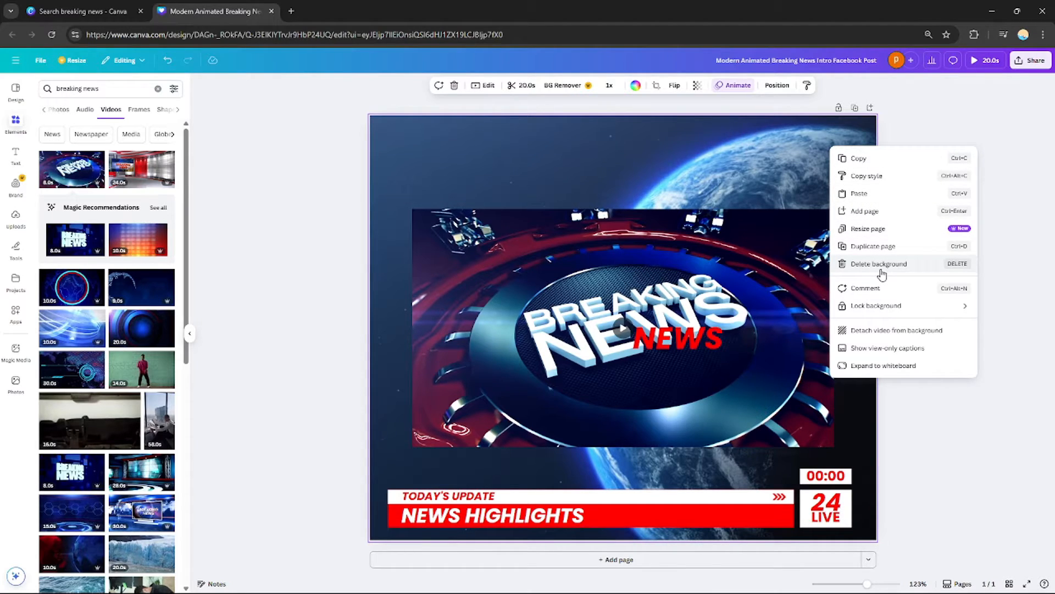
{"action": "left_click", "coordinate": [888, 330]}
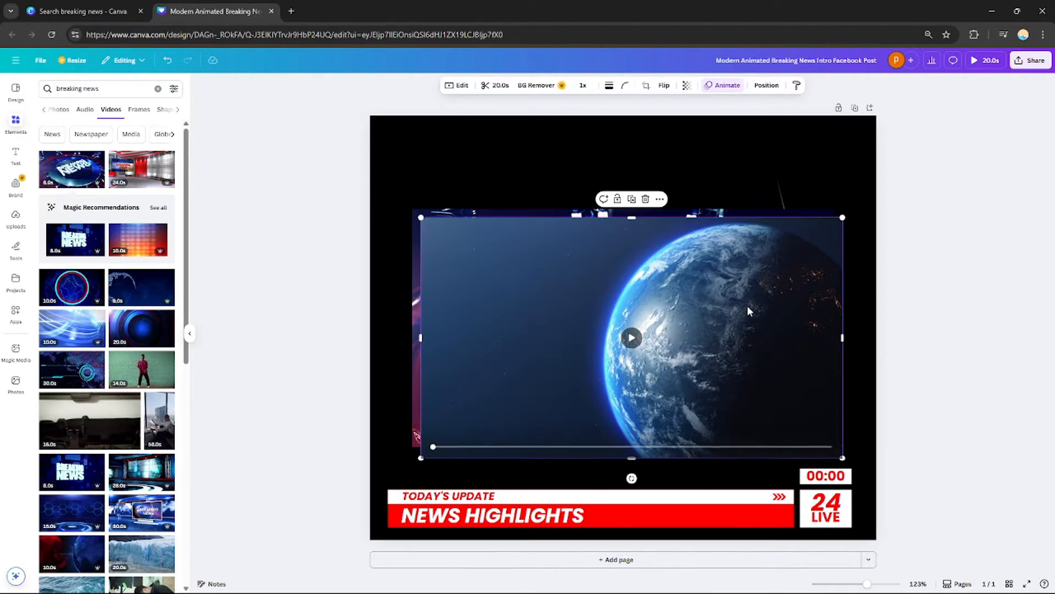
{"action": "left_click_drag", "start_coordinate": [725, 311], "coordinate": [759, 245]}
{"action": "key", "text": "Delete"}
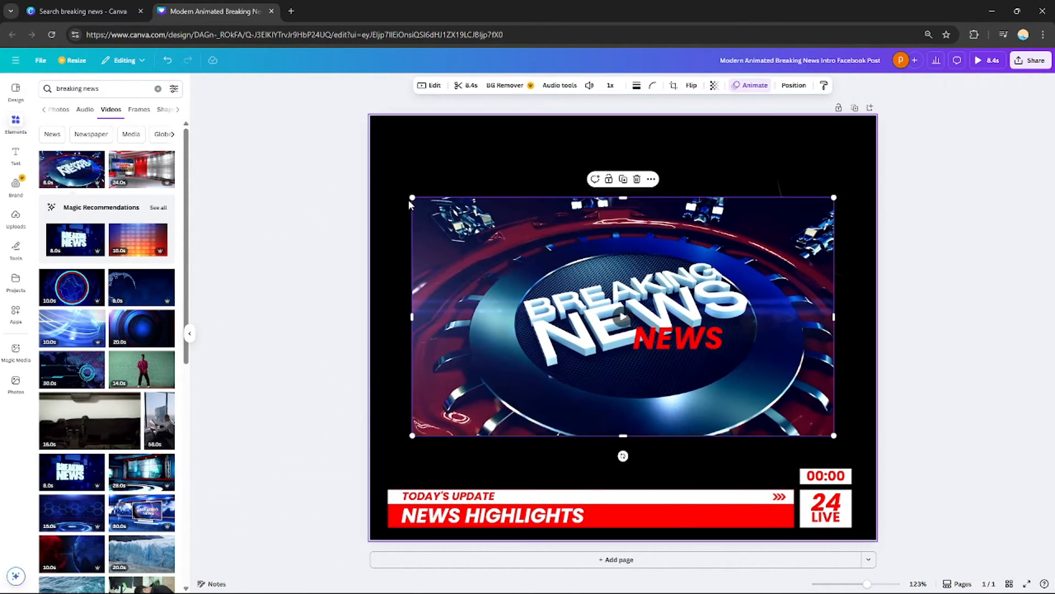
Resize and move the 3D breaking news video so it covers the whole page
{"action": "left_click_drag", "start_coordinate": [409, 204], "coordinate": [399, 132]}
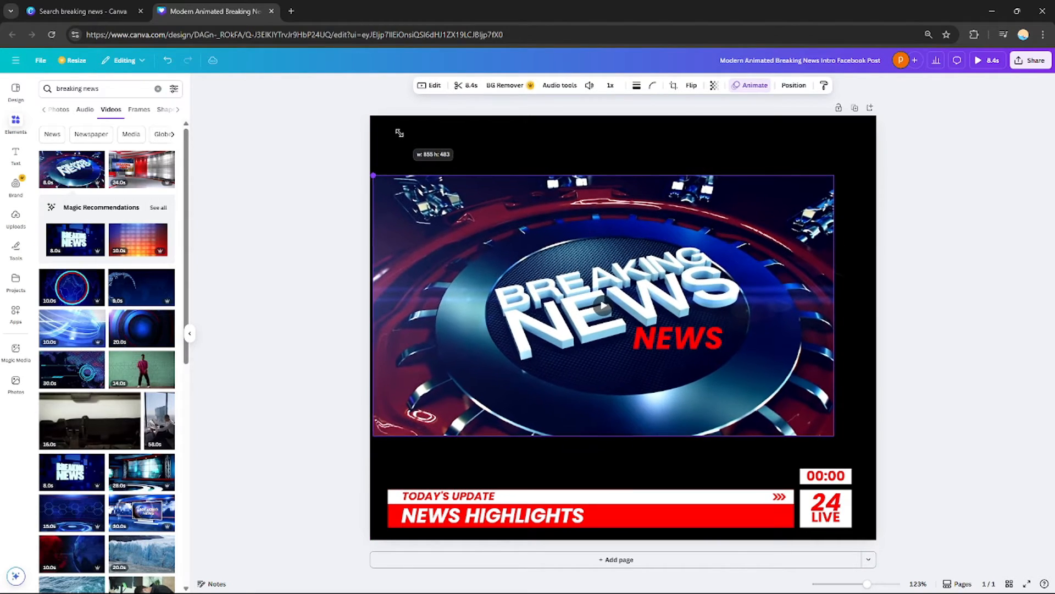
{"action": "left_click_drag", "start_coordinate": [506, 358], "coordinate": [501, 299]}
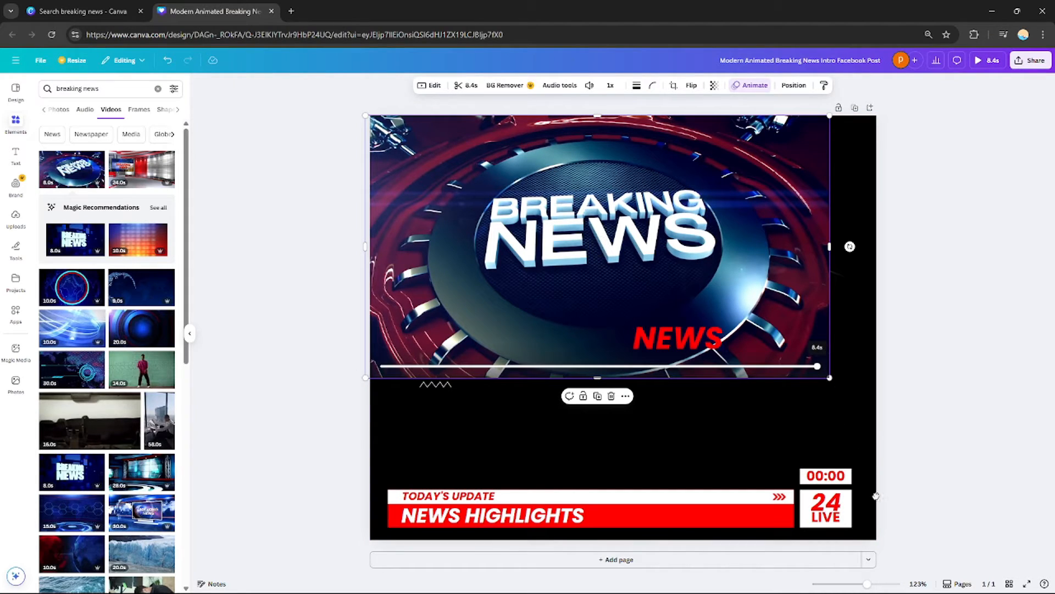
{"action": "left_click_drag", "start_coordinate": [769, 317], "coordinate": [788, 383]}
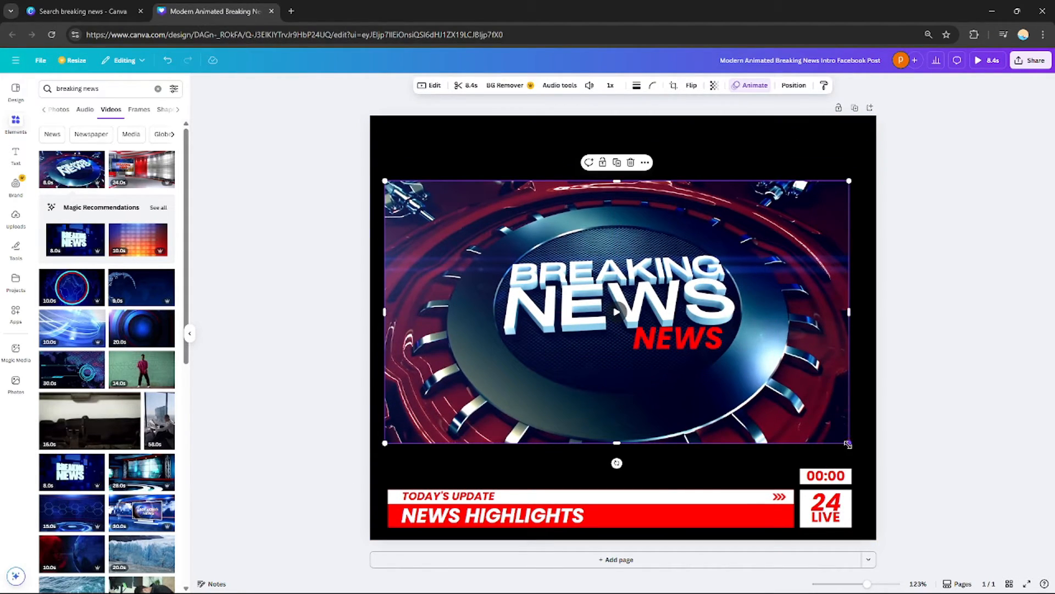
{"action": "left_click_drag", "start_coordinate": [848, 444], "coordinate": [1053, 566]}
{"action": "left_click_drag", "start_coordinate": [667, 225], "coordinate": [524, 161]}
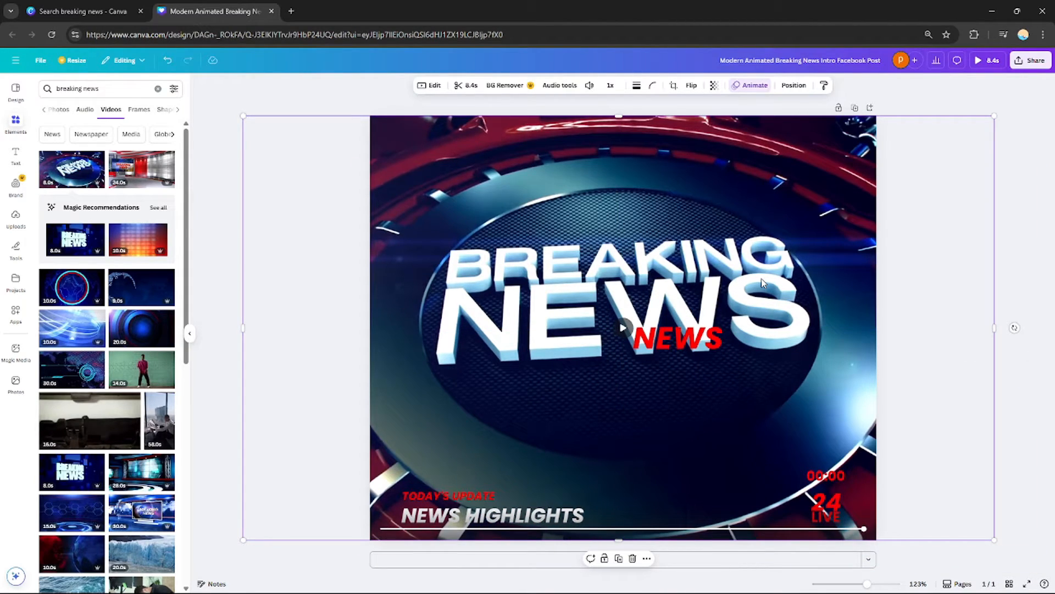
Send the 3D breaking news video to the back, behind the template graphics
{"action": "right_click", "coordinate": [769, 205]}
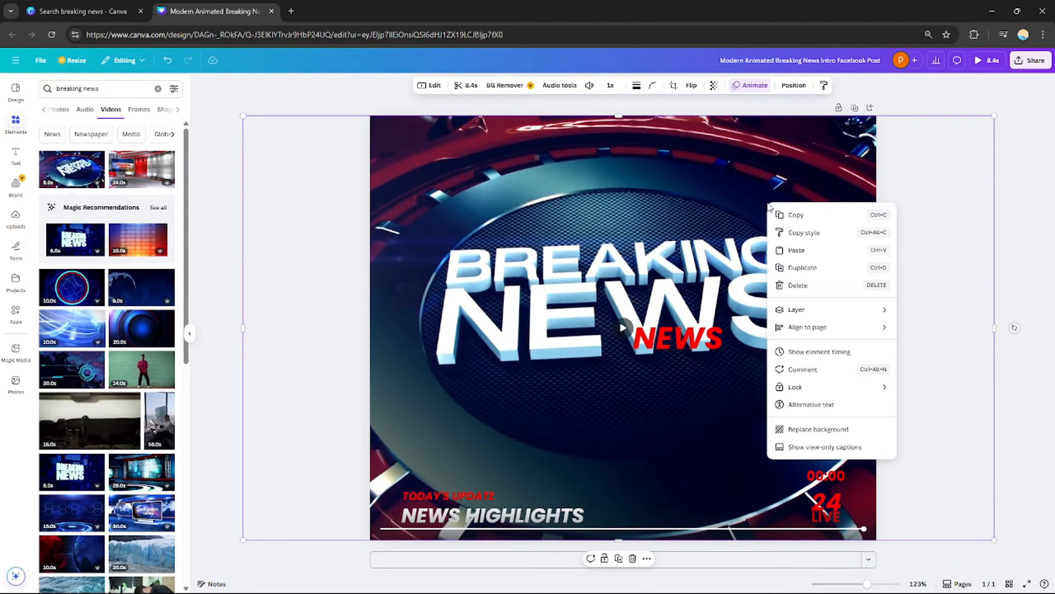
{"action": "mouse_move", "coordinate": [860, 313]}
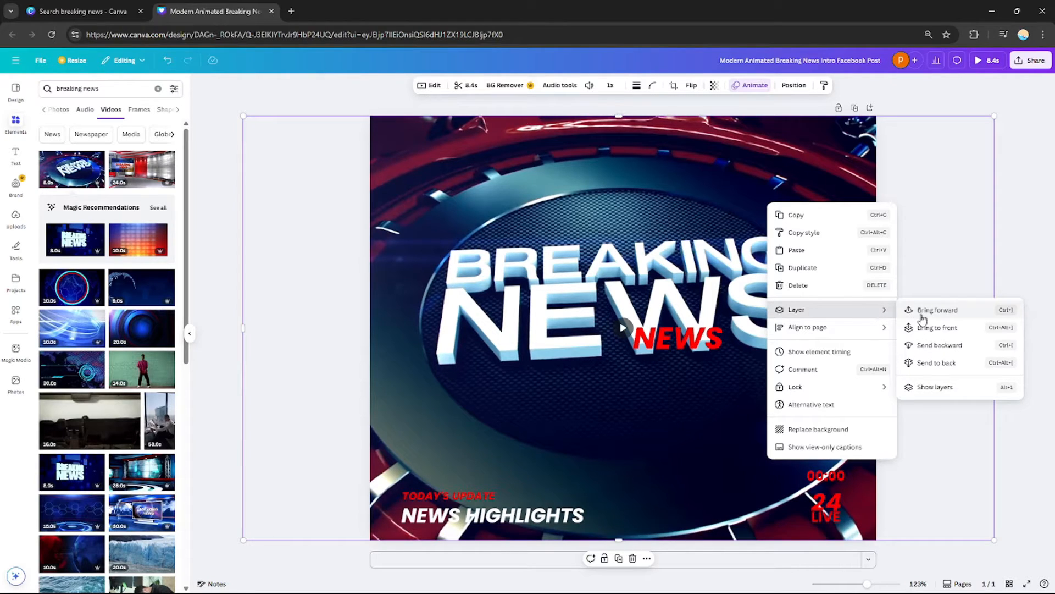
{"action": "left_click", "coordinate": [937, 363]}
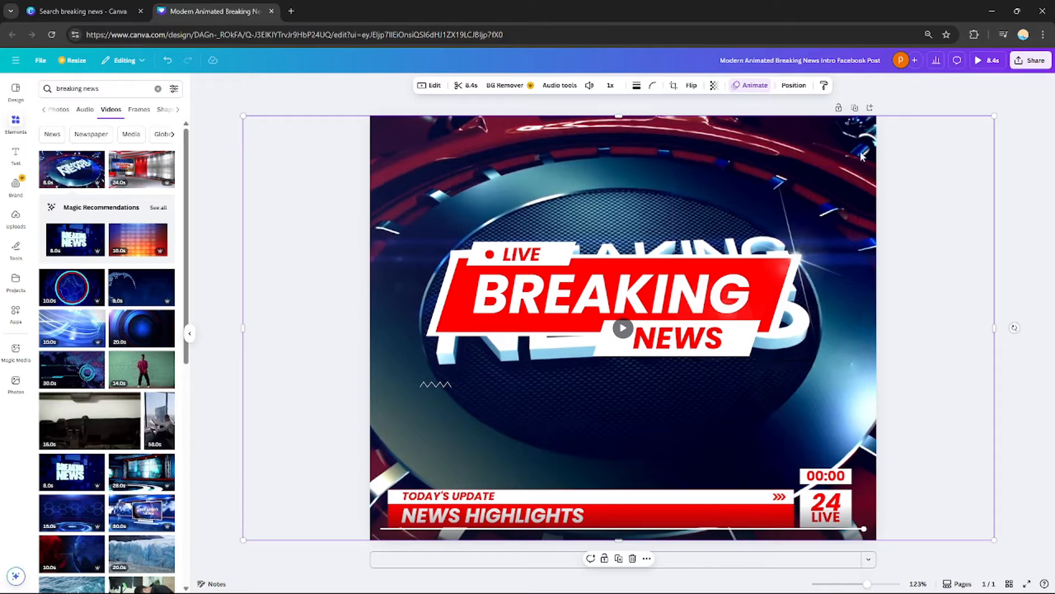
Select the pieces of the red BREAKING NEWS title graphic one by one to inspect them
{"action": "left_click", "coordinate": [711, 310]}
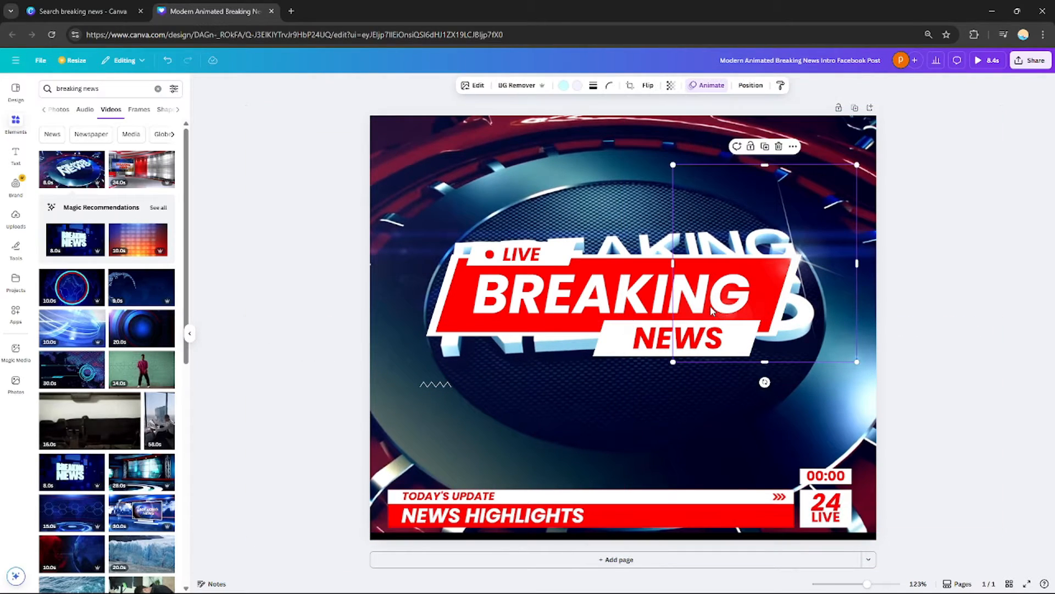
{"action": "mouse_move", "coordinate": [571, 285]}
{"action": "left_mouse_down"}
{"action": "mouse_move", "coordinate": [574, 318]}
{"action": "mouse_move", "coordinate": [580, 290]}
{"action": "left_mouse_up"}
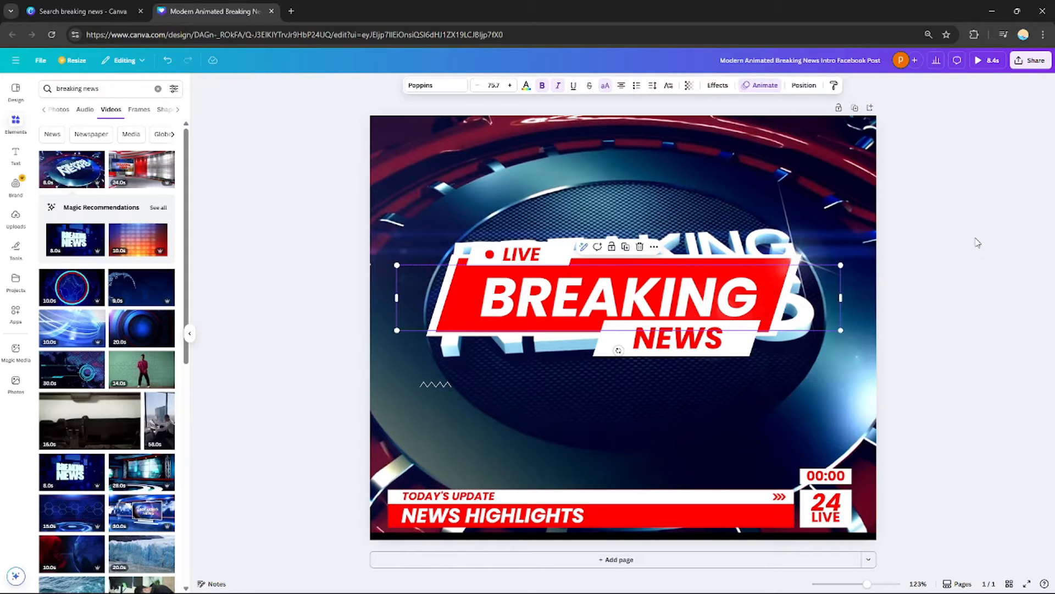
{"action": "left_click", "coordinate": [620, 326]}
{"action": "left_click_drag", "start_coordinate": [751, 364], "coordinate": [767, 388]}
{"action": "left_click", "coordinate": [692, 338]}
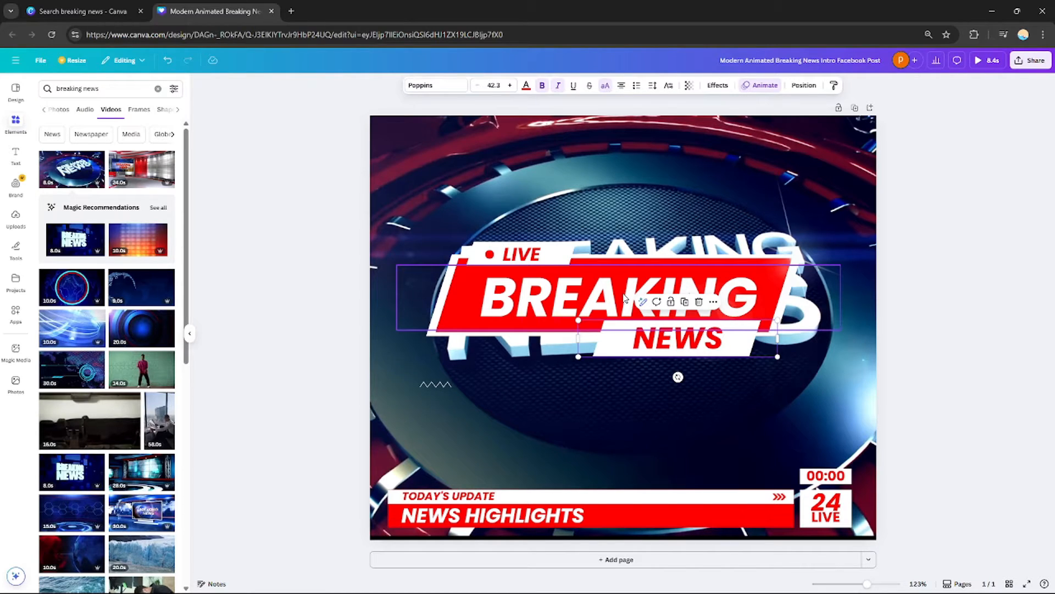
{"action": "left_click", "coordinate": [603, 309]}
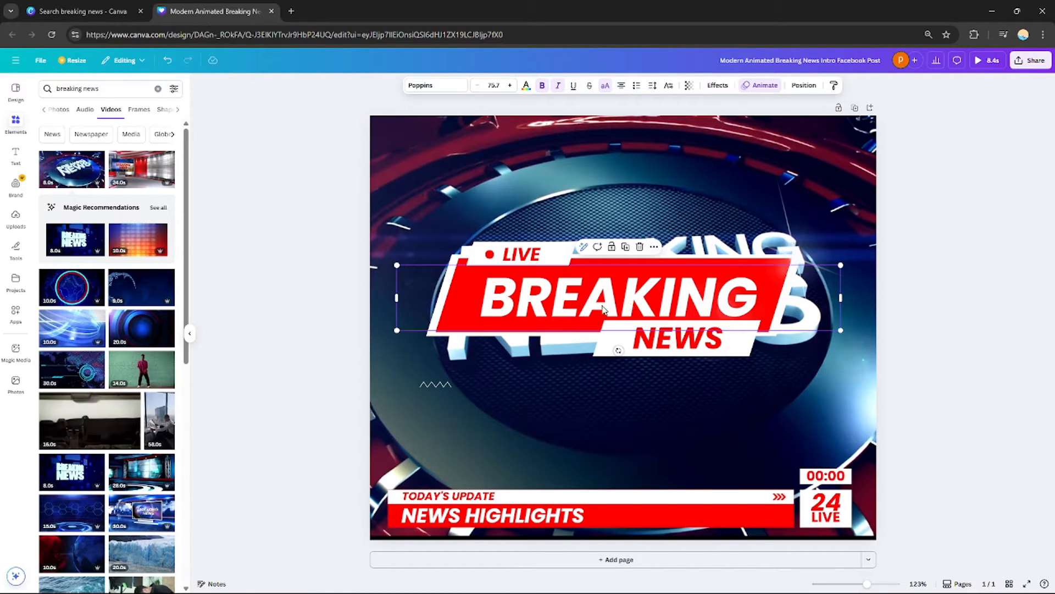
{"action": "double_click", "coordinate": [549, 291]}
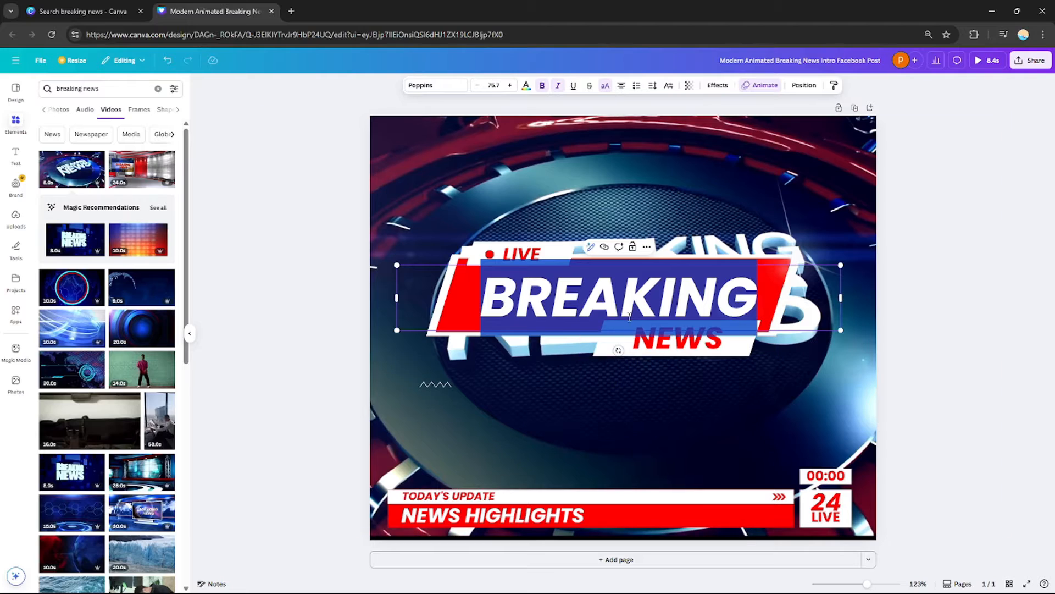
Change the LIVE label text to NEW LIVE
{"action": "double_click", "coordinate": [543, 253]}
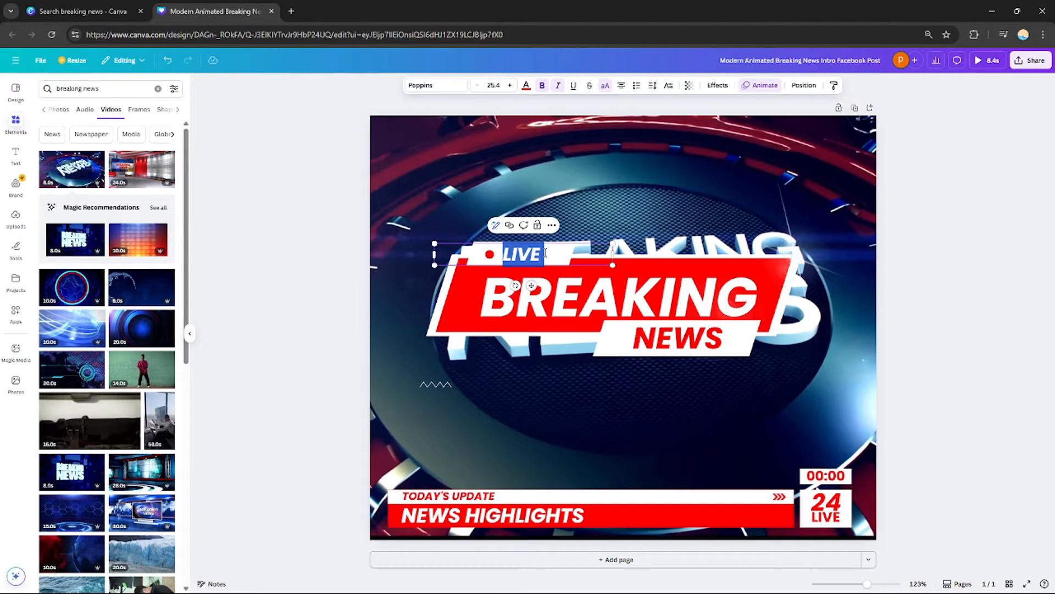
{"action": "type", "text": "NE"}
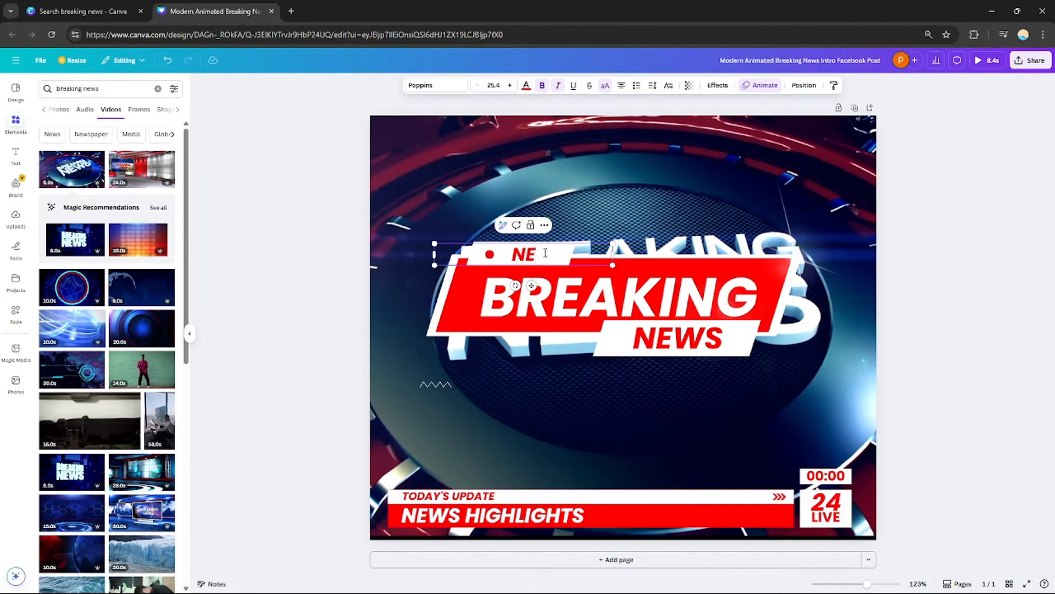
{"action": "type", "text": "W LKI"}
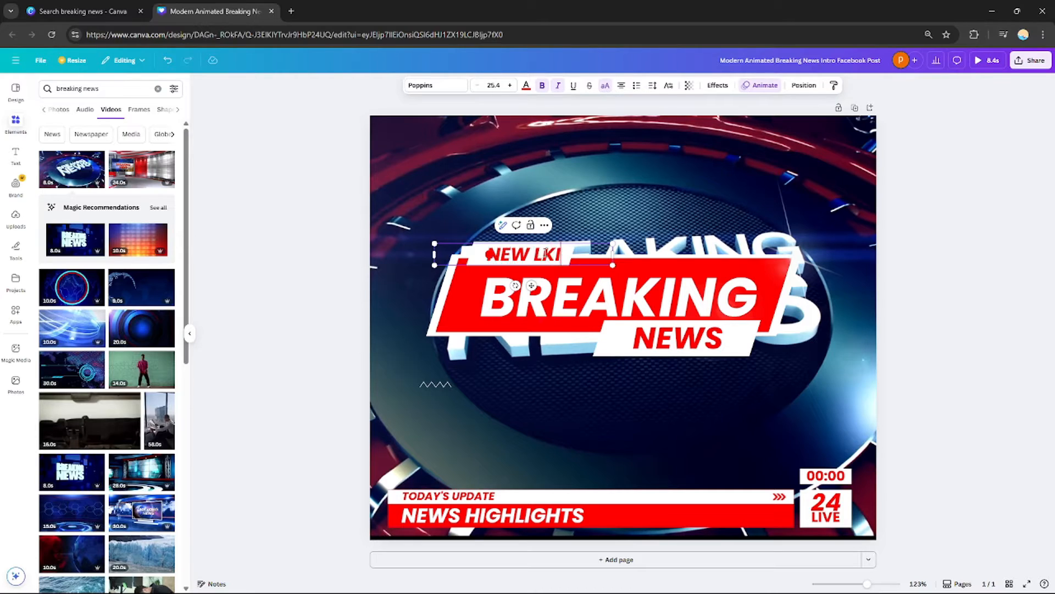
{"action": "type", "text": "VE"}
Delete the red BREAKING NEWS title banner with its text and shapes, keeping the NEW LIVE label
{"action": "left_click", "coordinate": [594, 294]}
{"action": "double_click", "coordinate": [593, 294]}
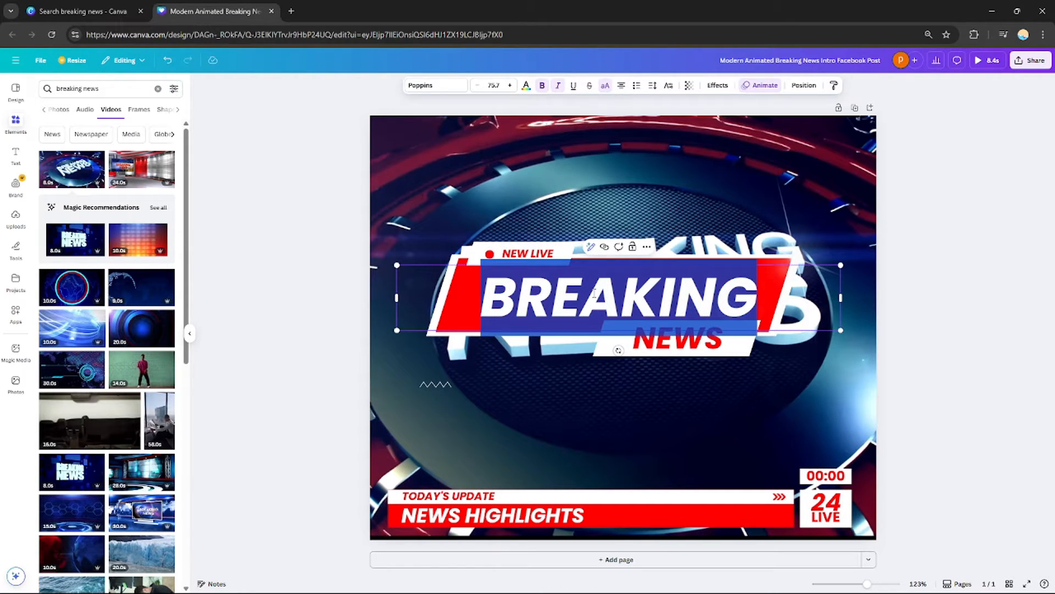
{"action": "left_click", "coordinate": [628, 392]}
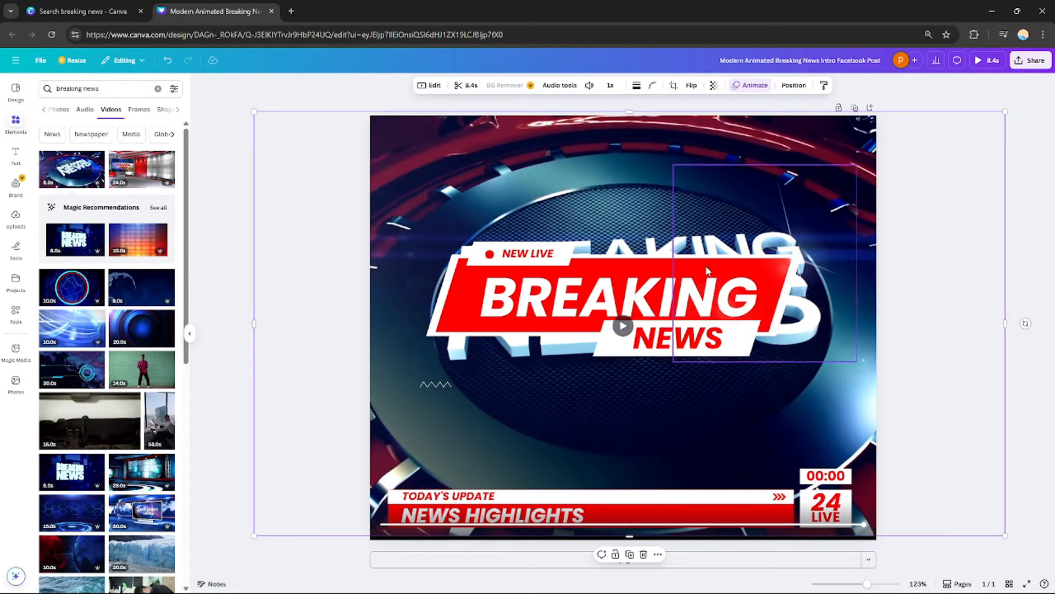
{"action": "mouse_move", "coordinate": [669, 185]}
{"action": "left_mouse_down"}
{"action": "mouse_move", "coordinate": [671, 158]}
{"action": "mouse_move", "coordinate": [677, 180]}
{"action": "left_mouse_up"}
{"action": "left_click", "coordinate": [613, 327]}
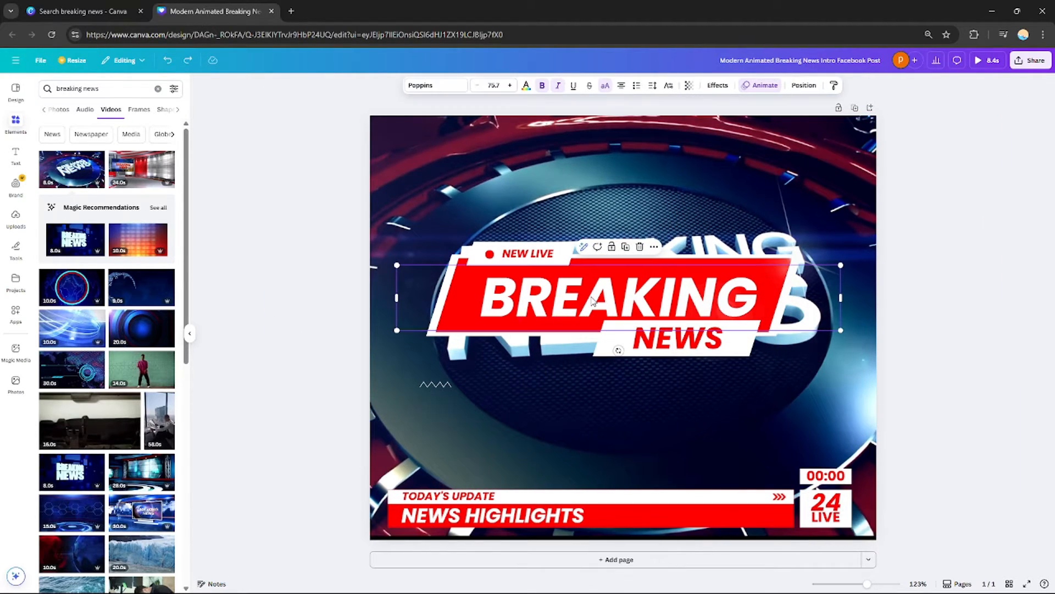
{"action": "key", "text": "Delete"}
{"action": "left_click", "coordinate": [616, 335]}
{"action": "key", "text": "Delete"}
{"action": "left_click", "coordinate": [627, 302]}
{"action": "key", "text": "Delete"}
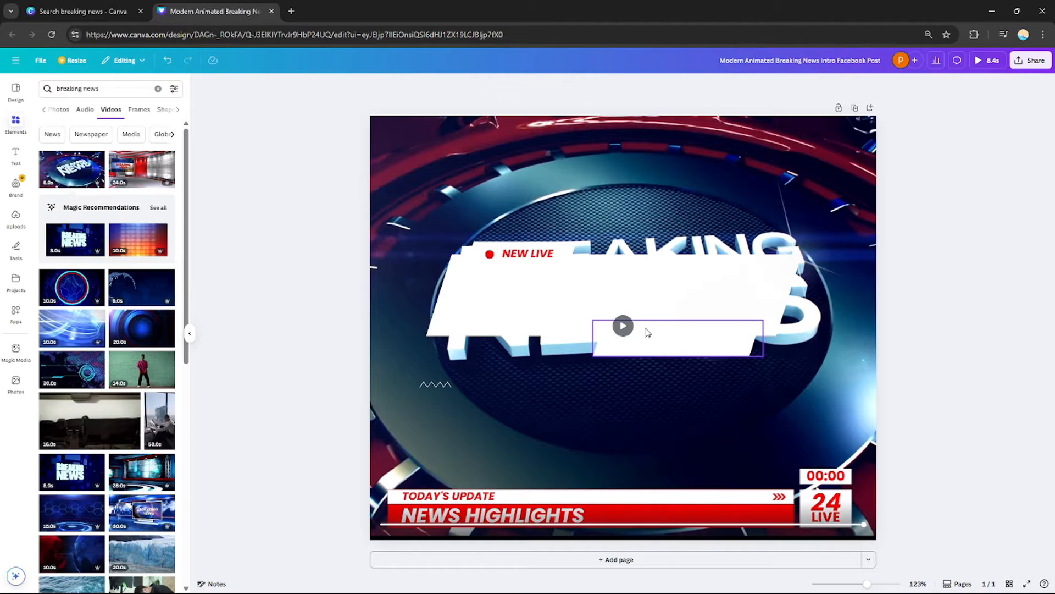
{"action": "key", "text": "Delete"}
{"action": "left_click", "coordinate": [659, 336]}
{"action": "key", "text": "Delete"}
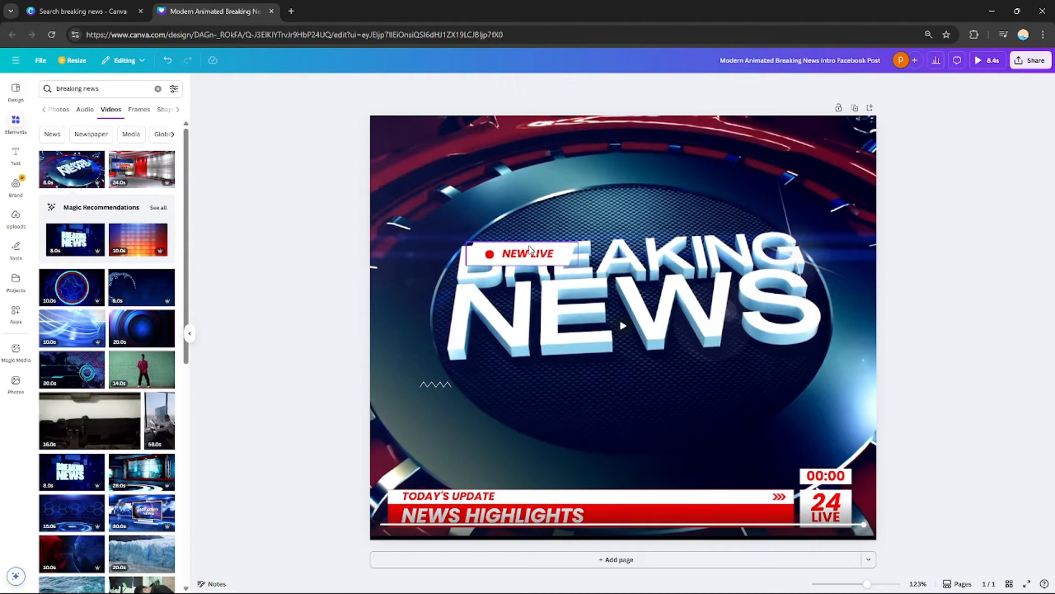
Move the NEW LIVE label to the top-left corner of the page
{"action": "left_click_drag", "start_coordinate": [569, 235], "coordinate": [461, 137]}
{"action": "key", "text": "ctrl+z"}
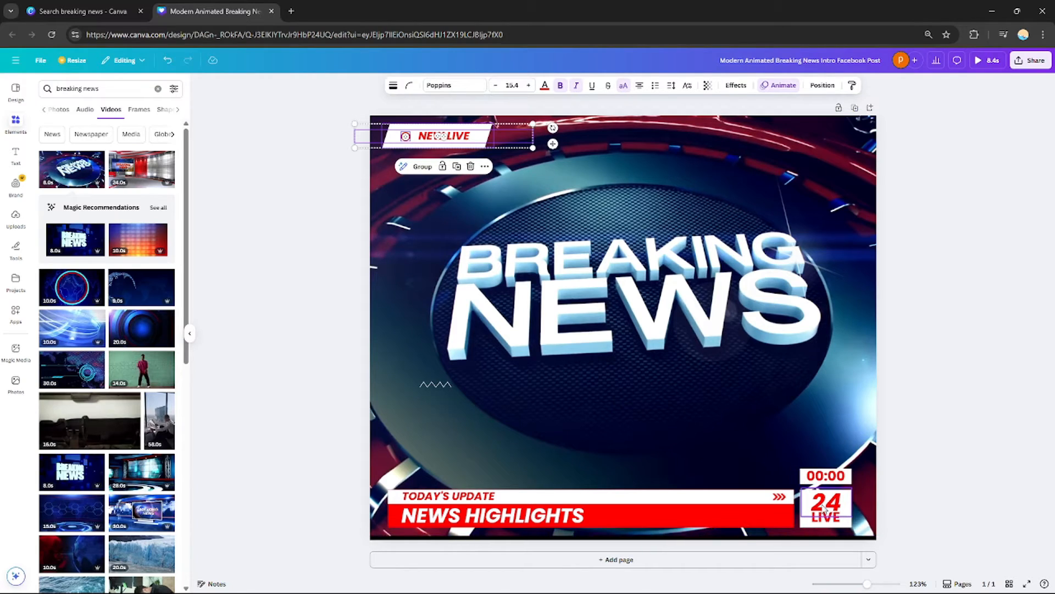
Select the lower-third captions, the 00:00 timer and the 24 LIVE badge to inspect them
{"action": "left_click", "coordinate": [568, 520]}
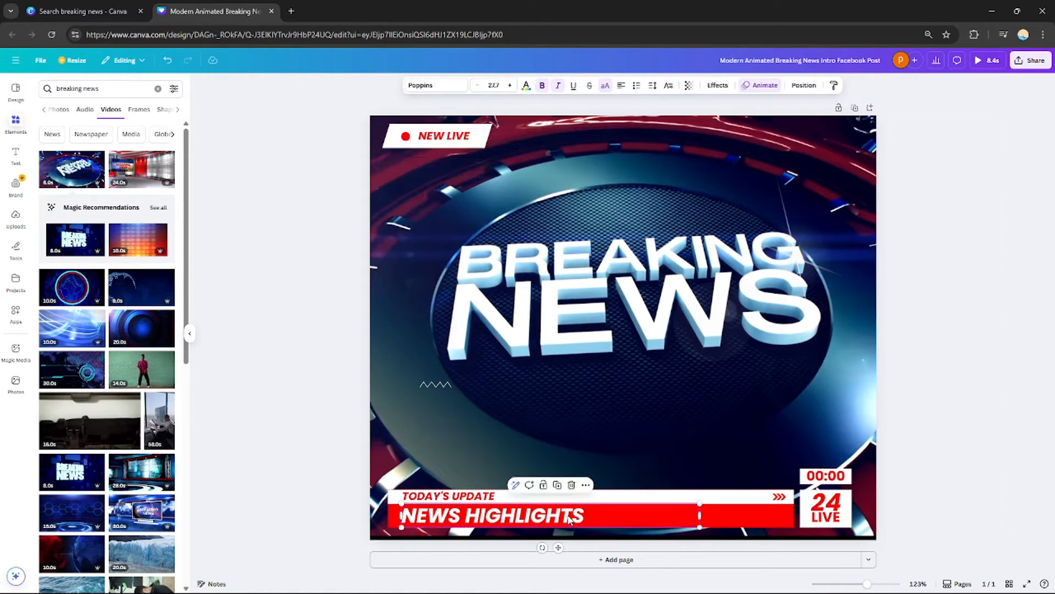
{"action": "left_click", "coordinate": [569, 517]}
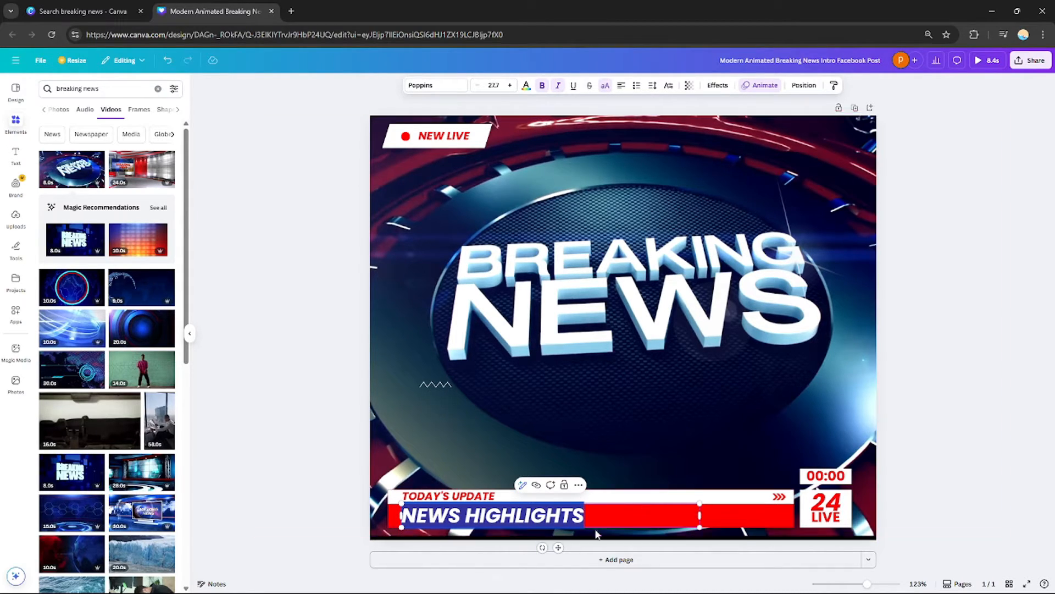
{"action": "left_click", "coordinate": [587, 515]}
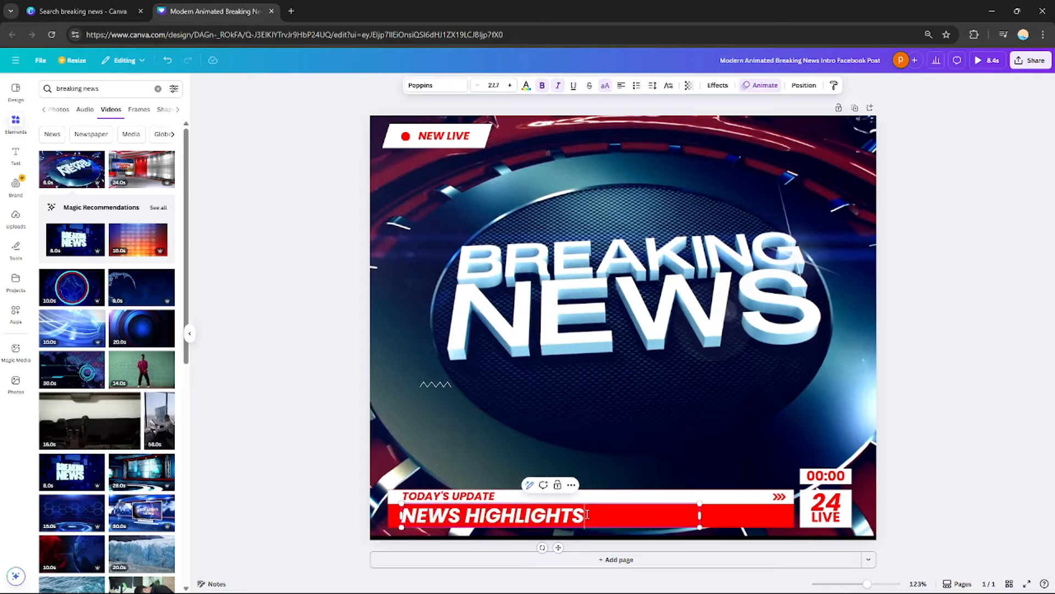
{"action": "double_click", "coordinate": [587, 514]}
{"action": "left_click", "coordinate": [837, 476]}
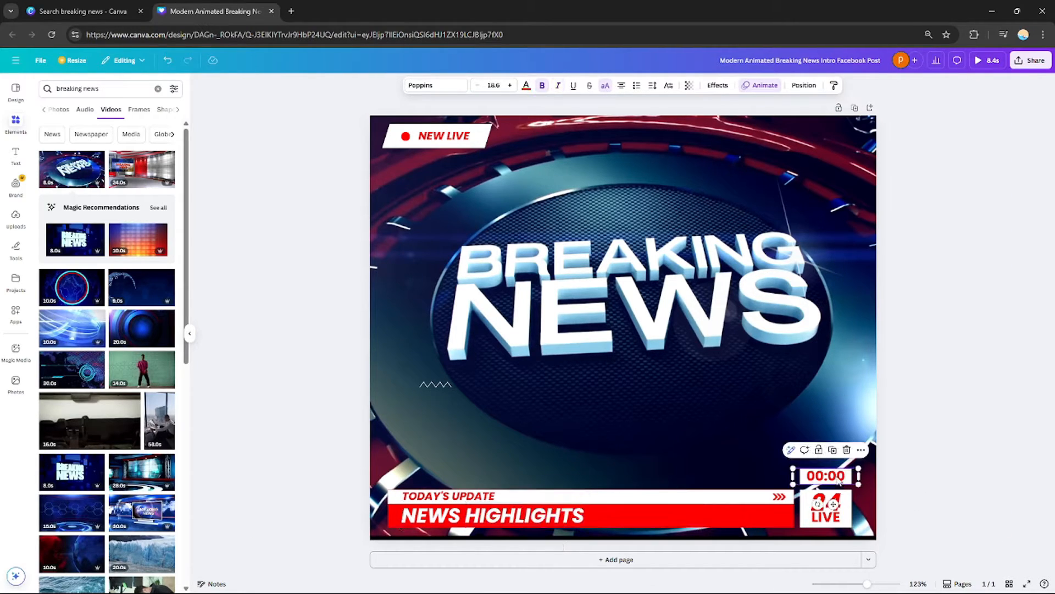
{"action": "double_click", "coordinate": [839, 476]}
{"action": "left_click_drag", "start_coordinate": [849, 477], "coordinate": [801, 476]}
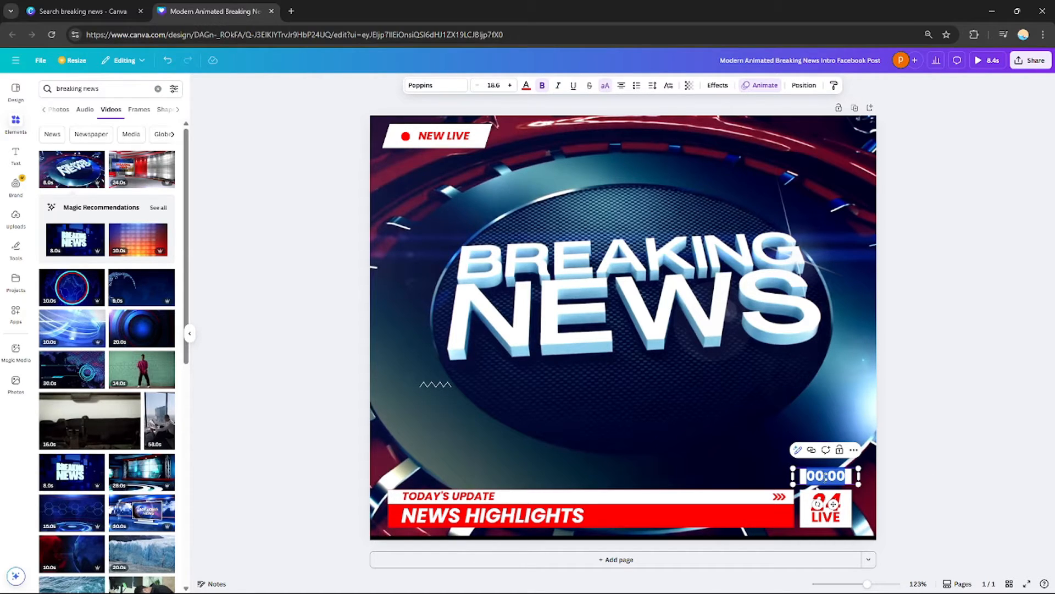
{"action": "left_click", "coordinate": [835, 506]}
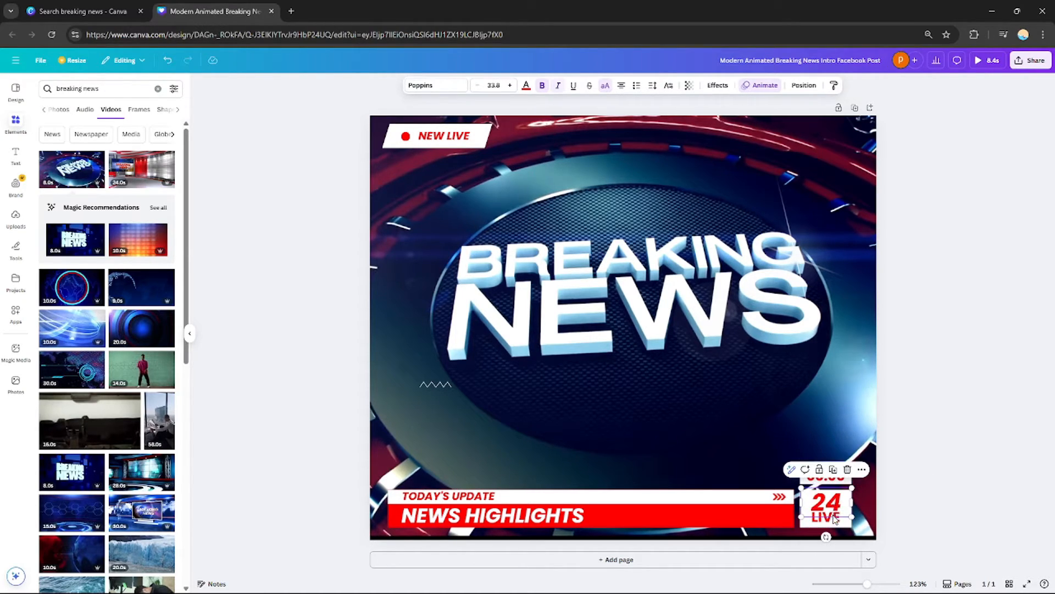
{"action": "left_click", "coordinate": [841, 526]}
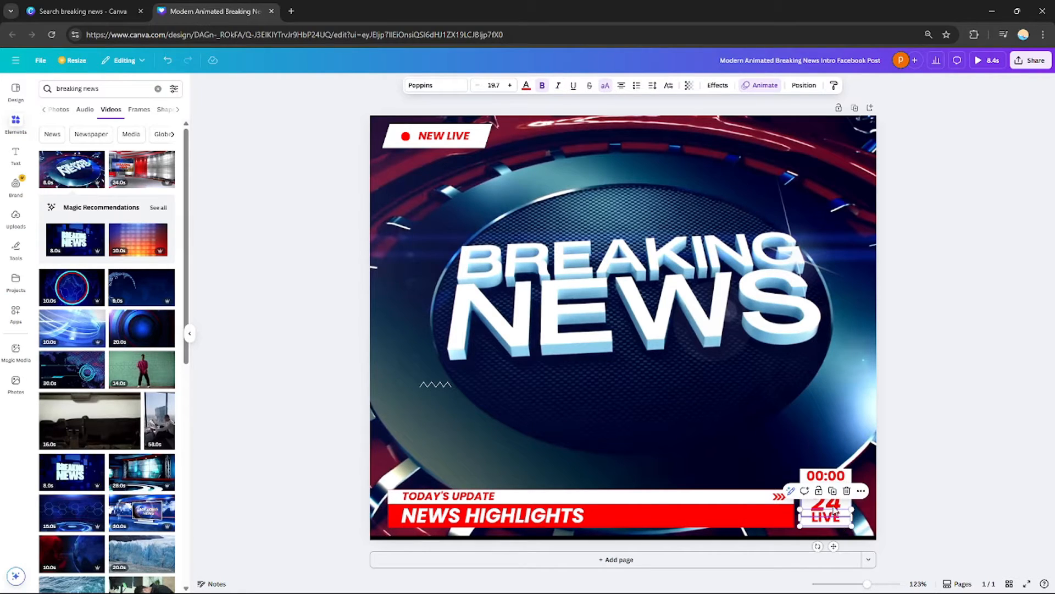
{"action": "left_click", "coordinate": [836, 509]}
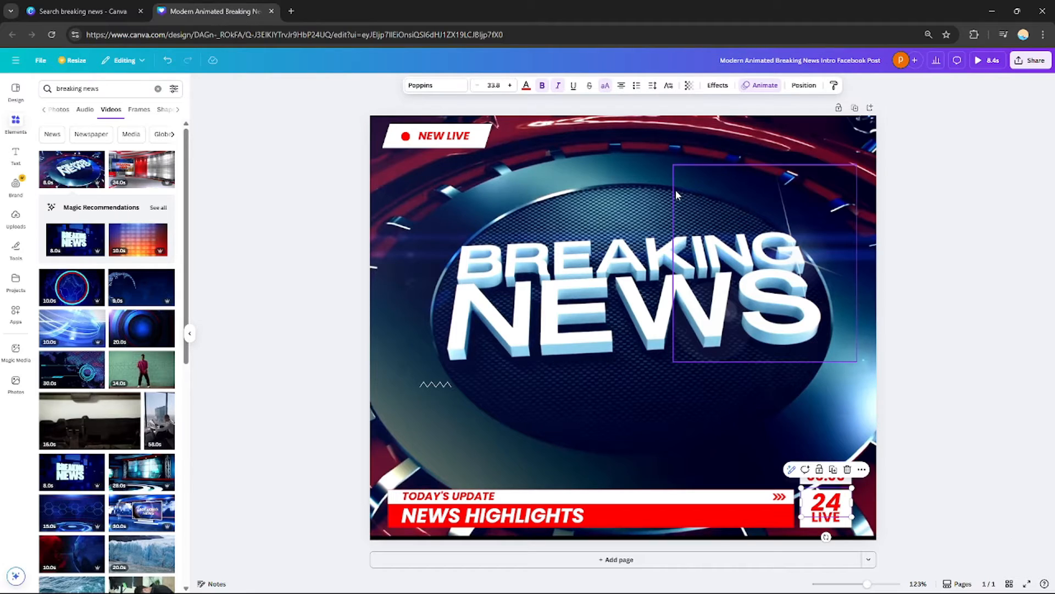
{"action": "left_click", "coordinate": [442, 387]}
{"action": "key", "text": "Escape"}
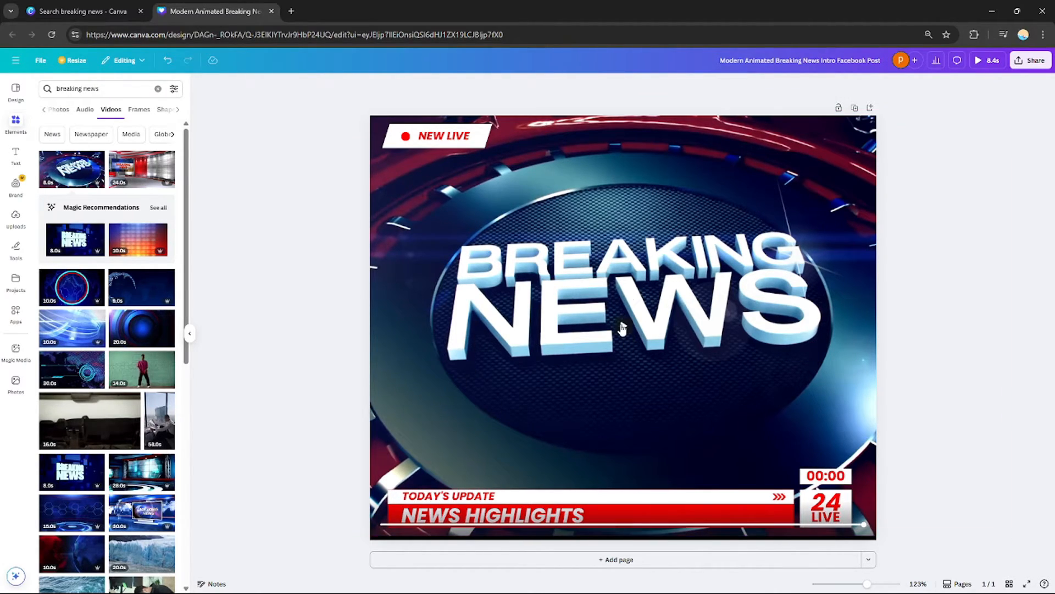
{"action": "left_click", "coordinate": [623, 328]}
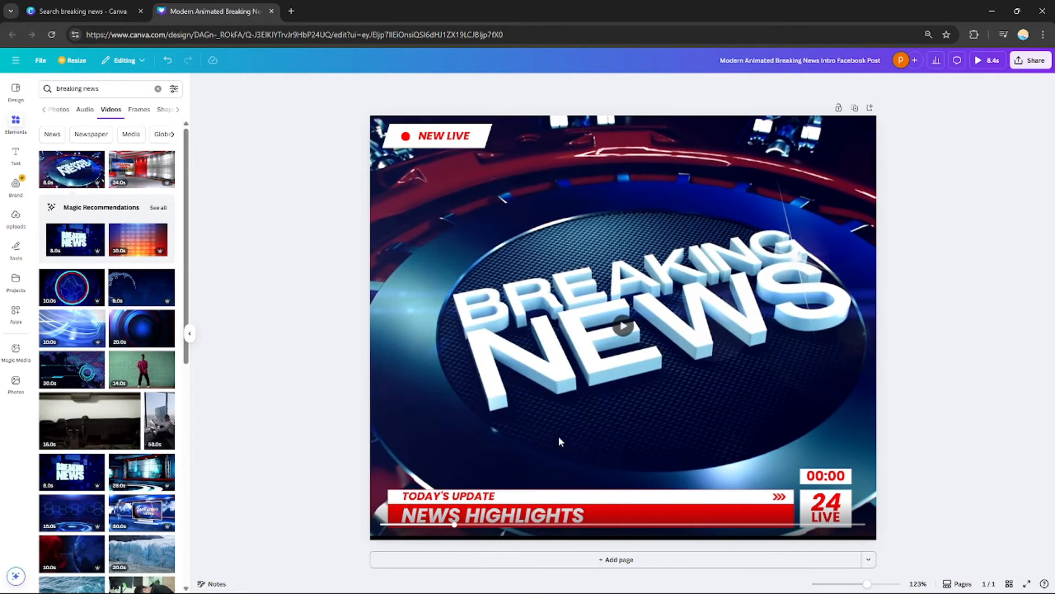
{"action": "left_click", "coordinate": [538, 511]}
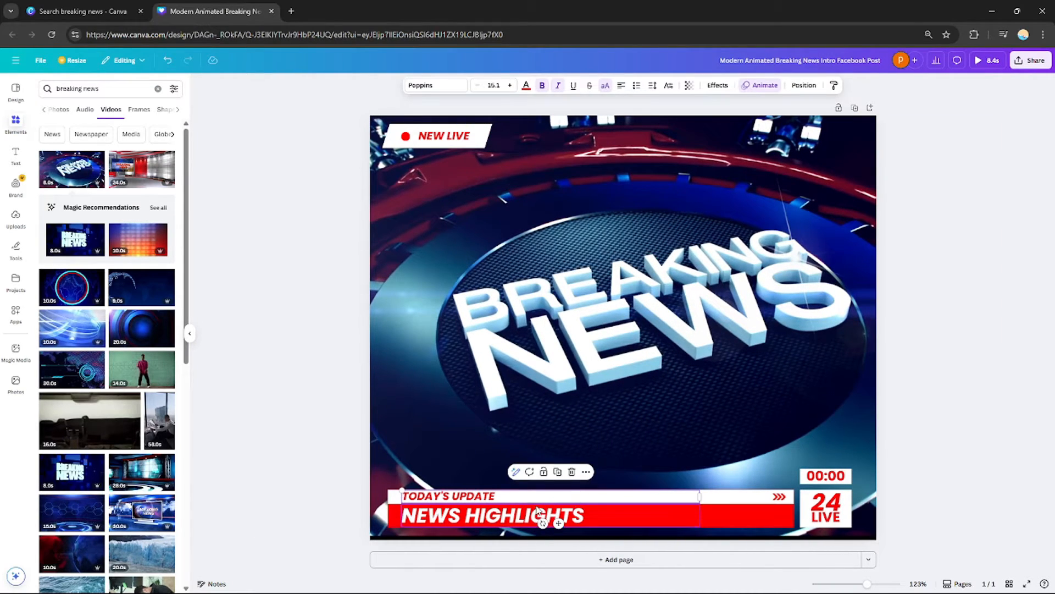
{"action": "left_click", "coordinate": [451, 140]}
{"action": "left_click", "coordinate": [457, 138]}
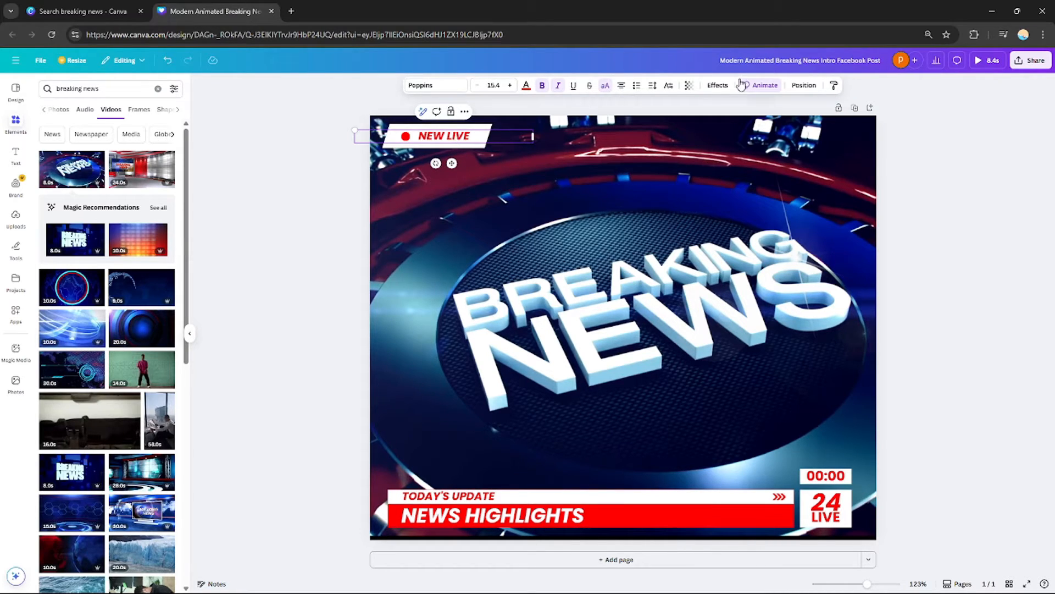
{"action": "left_click", "coordinate": [759, 85]}
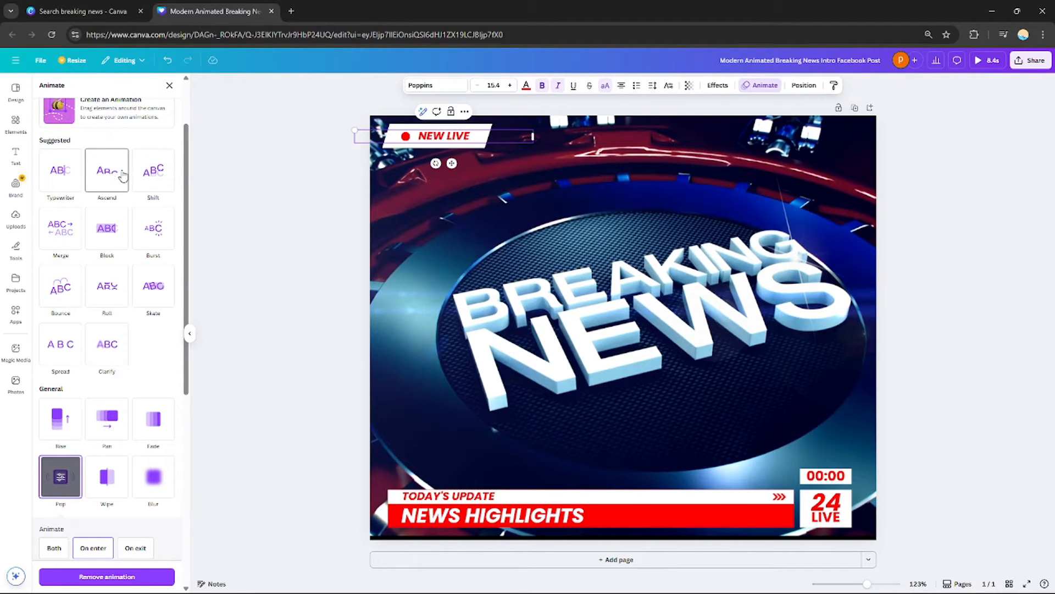
{"action": "left_click", "coordinate": [170, 85]}
{"action": "left_click", "coordinate": [1011, 174]}
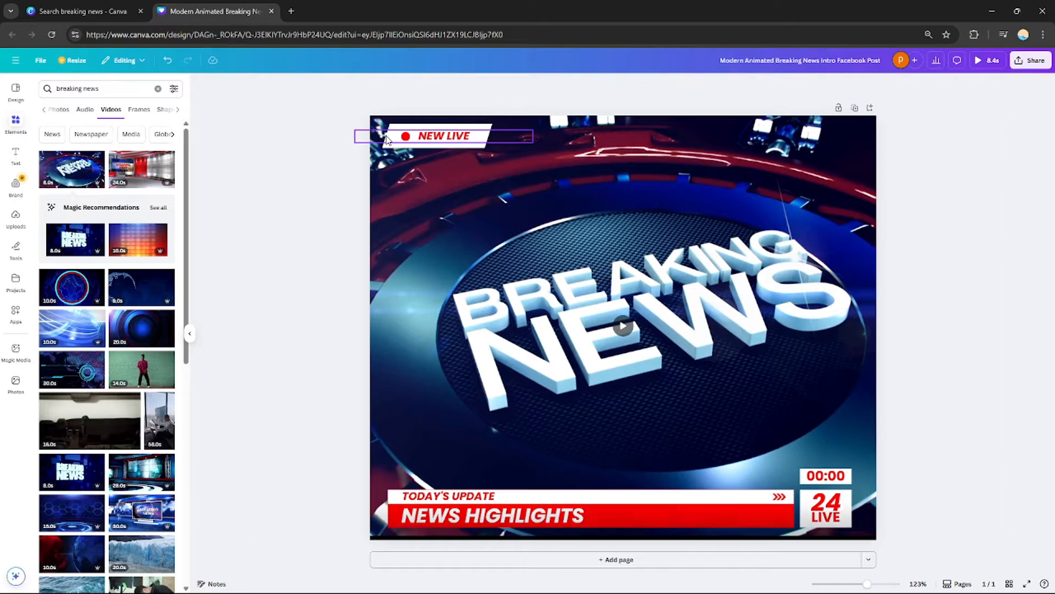
Apply the Rise animation to the NEW LIVE label's background shape
{"action": "left_click", "coordinate": [478, 138]}
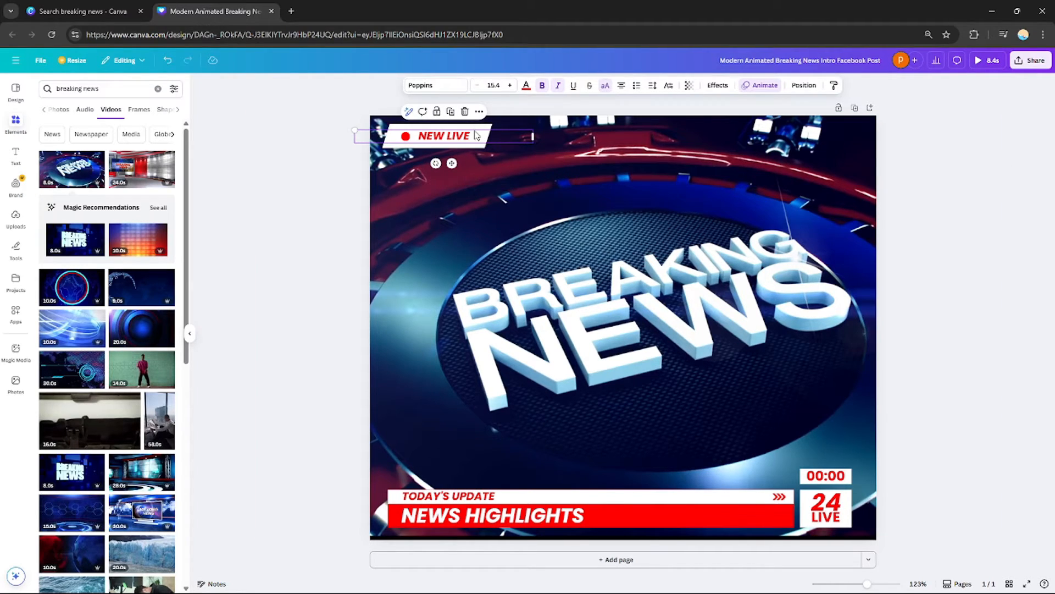
{"action": "left_click", "coordinate": [474, 131]}
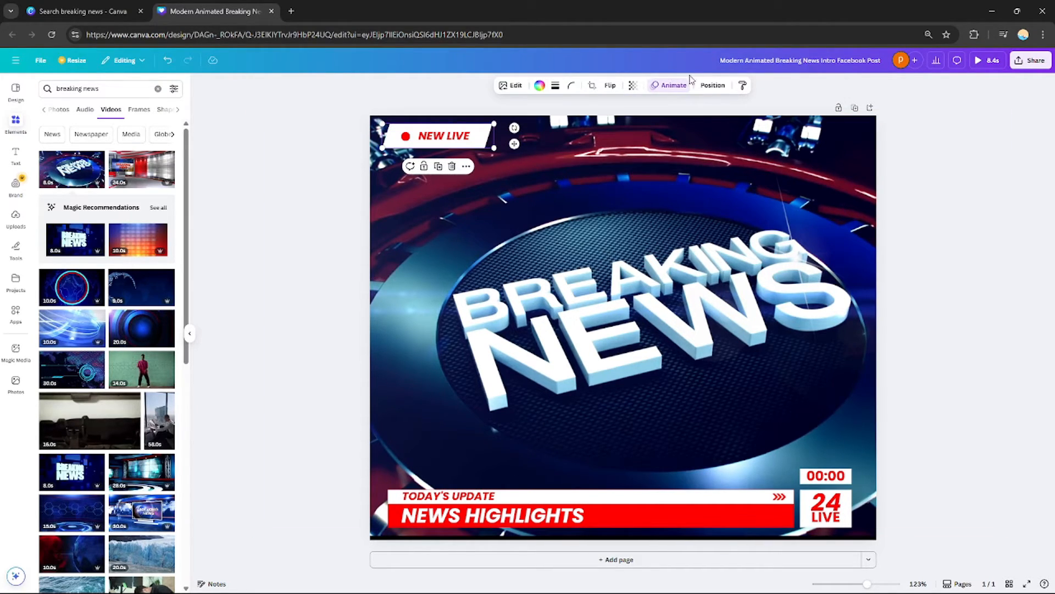
{"action": "left_click", "coordinate": [668, 87]}
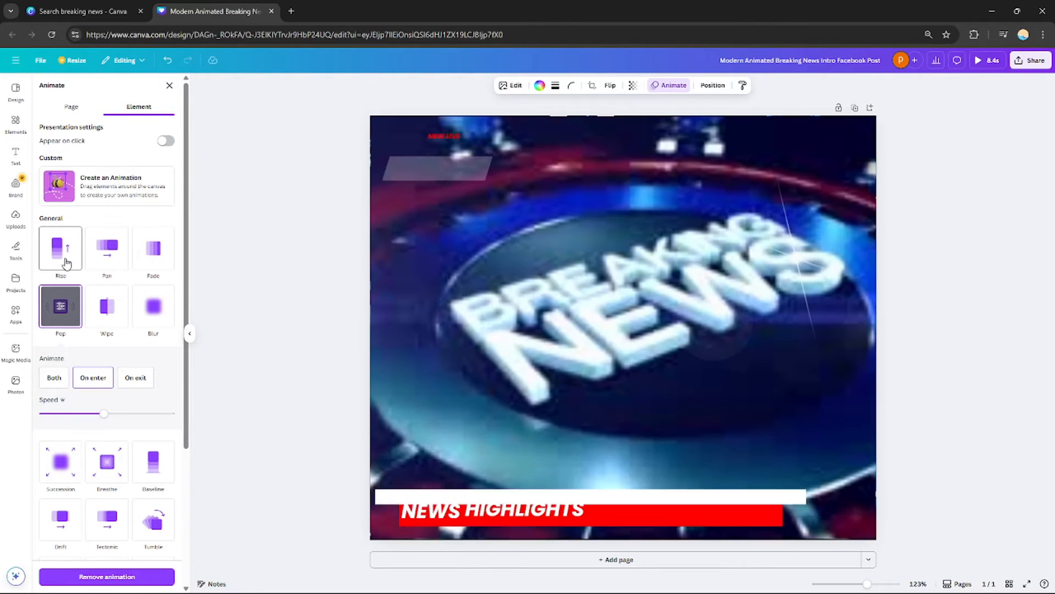
{"action": "left_click", "coordinate": [57, 255]}
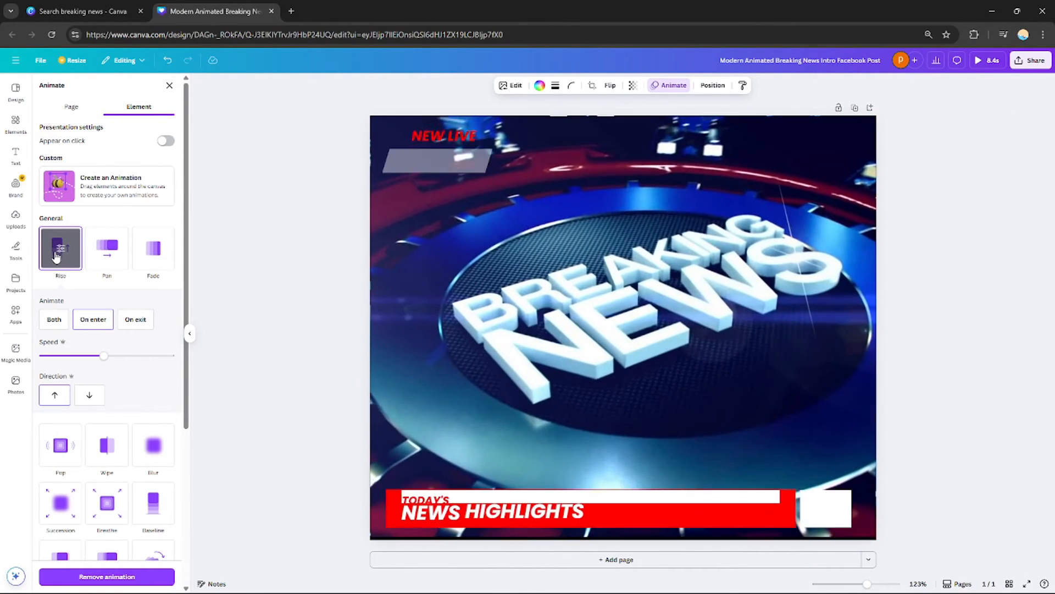
Select the background video and set the page animation to Fun
{"action": "left_click", "coordinate": [562, 282]}
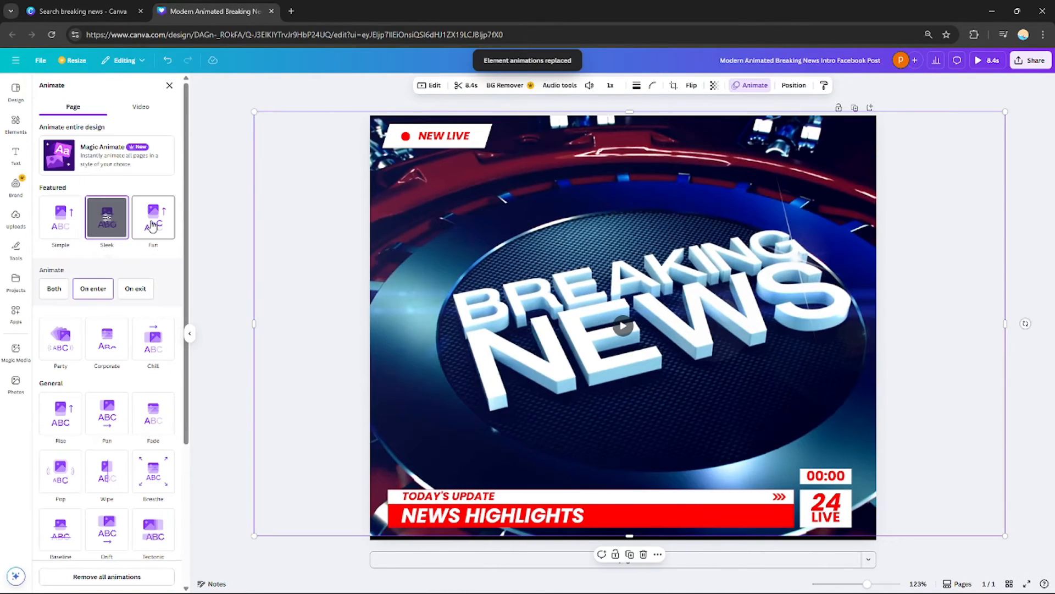
{"action": "left_click", "coordinate": [153, 226]}
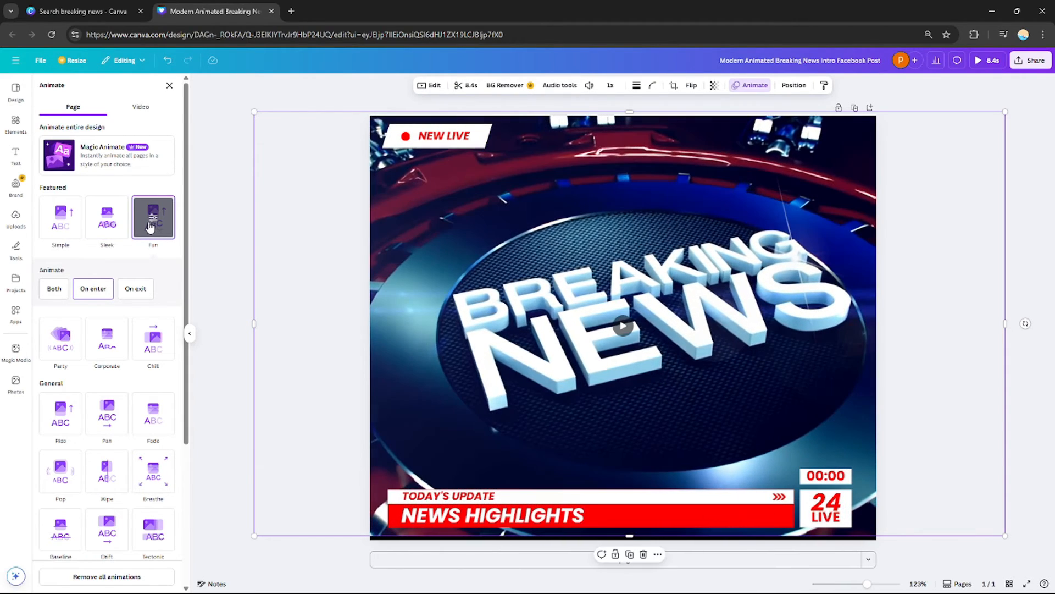
{"action": "left_click", "coordinate": [306, 244]}
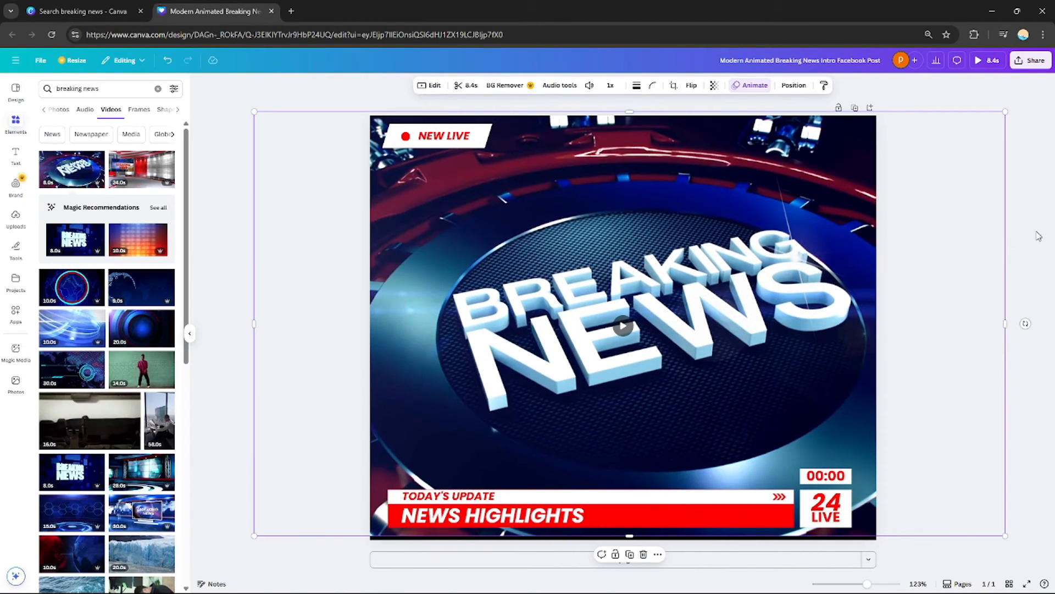
Add a second blank page below the breaking news page
{"action": "left_click", "coordinate": [623, 327]}
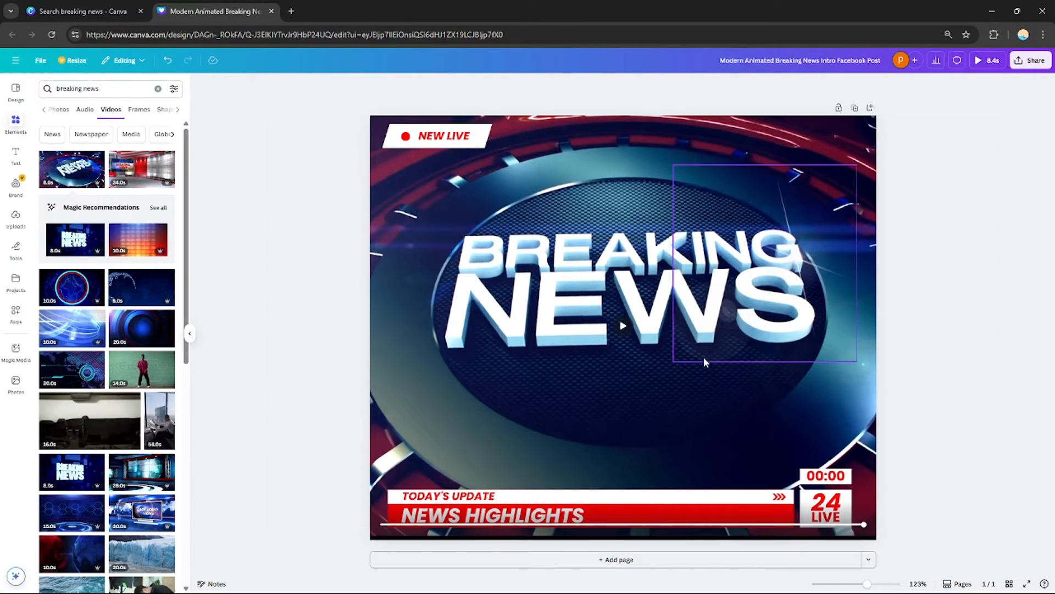
{"action": "left_click", "coordinate": [648, 559]}
{"action": "scroll", "coordinate": [772, 341], "scroll_direction": "up", "scroll_amount": 2}
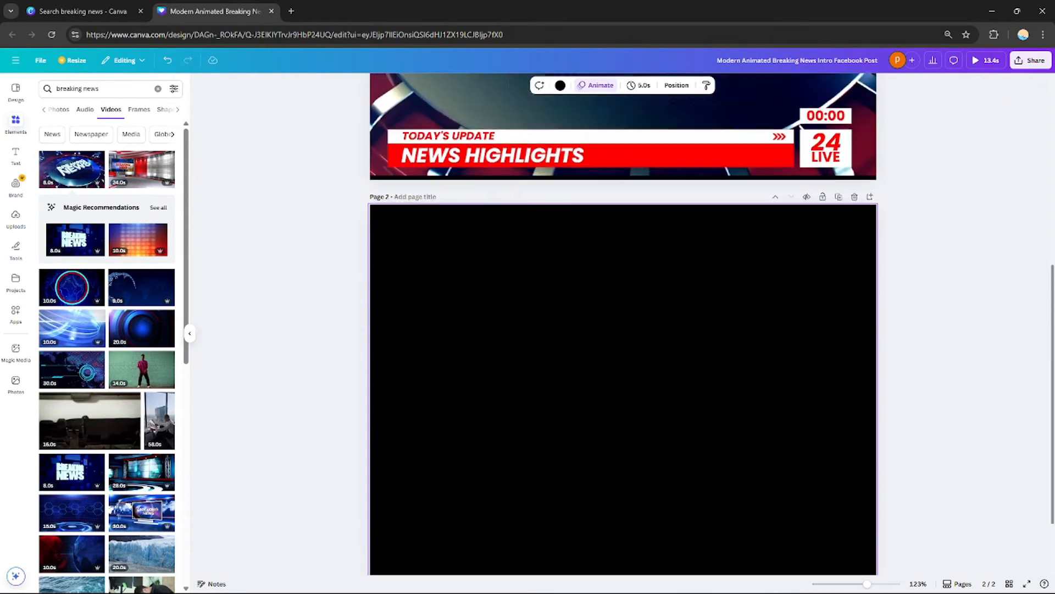
{"action": "scroll", "coordinate": [772, 341], "scroll_direction": "down", "scroll_amount": 1}
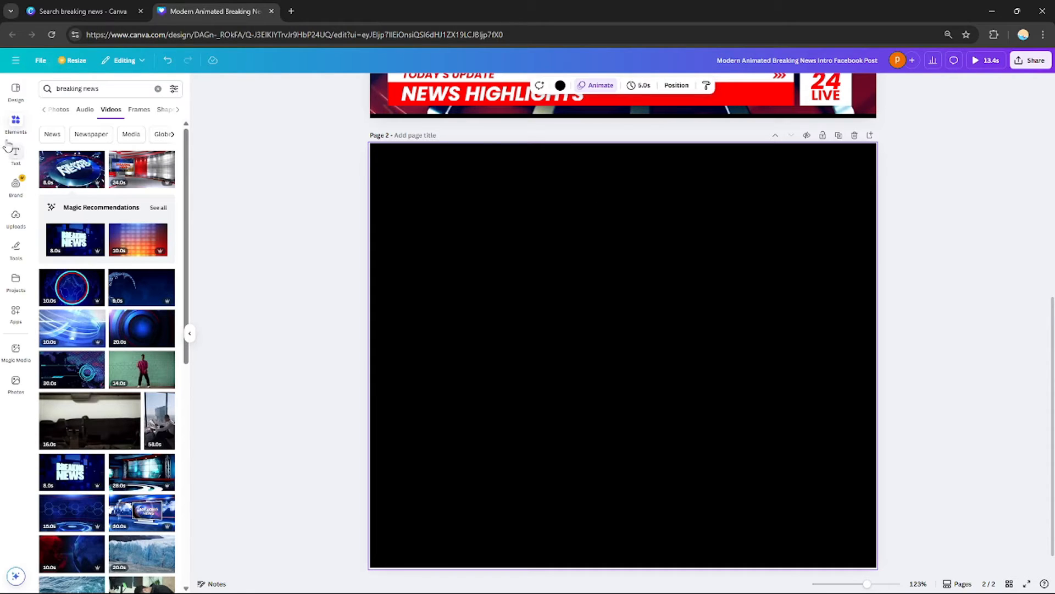
Switch to the templates search tab and search templates for News Letter
{"action": "left_click", "coordinate": [78, 12]}
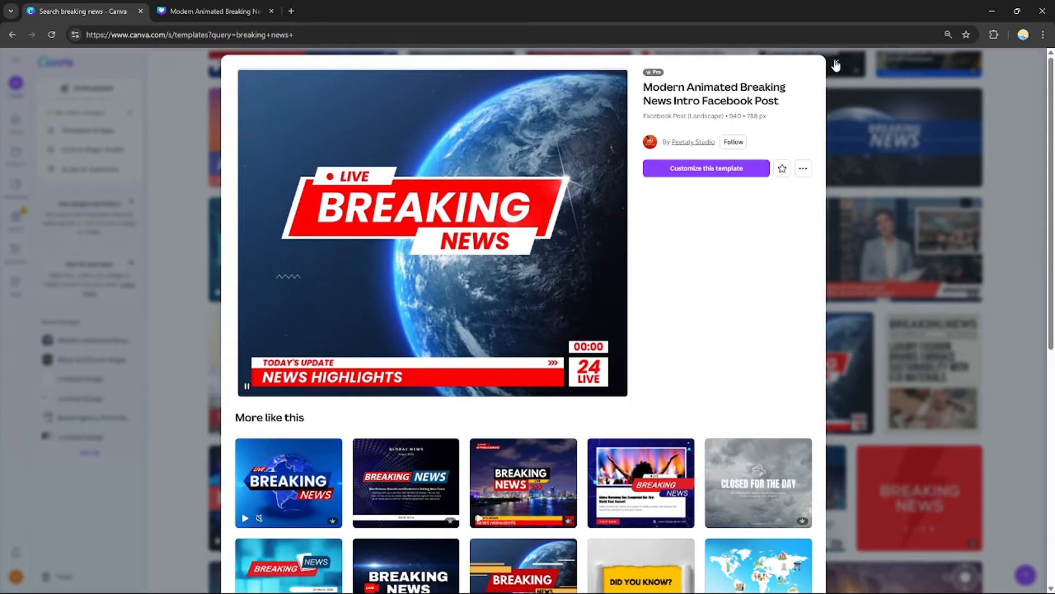
{"action": "left_click", "coordinate": [836, 66]}
{"action": "left_click_drag", "start_coordinate": [1050, 279], "coordinate": [1051, 74]}
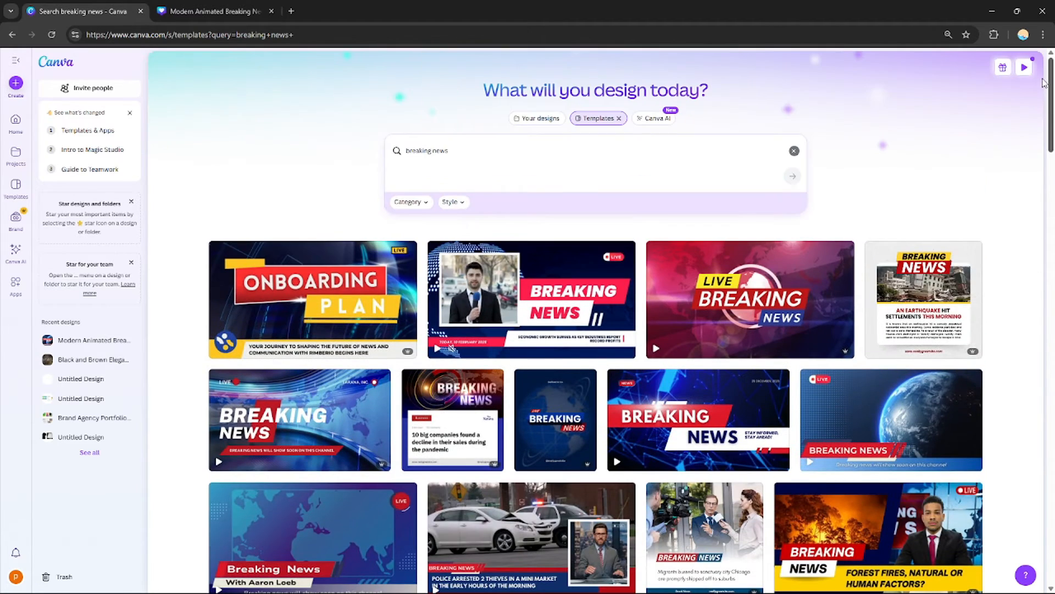
{"action": "triple_click", "coordinate": [470, 143]}
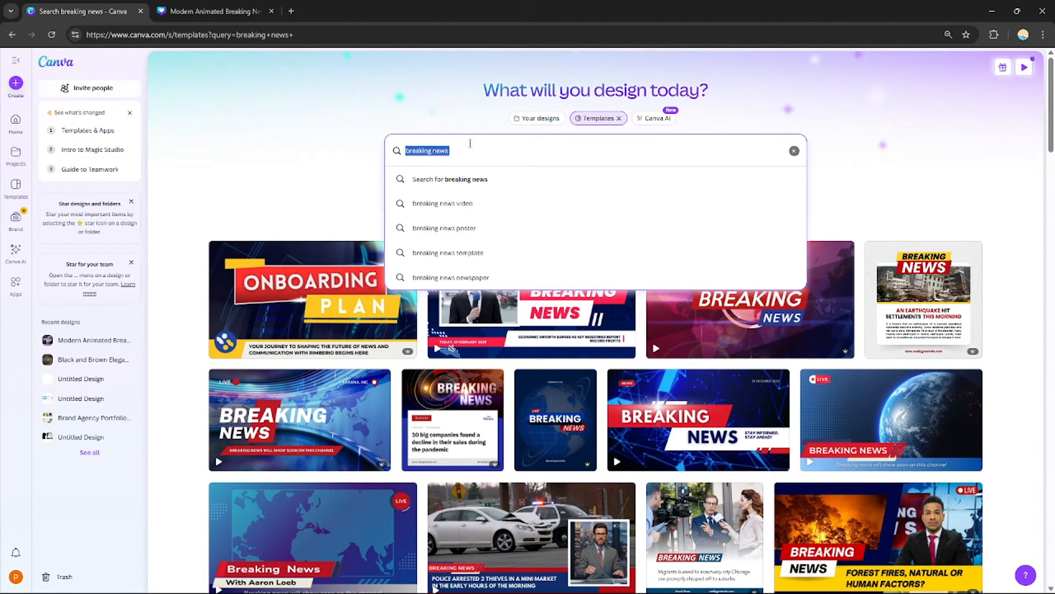
{"action": "type", "text": "News Letter"}
{"action": "key", "text": "Return"}
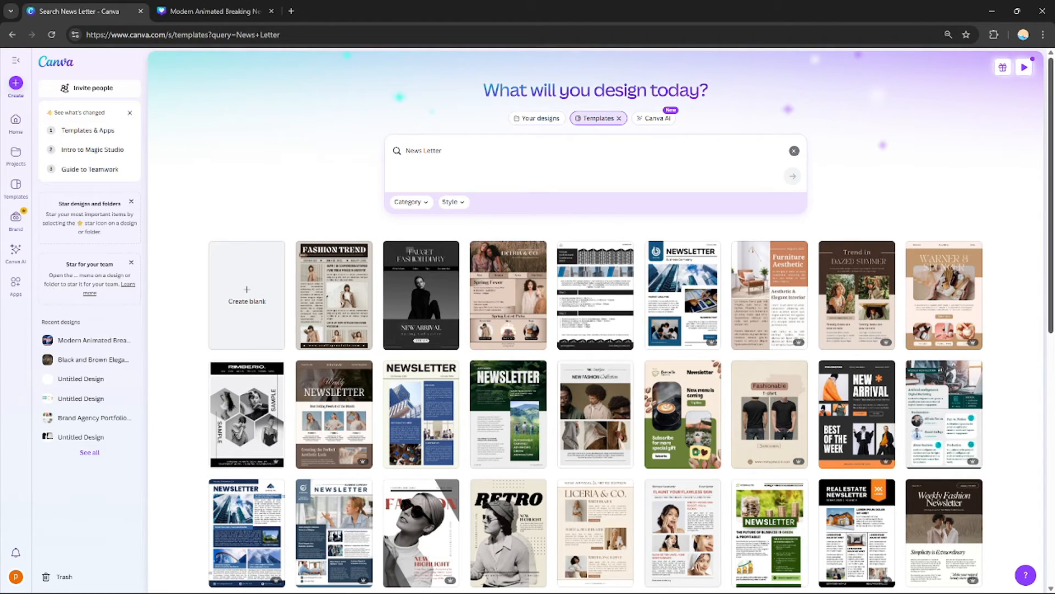
Browse the newsletter template search results
{"action": "scroll", "coordinate": [994, 266], "scroll_direction": "down", "scroll_amount": 1}
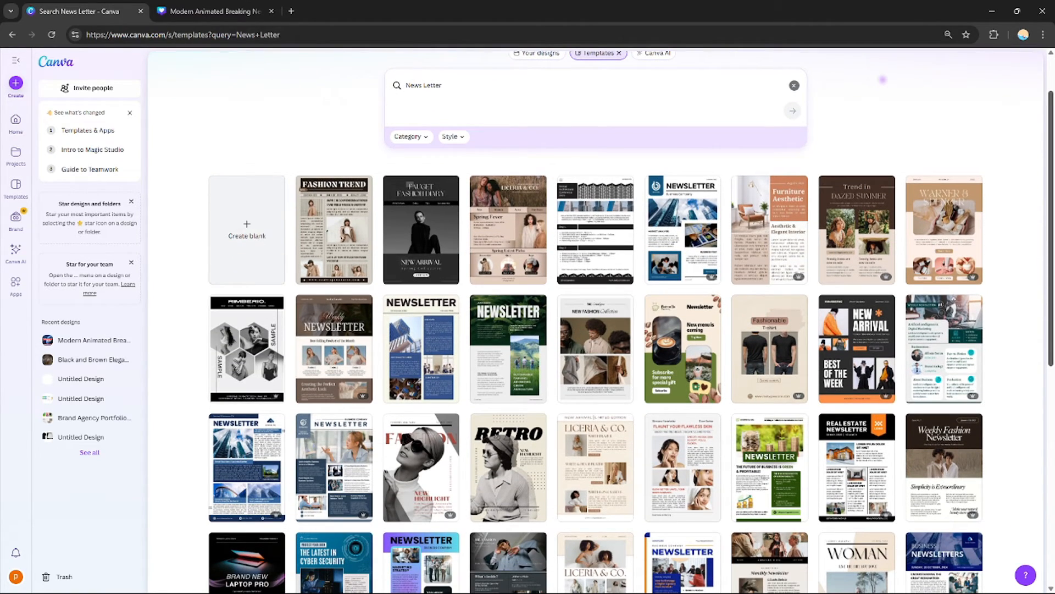
{"action": "scroll", "coordinate": [1051, 269], "scroll_direction": "down", "scroll_amount": 1}
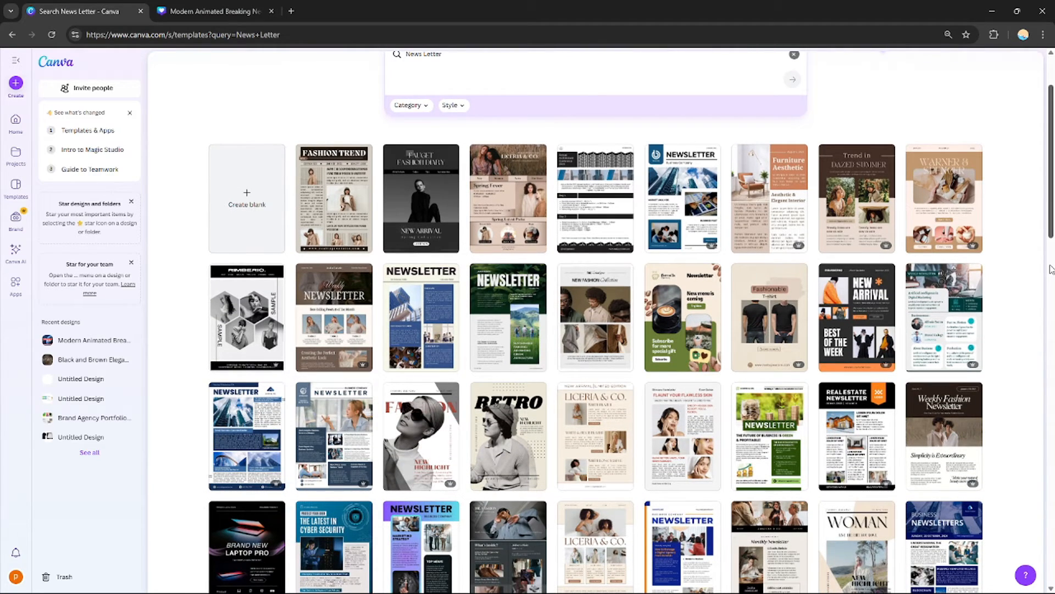
{"action": "scroll", "coordinate": [1044, 295], "scroll_direction": "down", "scroll_amount": 2}
{"action": "scroll", "coordinate": [1043, 296], "scroll_direction": "down", "scroll_amount": 2}
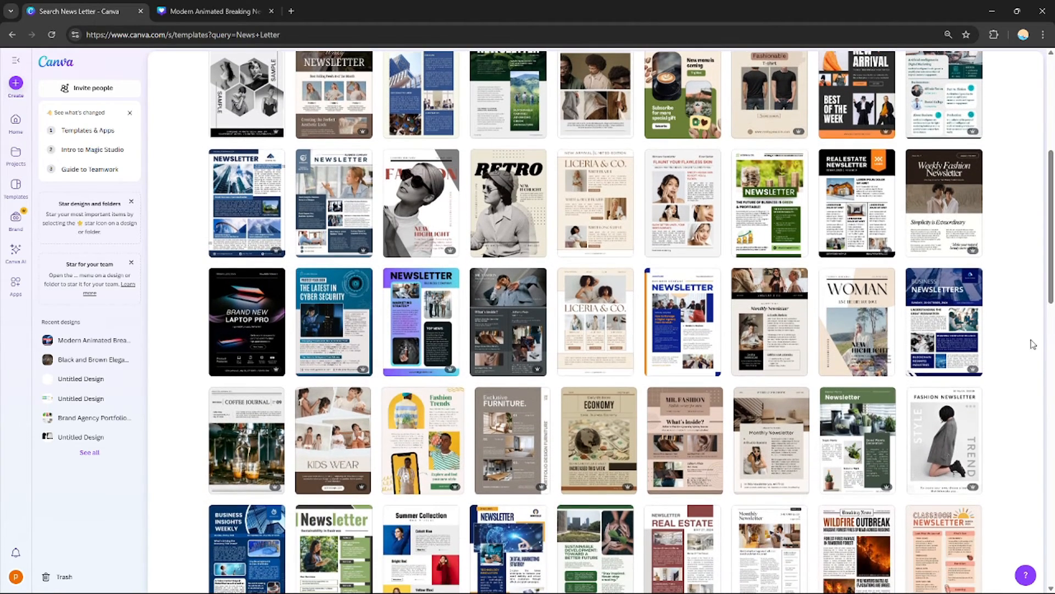
{"action": "left_click", "coordinate": [212, 11]}
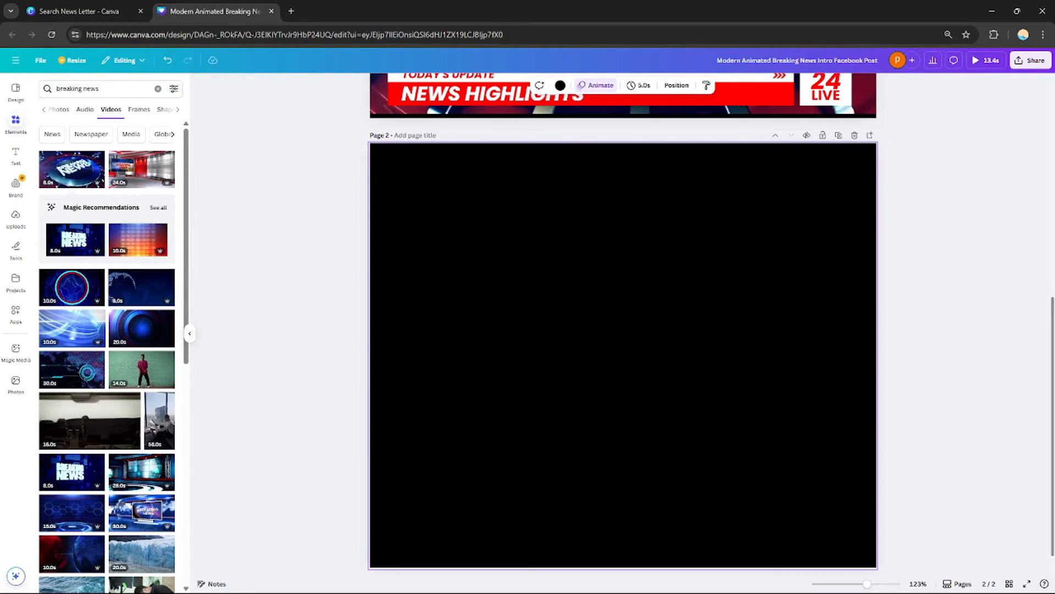
{"action": "scroll", "coordinate": [623, 330], "scroll_direction": "up", "scroll_amount": 7}
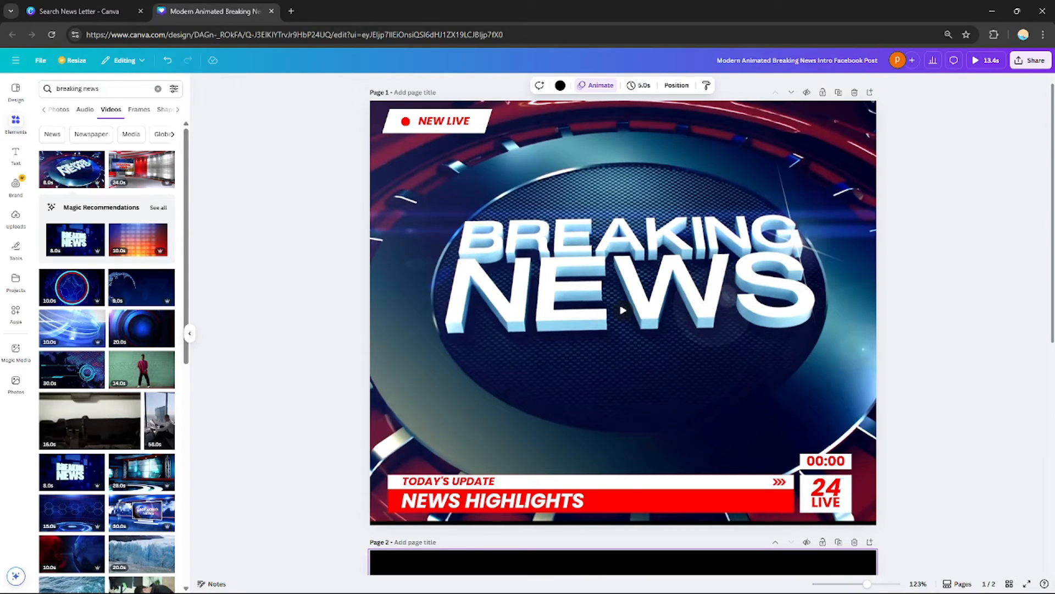
{"action": "scroll", "coordinate": [623, 313], "scroll_direction": "down", "scroll_amount": 1}
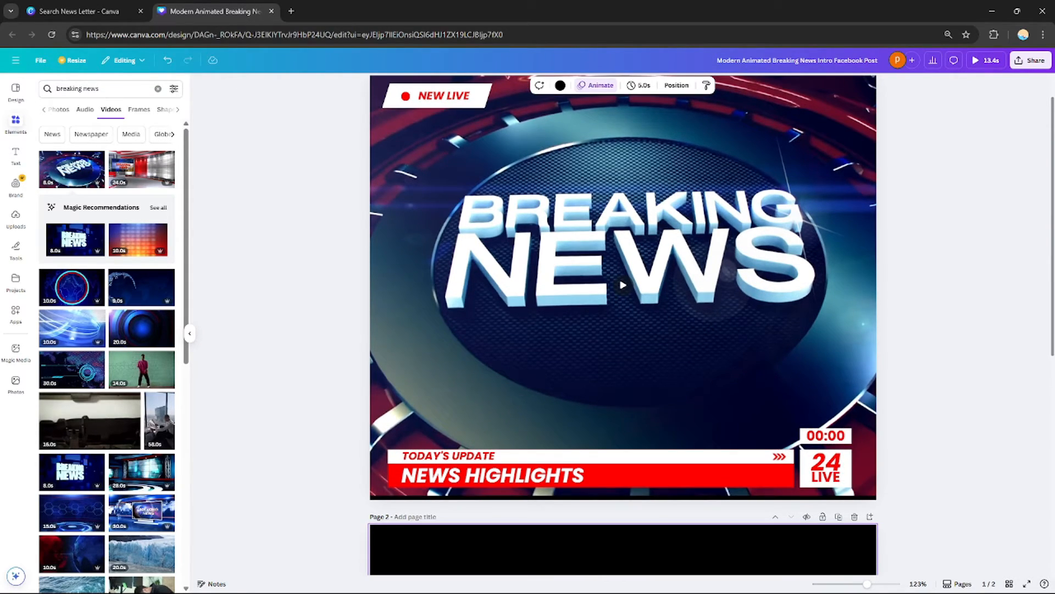
{"action": "scroll", "coordinate": [623, 297], "scroll_direction": "up", "scroll_amount": 1}
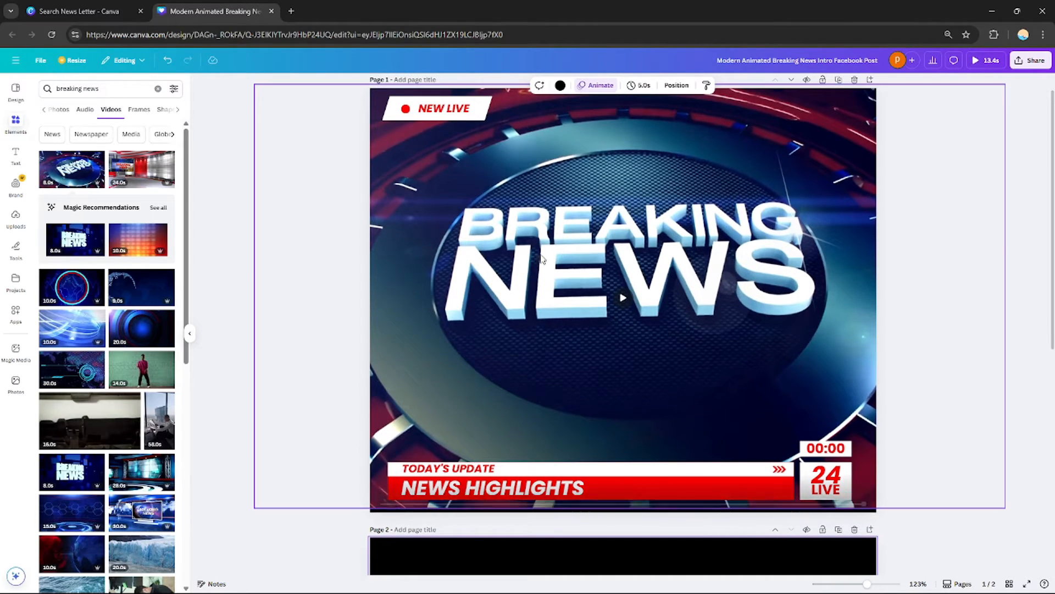
{"action": "scroll", "coordinate": [595, 325], "scroll_direction": "up", "scroll_amount": 2}
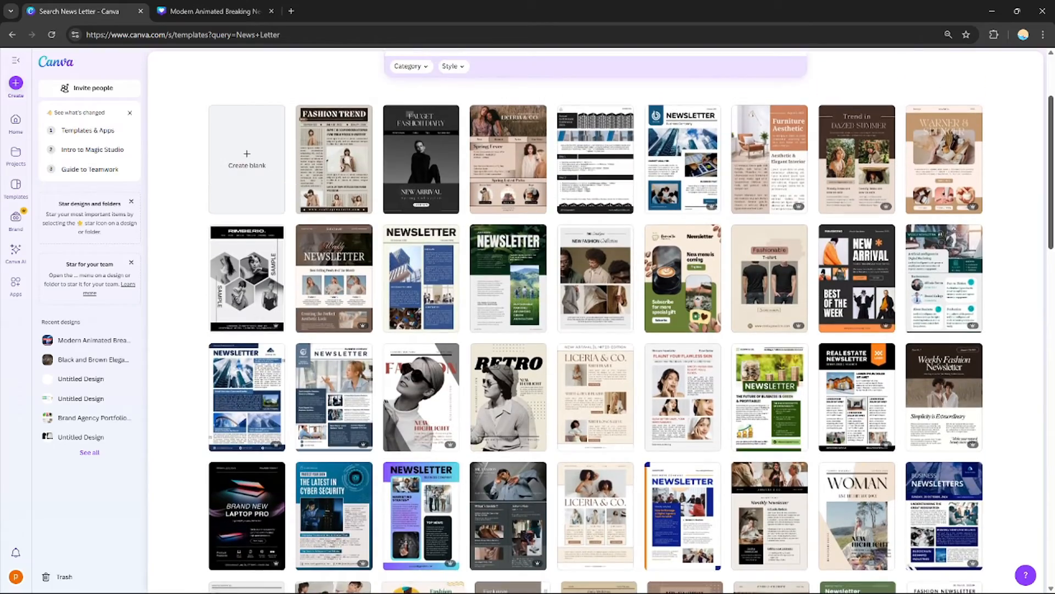
{"action": "scroll", "coordinate": [595, 324], "scroll_direction": "up", "scroll_amount": 3}
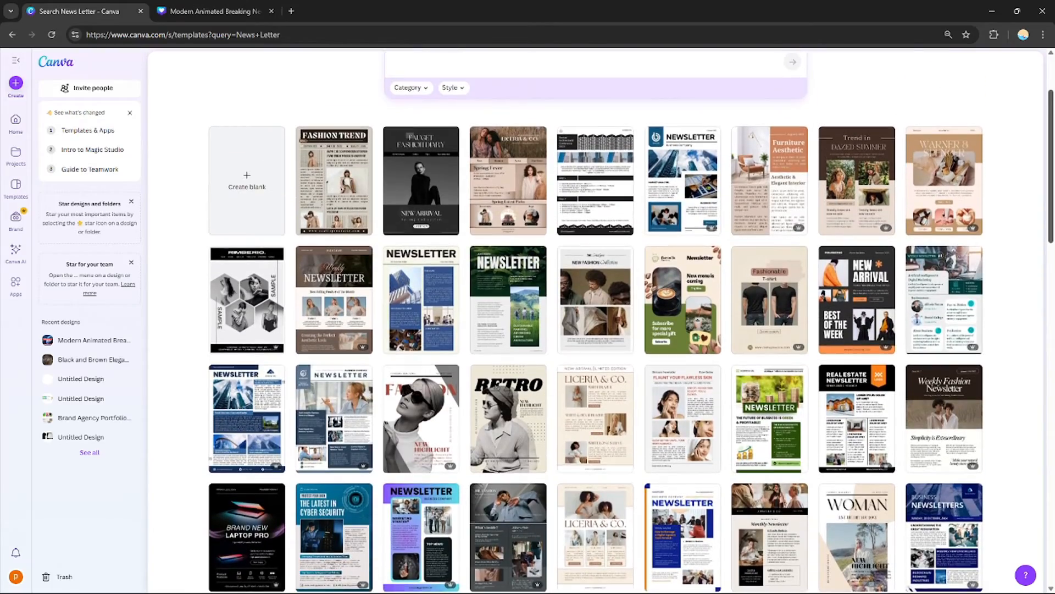
{"action": "scroll", "coordinate": [596, 324], "scroll_direction": "down", "scroll_amount": 15}
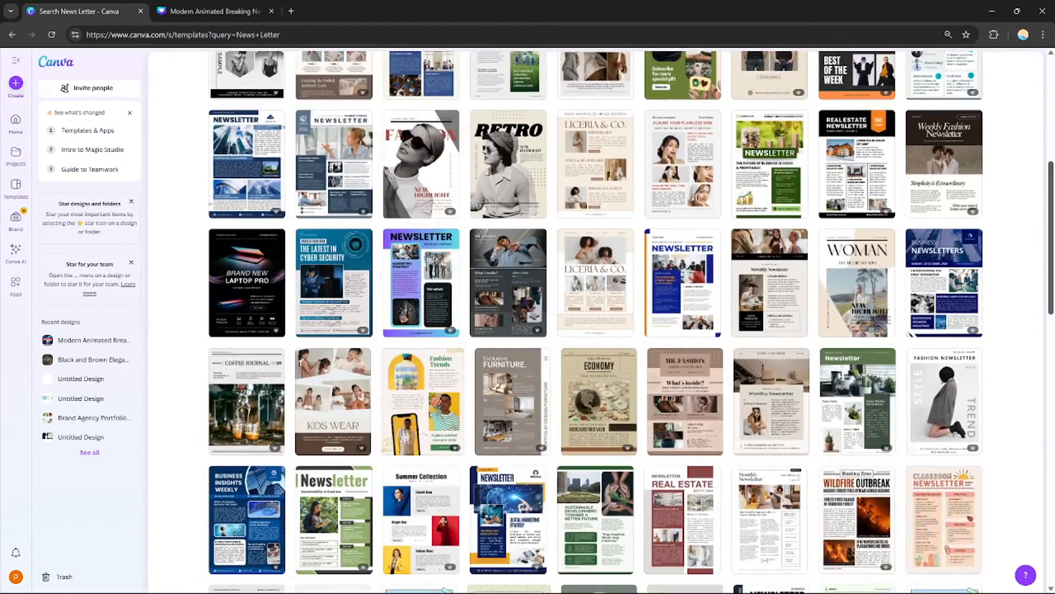
{"action": "left_click_drag", "start_coordinate": [1051, 306], "coordinate": [1047, 141]}
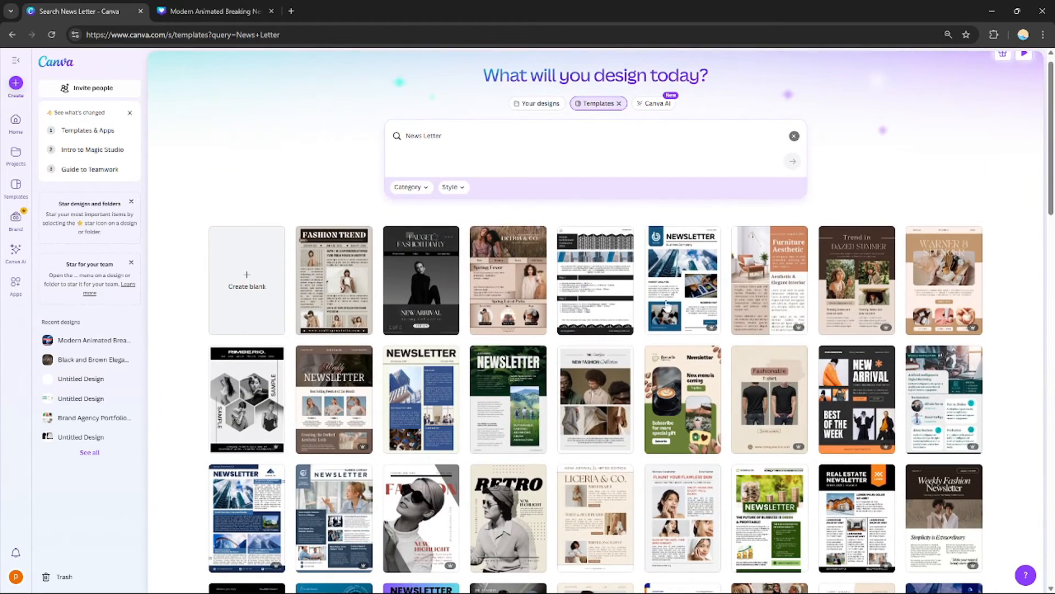
Open the blue Business Company newsletter template for customizing and scroll through its two pages
{"action": "left_click", "coordinate": [687, 282]}
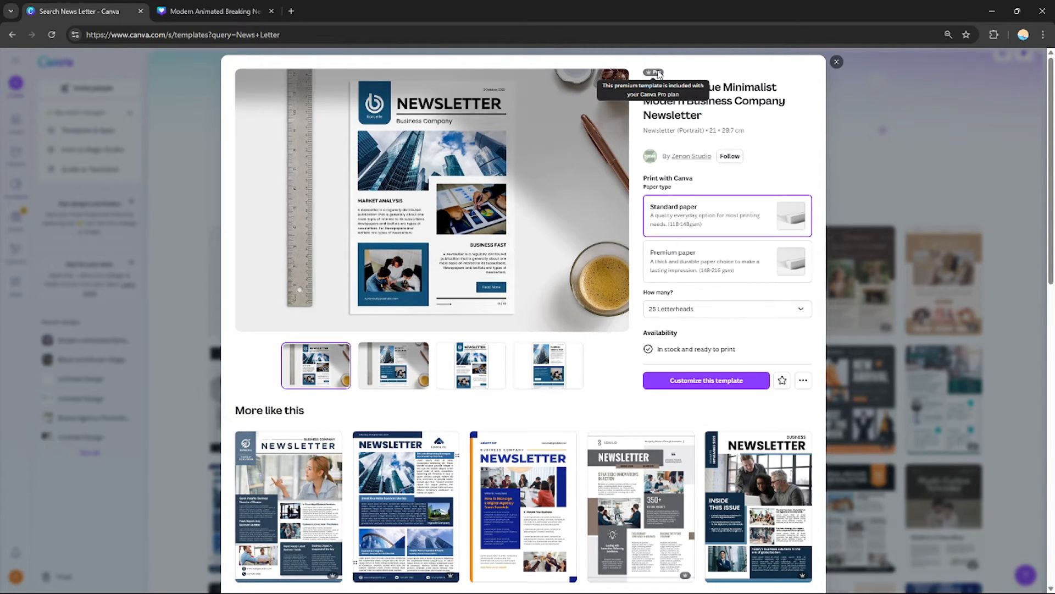
{"action": "left_click", "coordinate": [684, 385]}
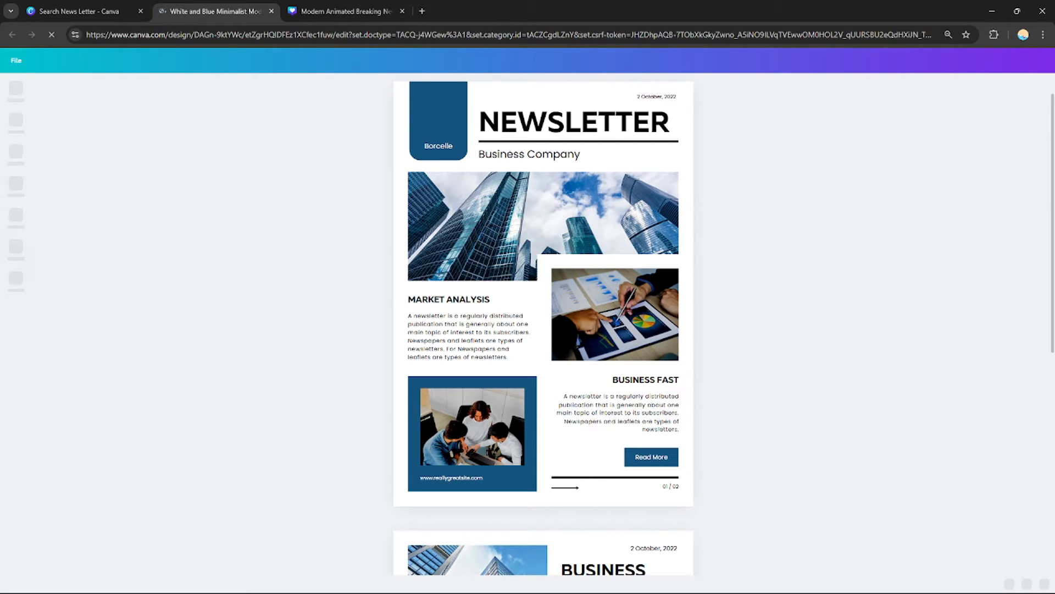
{"action": "scroll", "coordinate": [543, 324], "scroll_direction": "down", "scroll_amount": 4}
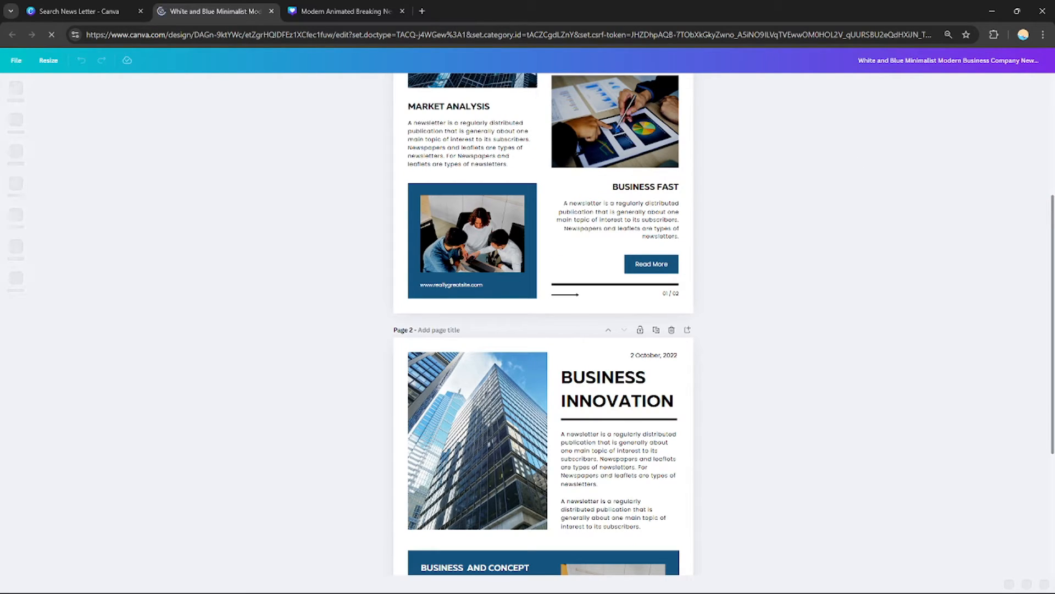
{"action": "scroll", "coordinate": [543, 325], "scroll_direction": "down", "scroll_amount": 4}
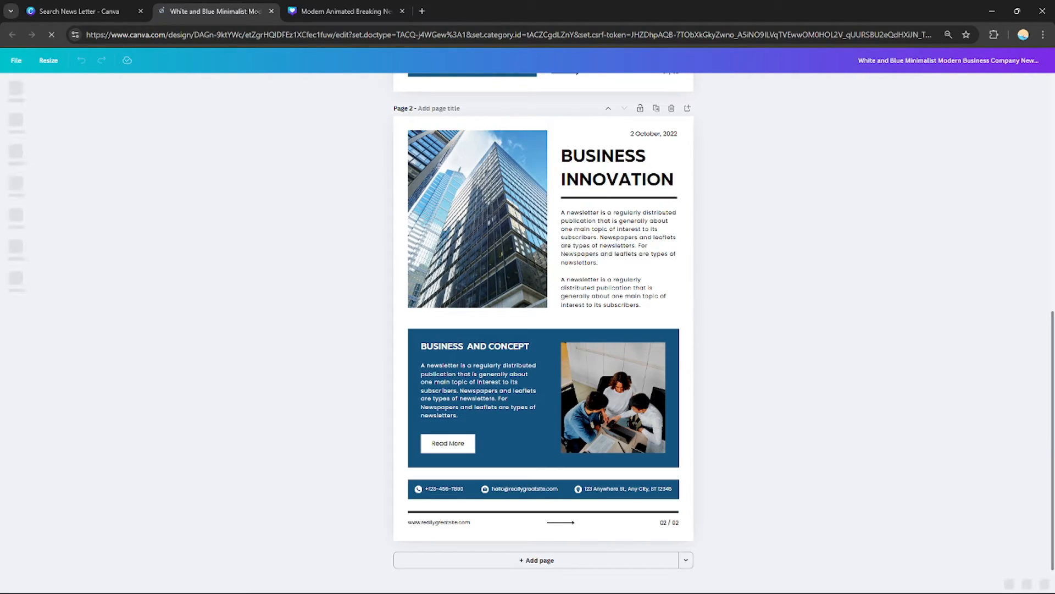
{"action": "scroll", "coordinate": [691, 543], "scroll_direction": "up", "scroll_amount": 8}
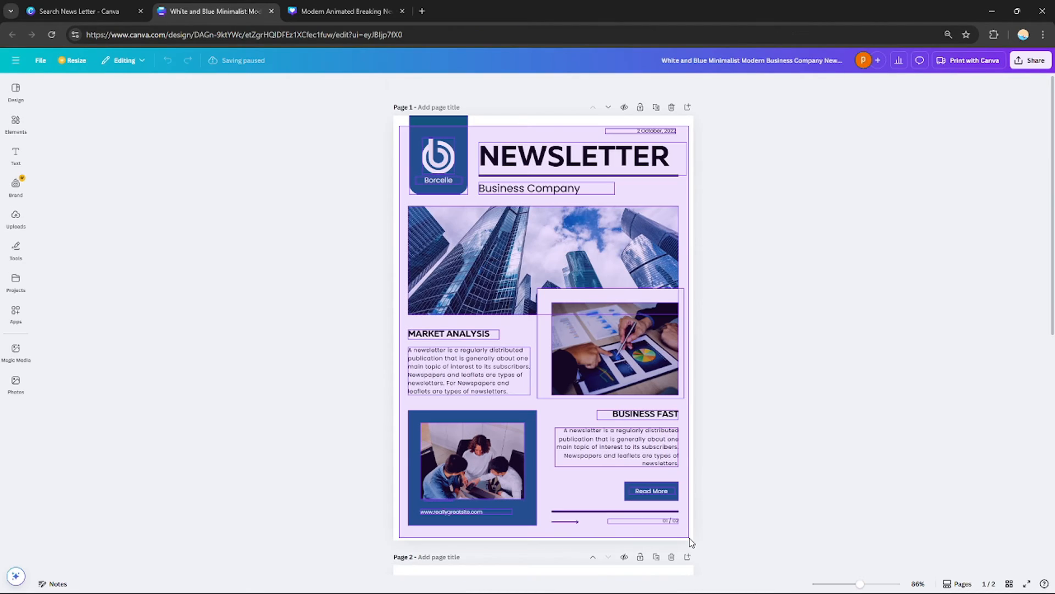
Select all elements on the newsletter template's first page and copy them
{"action": "left_click_drag", "start_coordinate": [692, 543], "coordinate": [690, 542]}
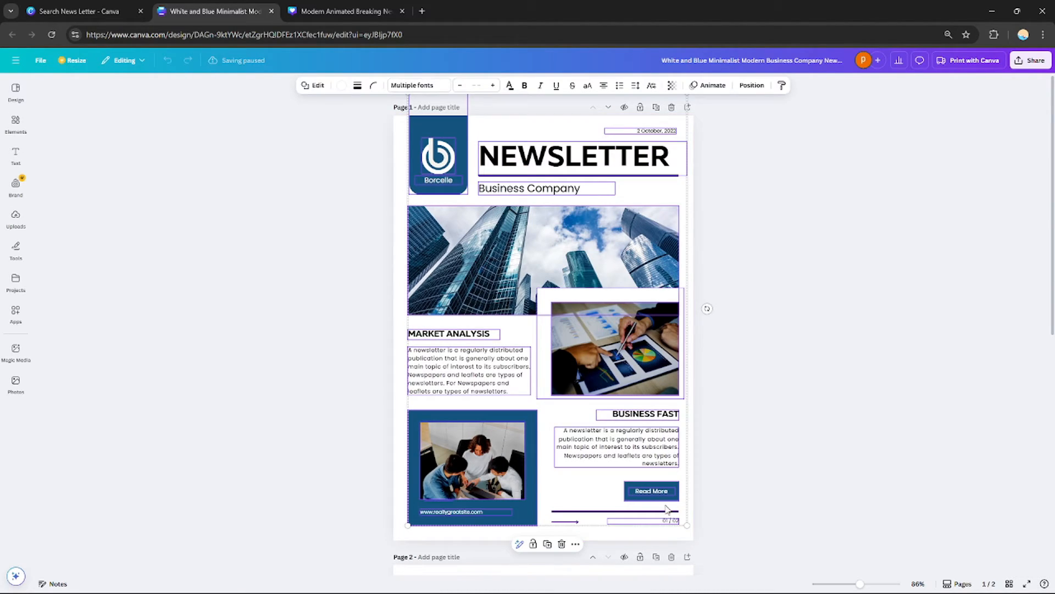
{"action": "right_click", "coordinate": [581, 156]}
{"action": "left_click", "coordinate": [604, 166]}
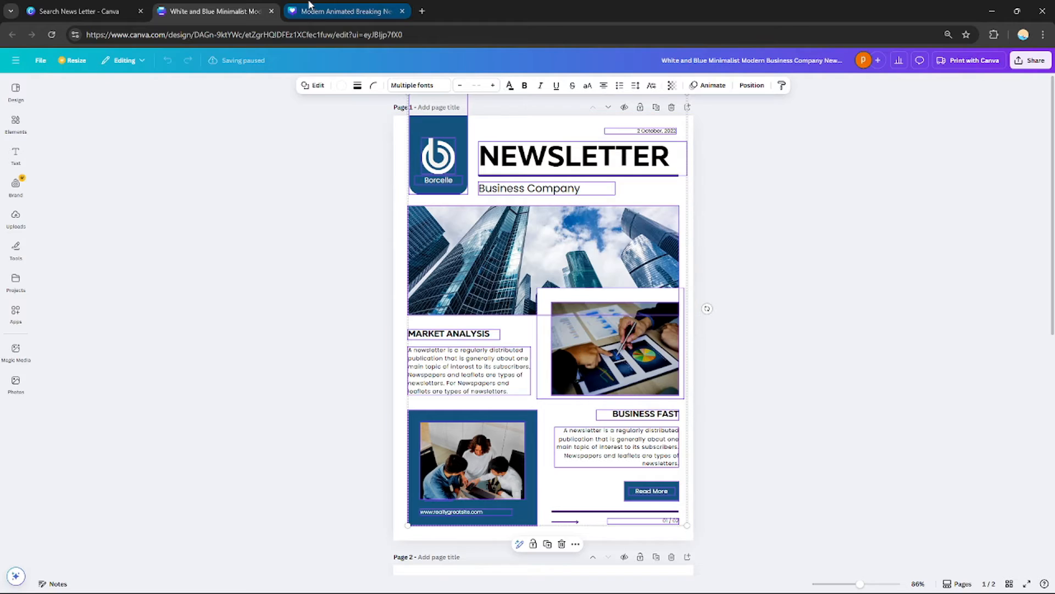
In the breaking news design, delete the black second page and add a new page in its place
{"action": "left_click", "coordinate": [316, 11]}
{"action": "scroll", "coordinate": [632, 433], "scroll_direction": "down", "scroll_amount": 5}
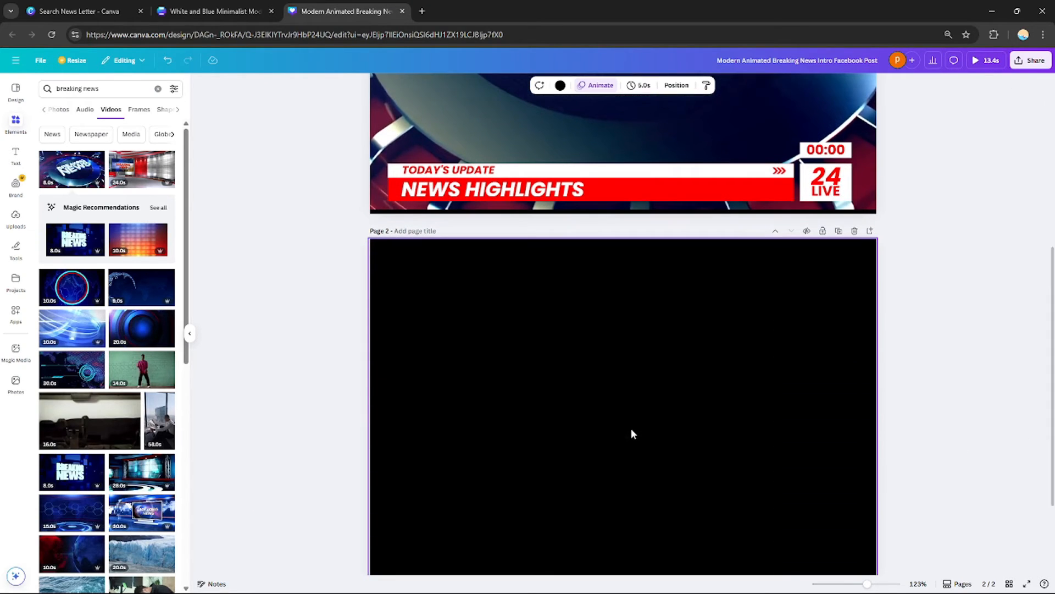
{"action": "right_click", "coordinate": [738, 339]}
{"action": "left_click", "coordinate": [854, 231]}
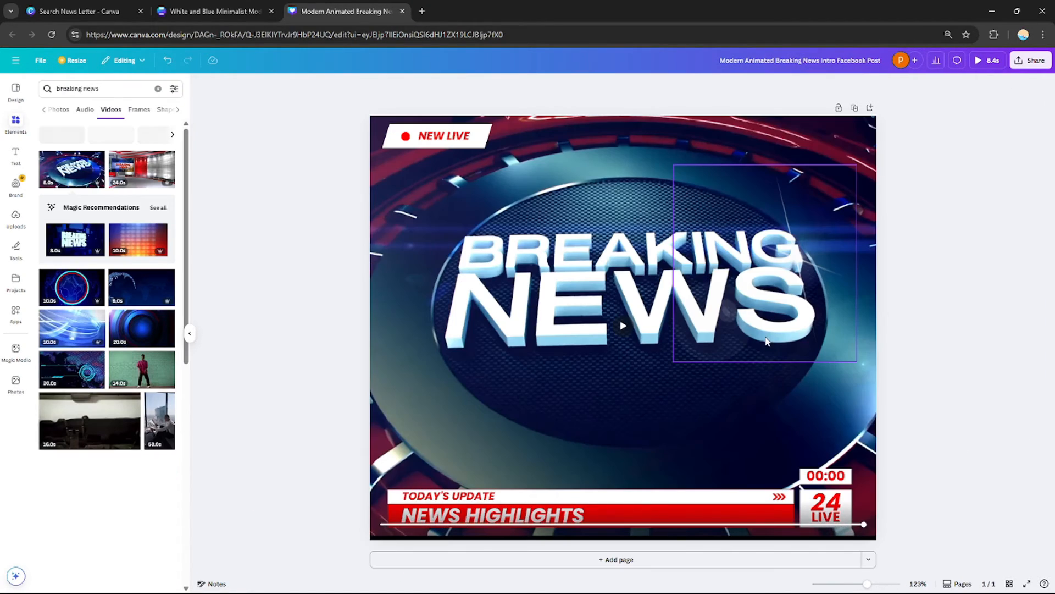
{"action": "left_click", "coordinate": [654, 560]}
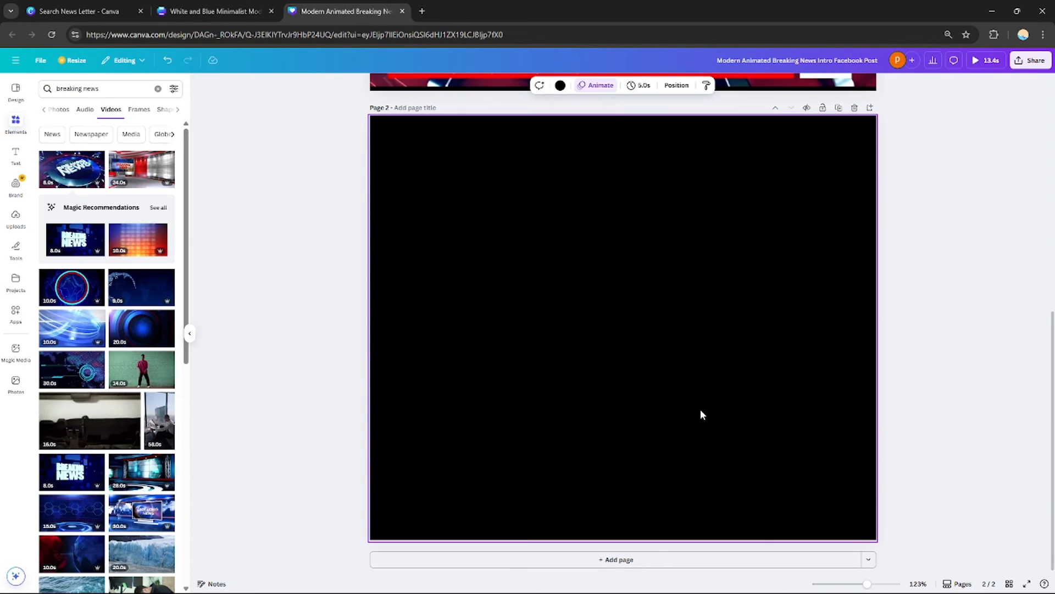
Remove the black background from the new second page so it becomes white
{"action": "right_click", "coordinate": [702, 400]}
{"action": "left_click", "coordinate": [768, 511]}
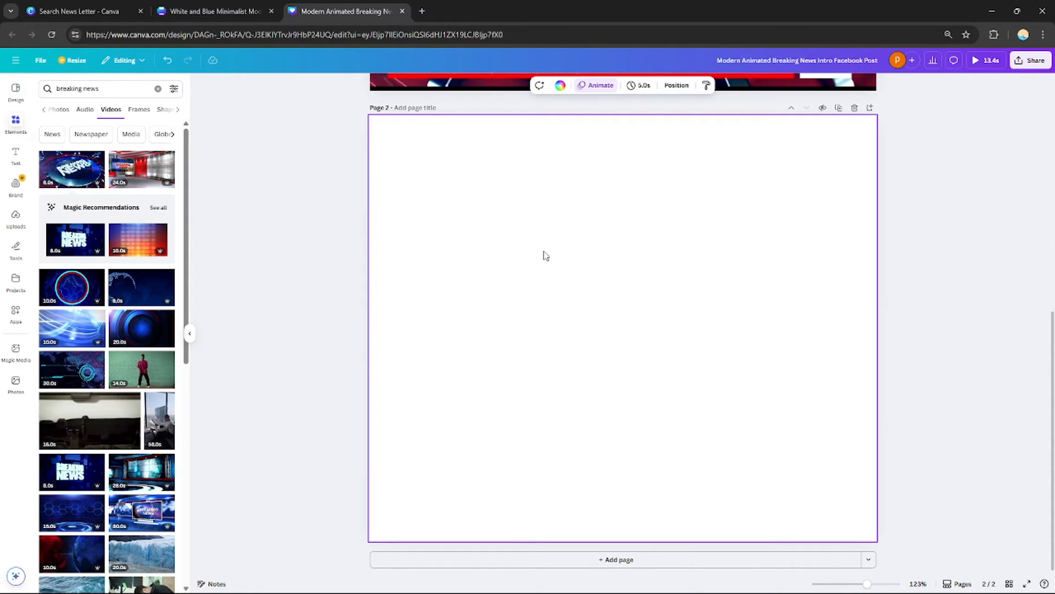
{"action": "left_click", "coordinate": [948, 277]}
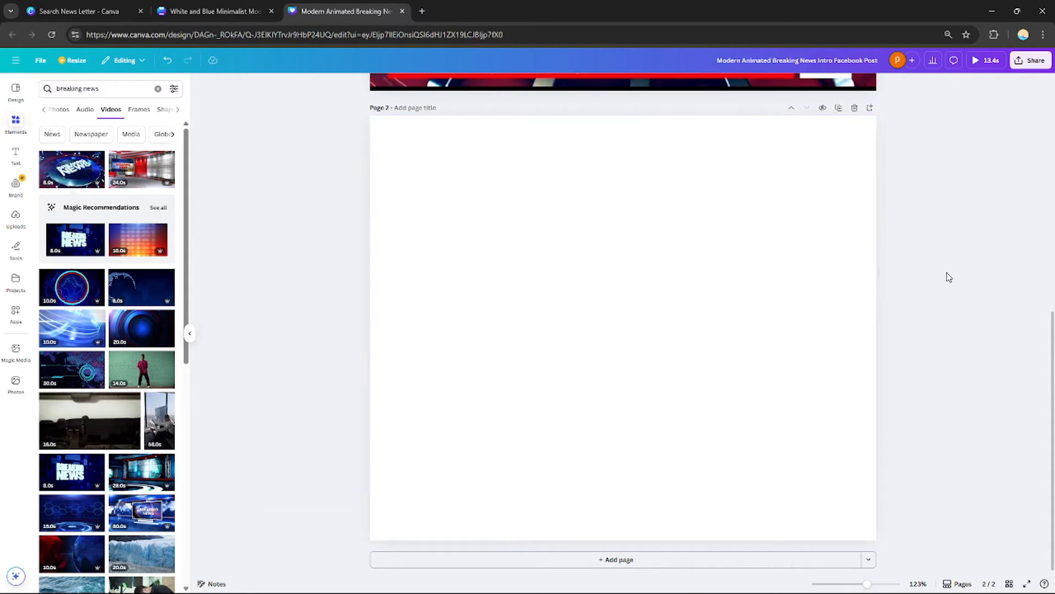
Paste the copied newsletter elements onto the second page, then center and enlarge the group to fill it
{"action": "key", "text": "ctrl+v"}
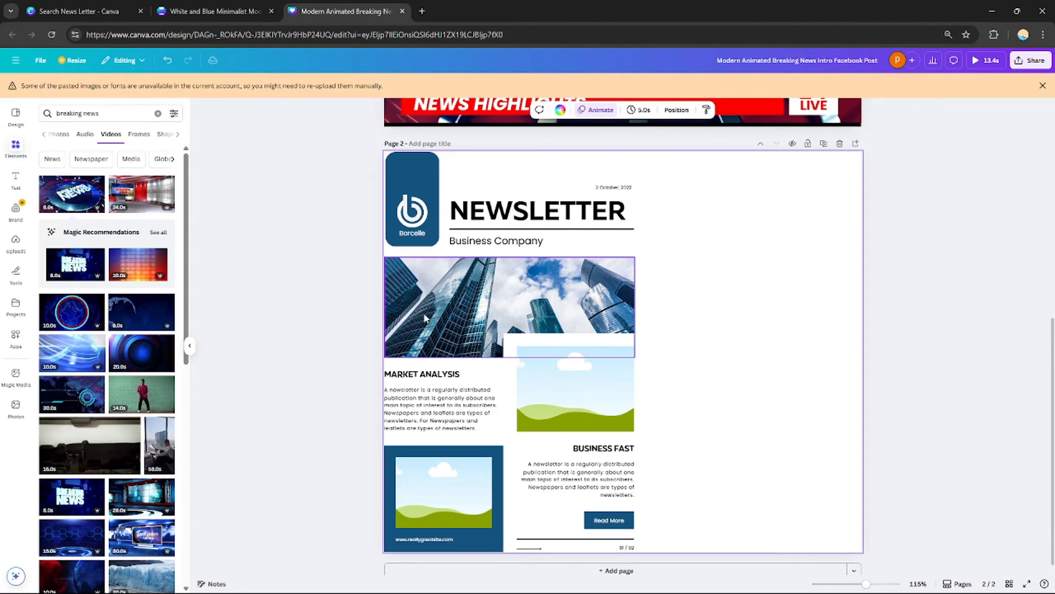
{"action": "left_click_drag", "start_coordinate": [675, 174], "coordinate": [330, 566]}
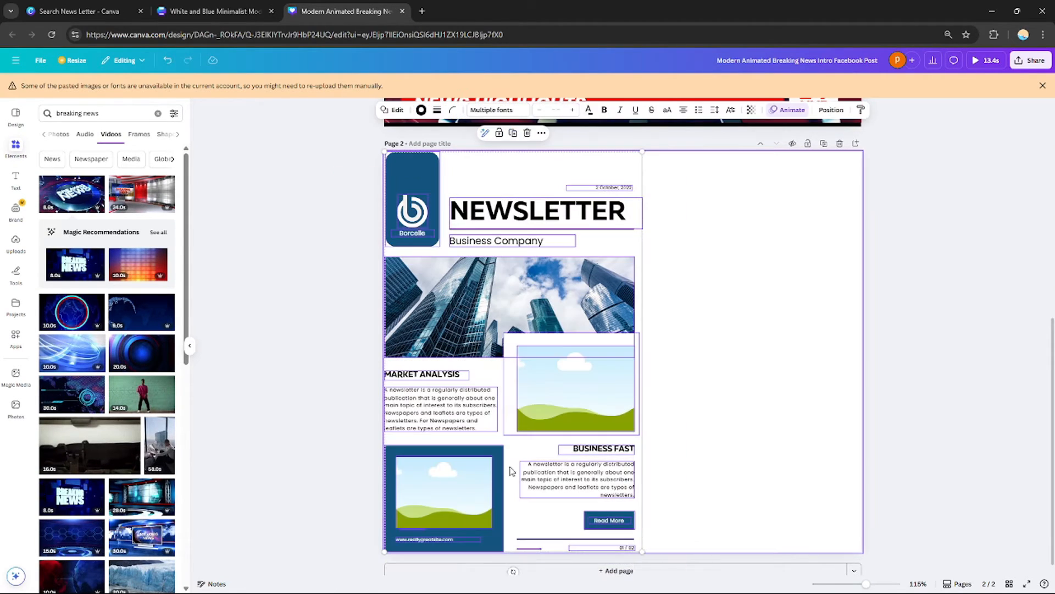
{"action": "left_click_drag", "start_coordinate": [506, 463], "coordinate": [600, 468]}
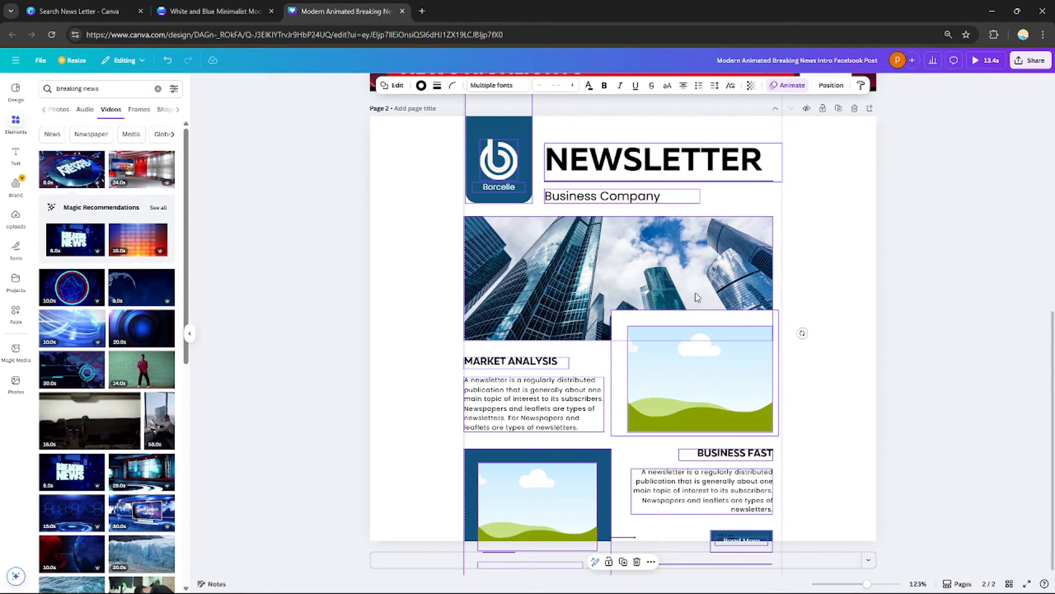
{"action": "left_click_drag", "start_coordinate": [691, 276], "coordinate": [692, 311]}
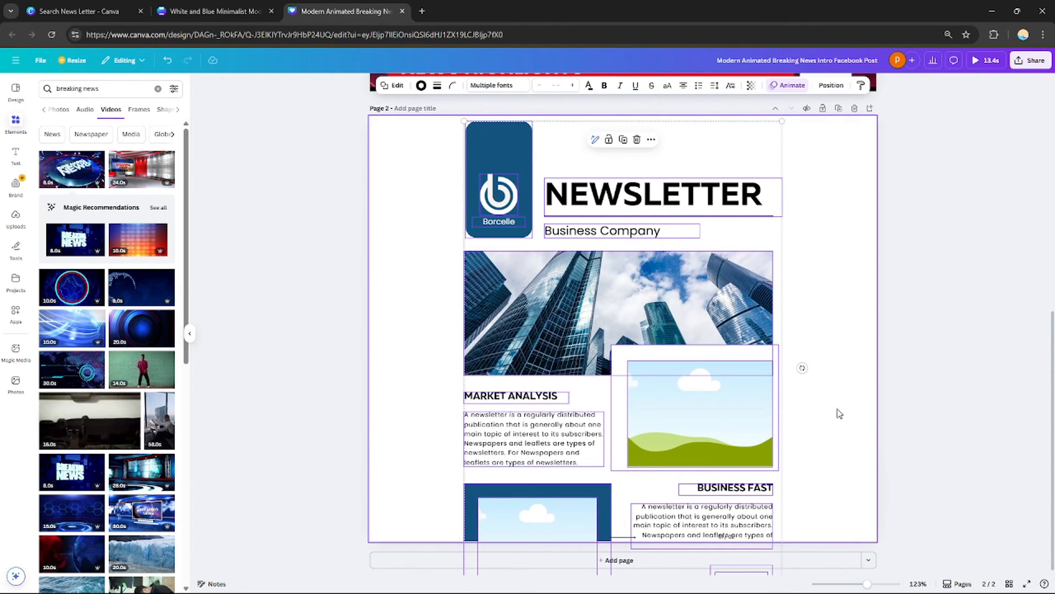
Move the blue logo panel to the second page's left edge
{"action": "left_click", "coordinate": [728, 246]}
{"action": "left_click_drag", "start_coordinate": [518, 148], "coordinate": [428, 145]}
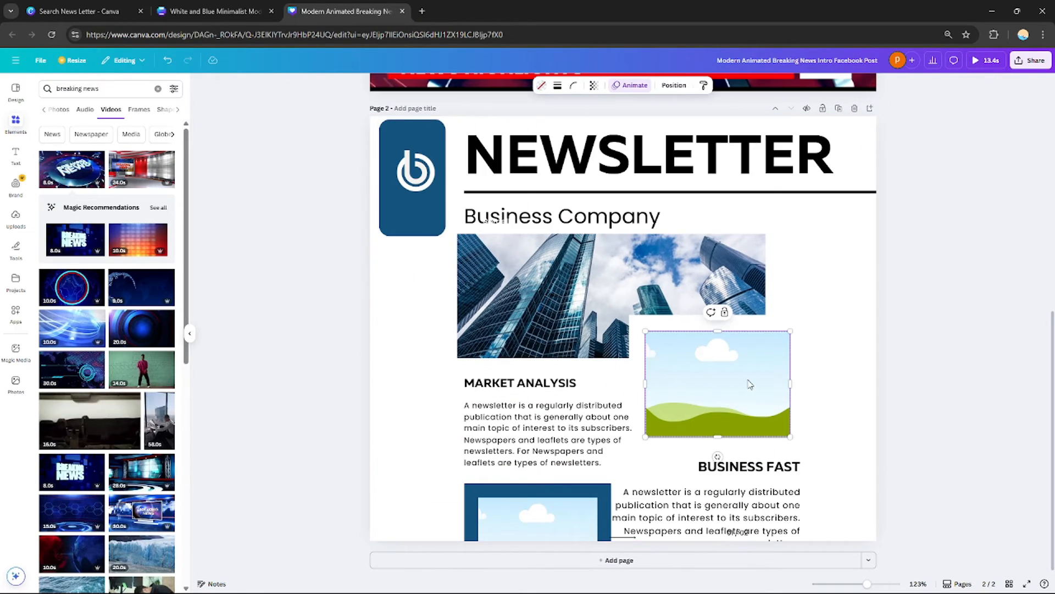
{"action": "left_click", "coordinate": [961, 366]}
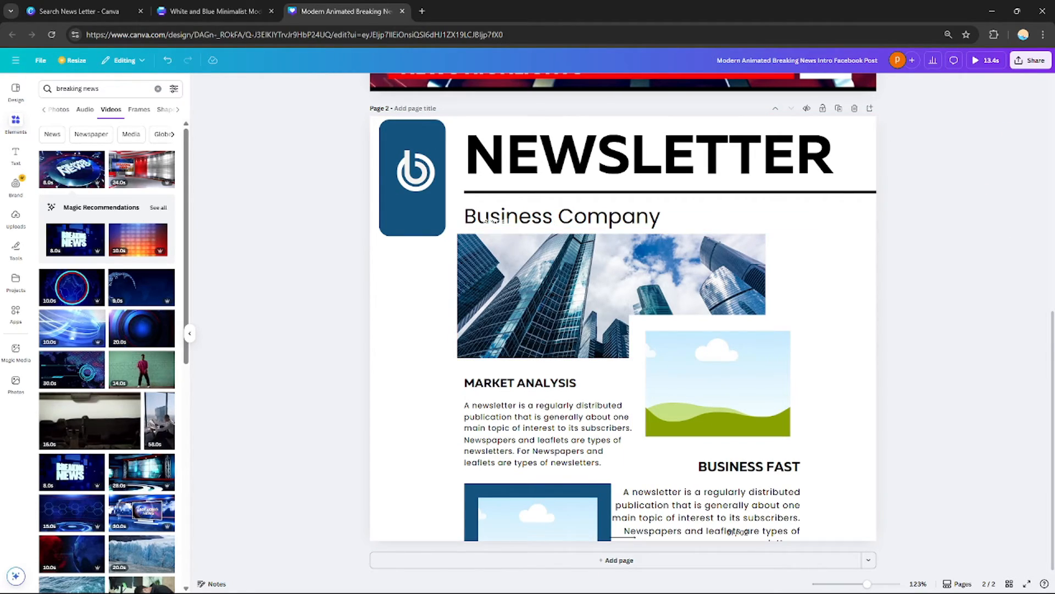
Delete the blue photo box at the bottom of the newsletter page and add a third blank page
{"action": "scroll", "coordinate": [493, 220], "scroll_direction": "up", "scroll_amount": 3}
{"action": "scroll", "coordinate": [494, 287], "scroll_direction": "down", "scroll_amount": 2}
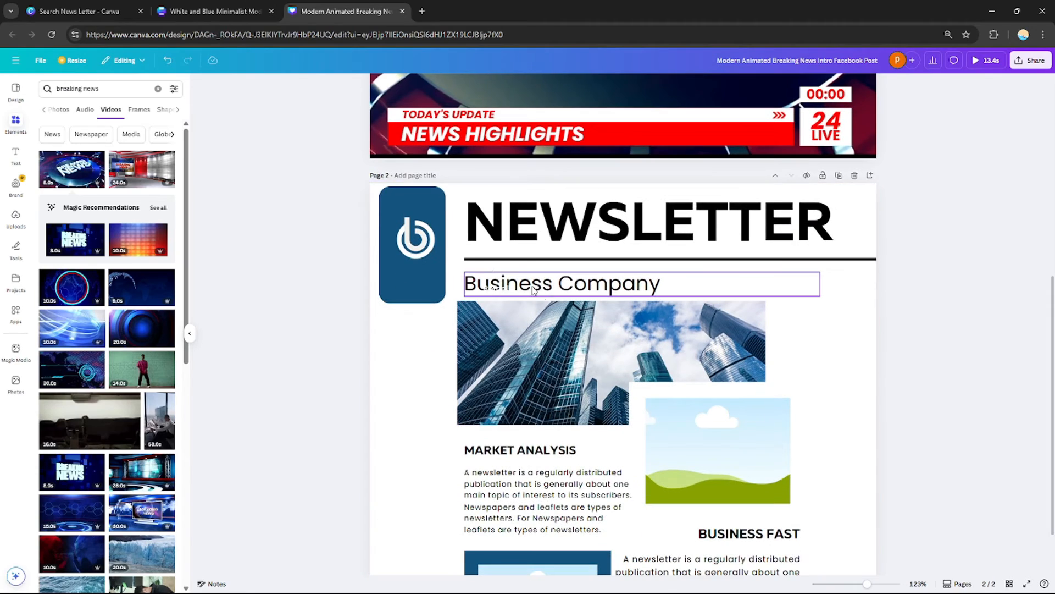
{"action": "scroll", "coordinate": [493, 287], "scroll_direction": "down", "scroll_amount": 2}
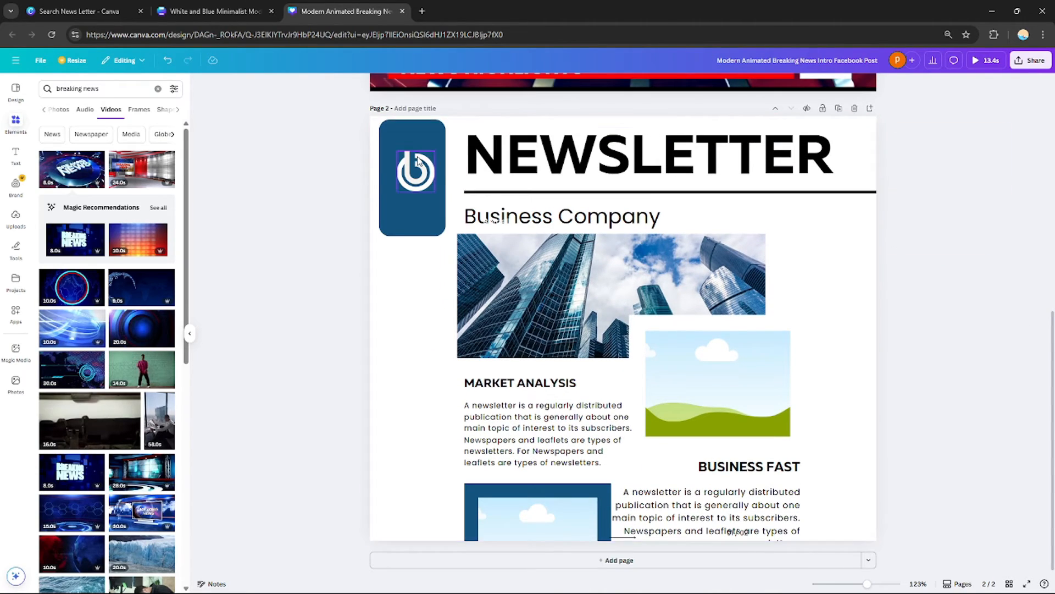
{"action": "left_click", "coordinate": [604, 520]}
{"action": "key", "text": "Delete"}
{"action": "left_click", "coordinate": [625, 559]}
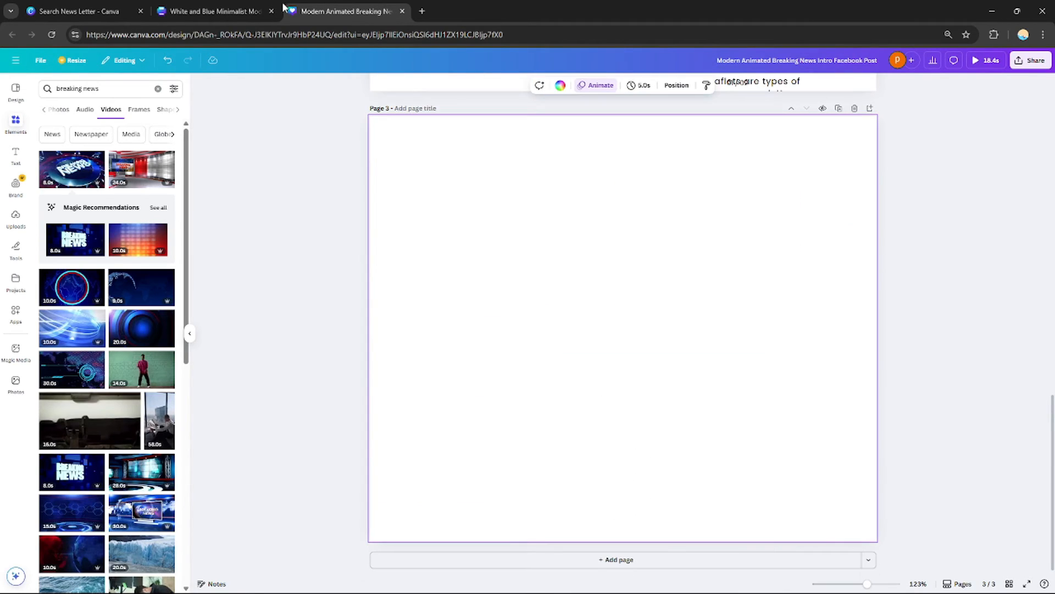
Review the newsletter template's second page in the other design tab, then return to the breaking news design
{"action": "left_click", "coordinate": [237, 12]}
{"action": "left_click_drag", "start_coordinate": [1052, 284], "coordinate": [1033, 479]}
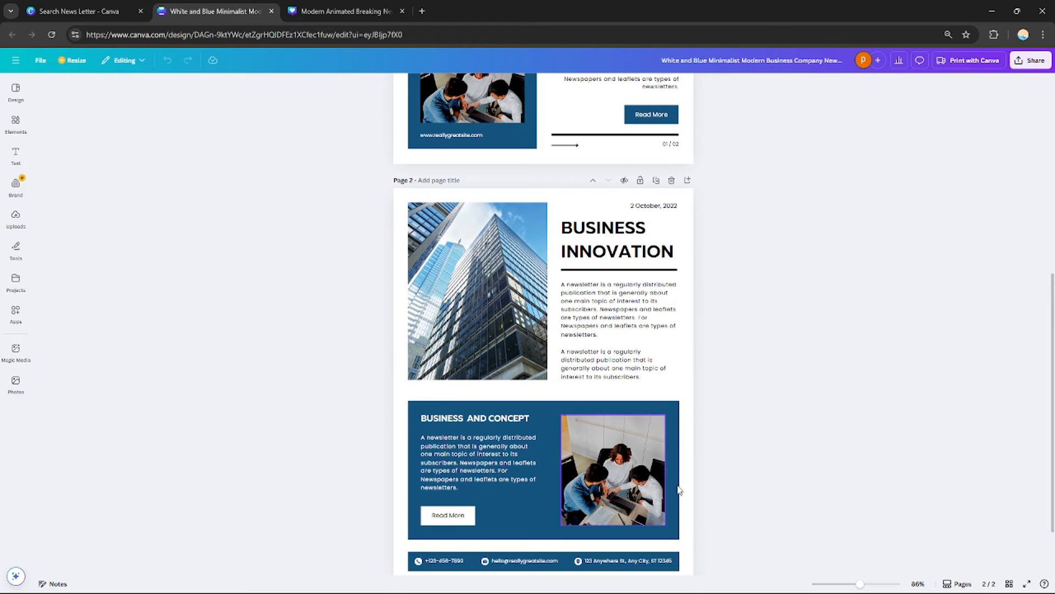
{"action": "left_click_drag", "start_coordinate": [1052, 378], "coordinate": [1051, 418]}
{"action": "left_click", "coordinate": [339, 11]}
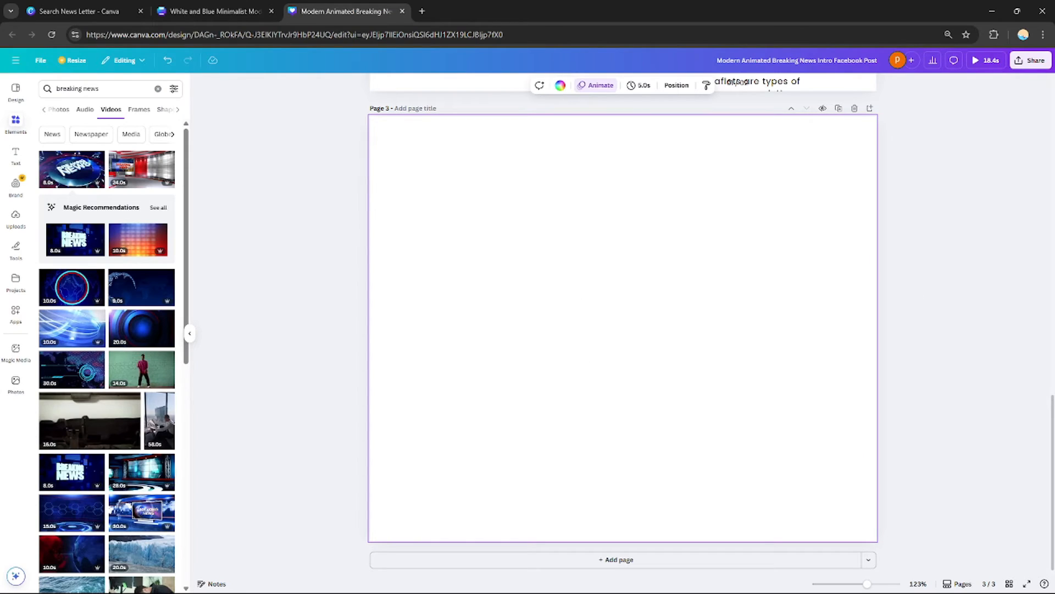
Nudge the Business Fast paragraph slightly up and to the right on the newsletter page
{"action": "scroll", "coordinate": [622, 307], "scroll_direction": "up", "scroll_amount": 8}
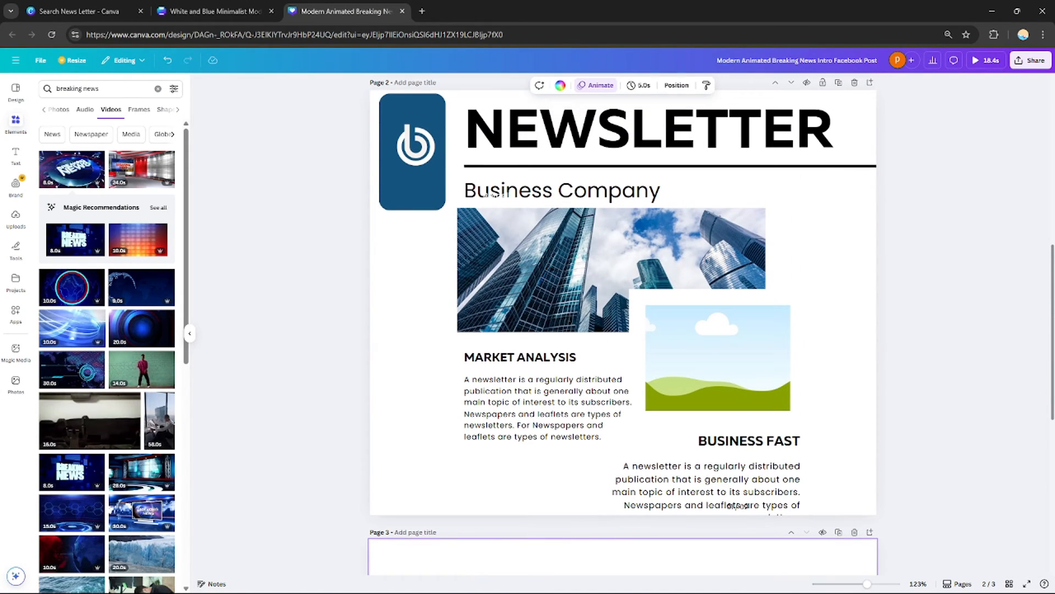
{"action": "left_click_drag", "start_coordinate": [1053, 312], "coordinate": [966, 299]}
{"action": "left_click", "coordinate": [649, 149]}
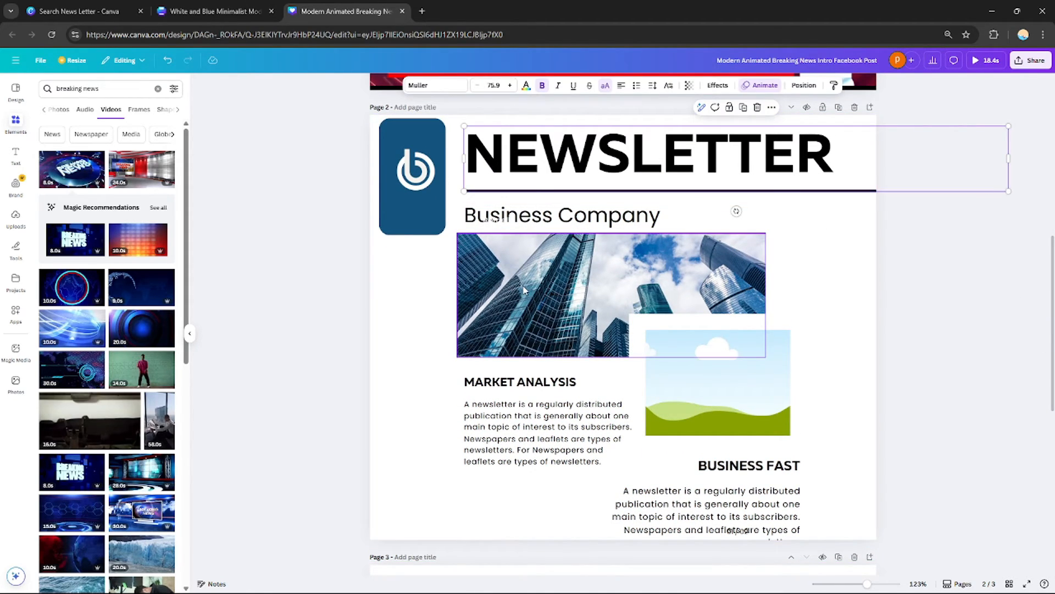
{"action": "scroll", "coordinate": [403, 130], "scroll_direction": "up", "scroll_amount": 5}
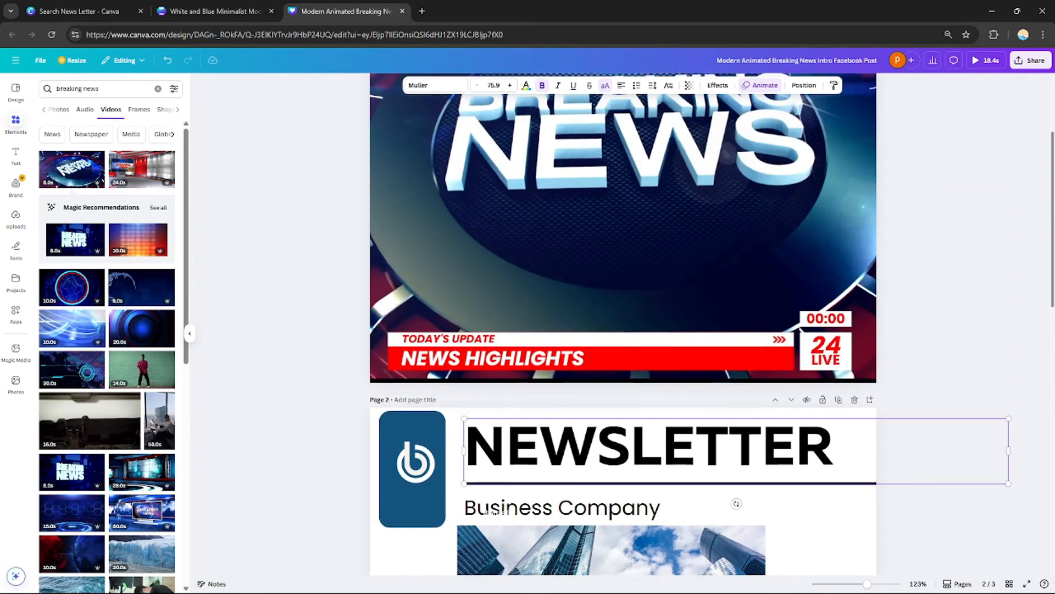
{"action": "scroll", "coordinate": [622, 325], "scroll_direction": "up", "scroll_amount": 3}
{"action": "scroll", "coordinate": [394, 106], "scroll_direction": "down", "scroll_amount": 8}
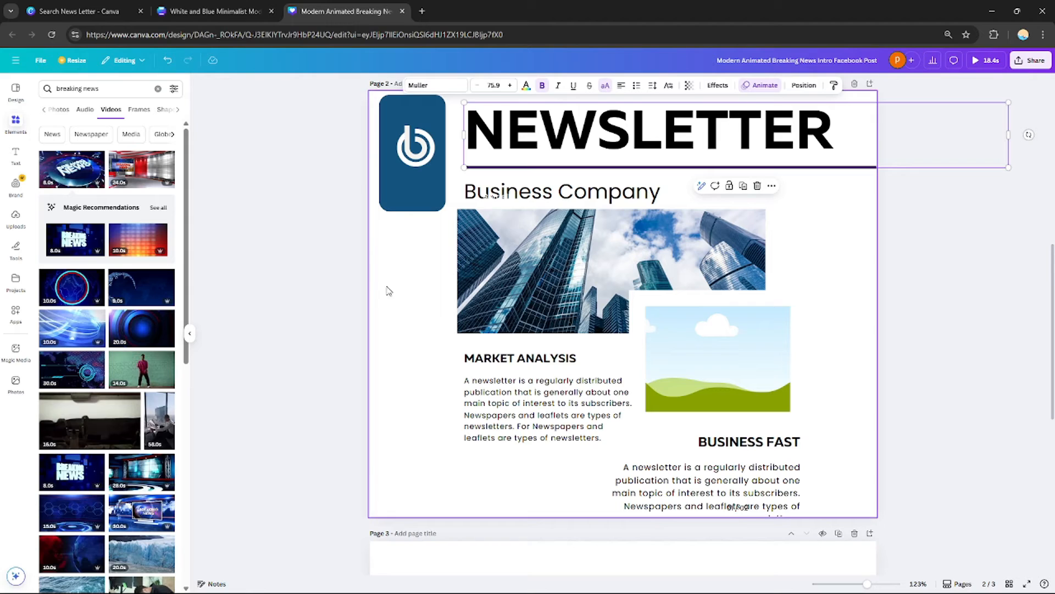
{"action": "left_click_drag", "start_coordinate": [774, 492], "coordinate": [781, 479]}
Scroll through the breaking news and newsletter pages to review the layout
{"action": "scroll", "coordinate": [624, 323], "scroll_direction": "up", "scroll_amount": 4}
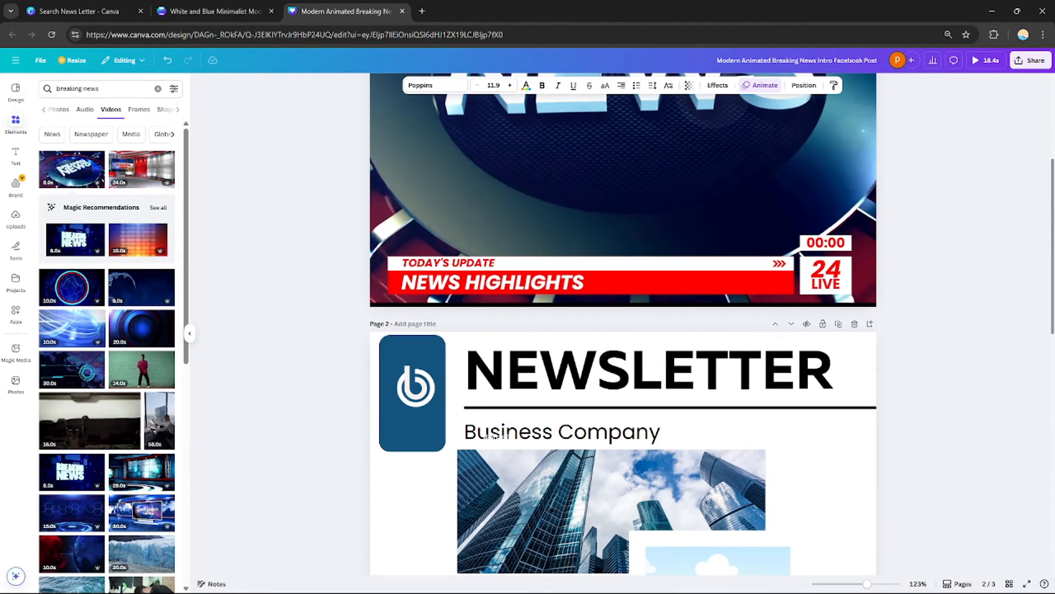
{"action": "scroll", "coordinate": [1020, 394], "scroll_direction": "down", "scroll_amount": 7}
{"action": "scroll", "coordinate": [1031, 315], "scroll_direction": "up", "scroll_amount": 6}
{"action": "scroll", "coordinate": [1022, 391], "scroll_direction": "down", "scroll_amount": 4}
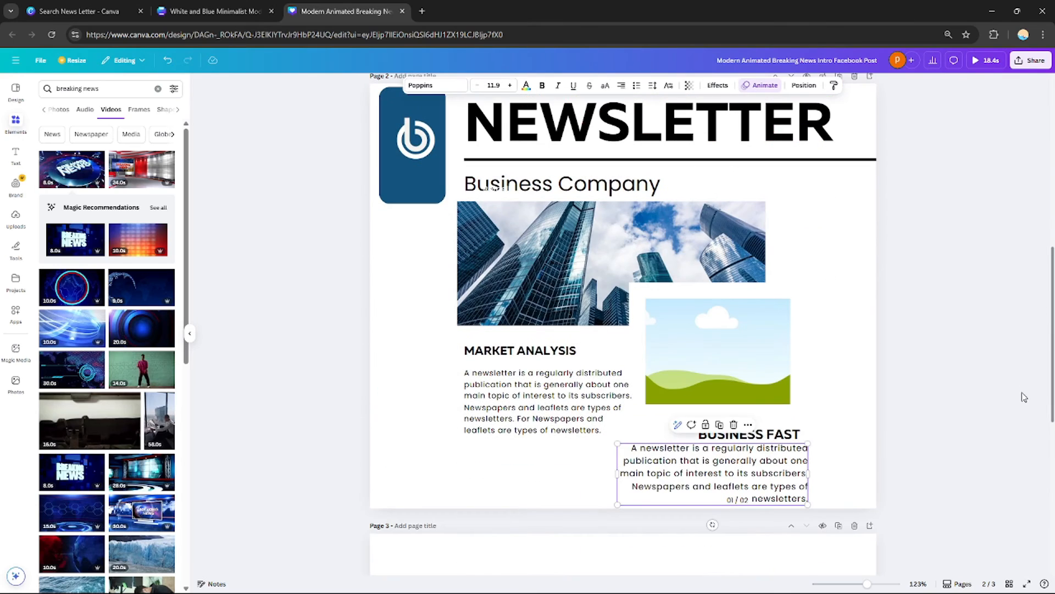
{"action": "scroll", "coordinate": [1025, 397], "scroll_direction": "up", "scroll_amount": 7}
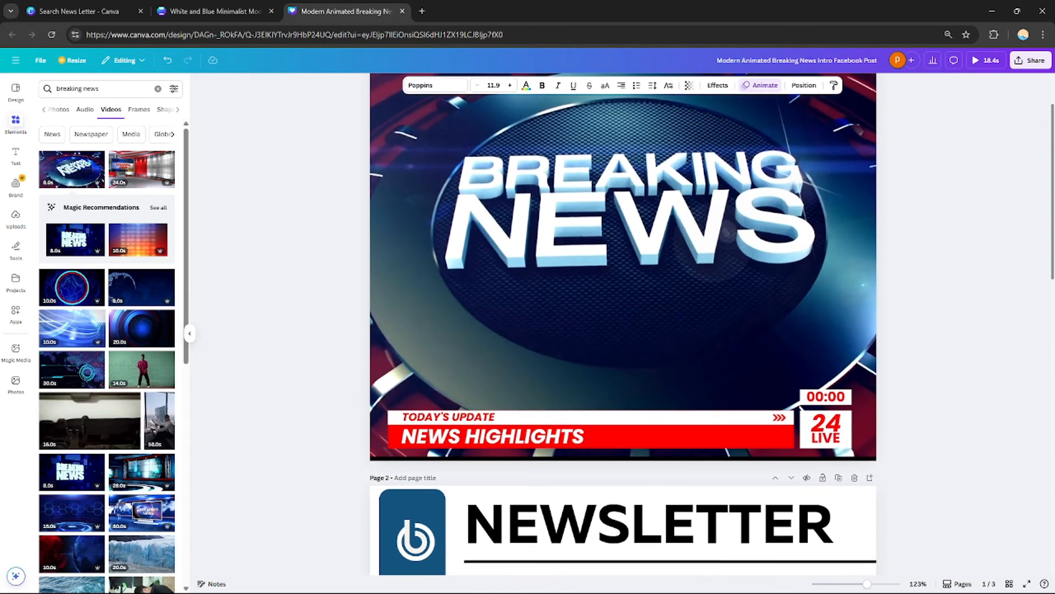
{"action": "scroll", "coordinate": [755, 237], "scroll_direction": "up", "scroll_amount": 1}
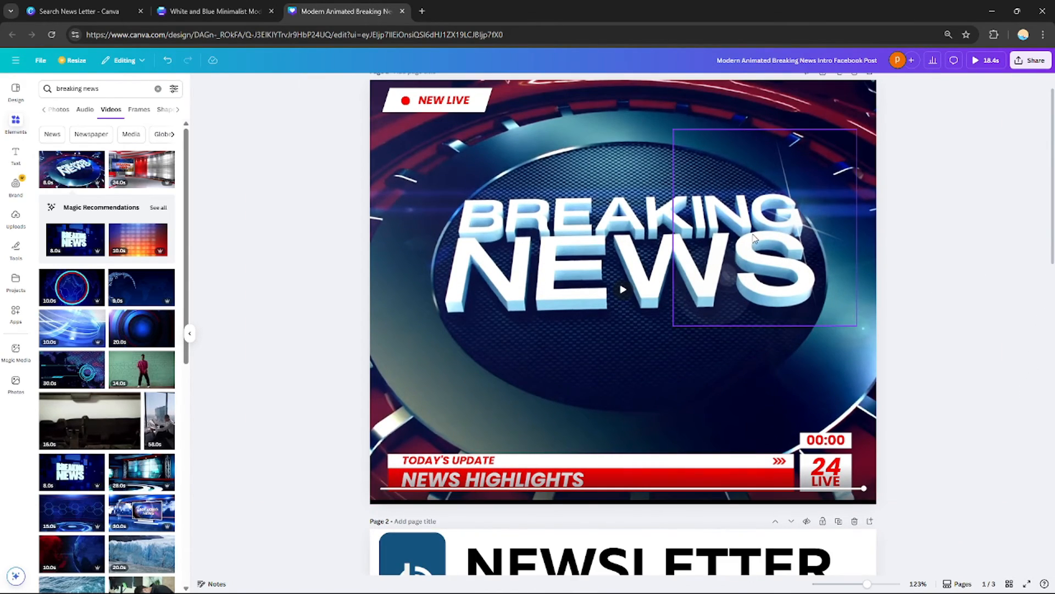
{"action": "scroll", "coordinate": [642, 177], "scroll_direction": "up", "scroll_amount": 1}
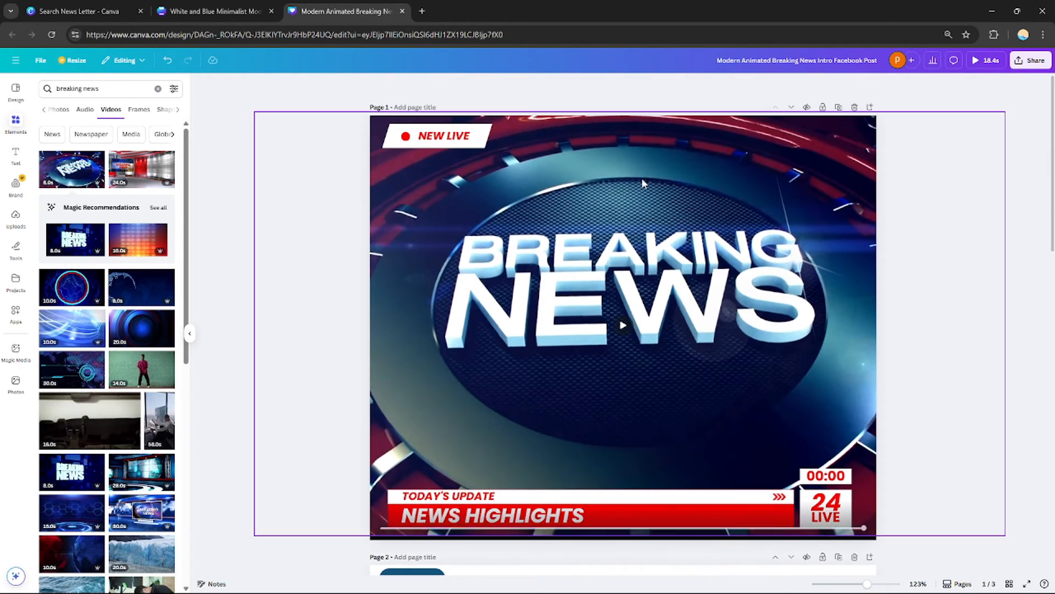
{"action": "scroll", "coordinate": [646, 174], "scroll_direction": "down", "scroll_amount": 3}
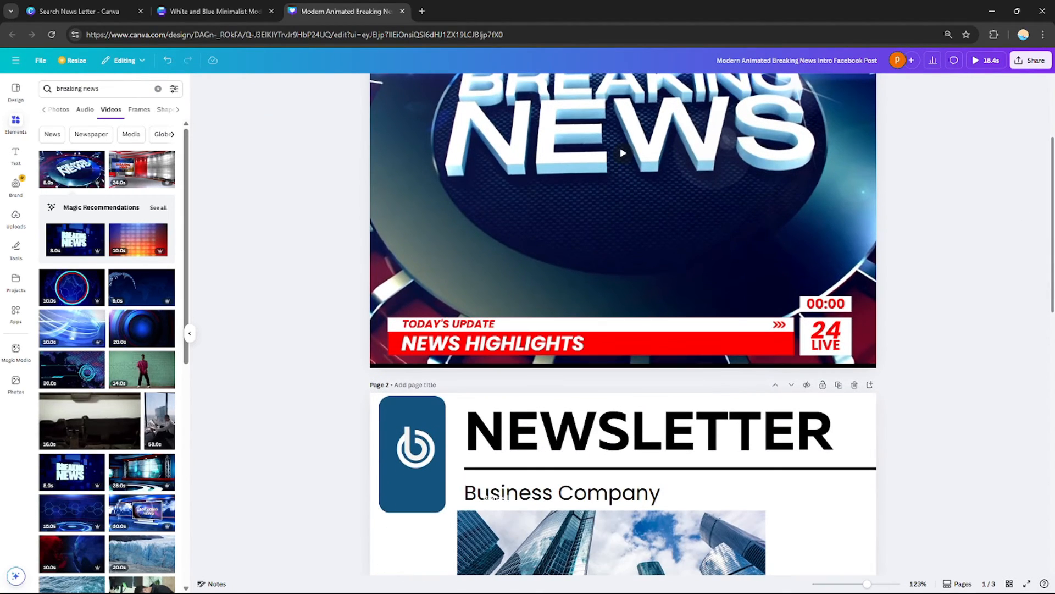
{"action": "scroll", "coordinate": [623, 325], "scroll_direction": "down", "scroll_amount": 4}
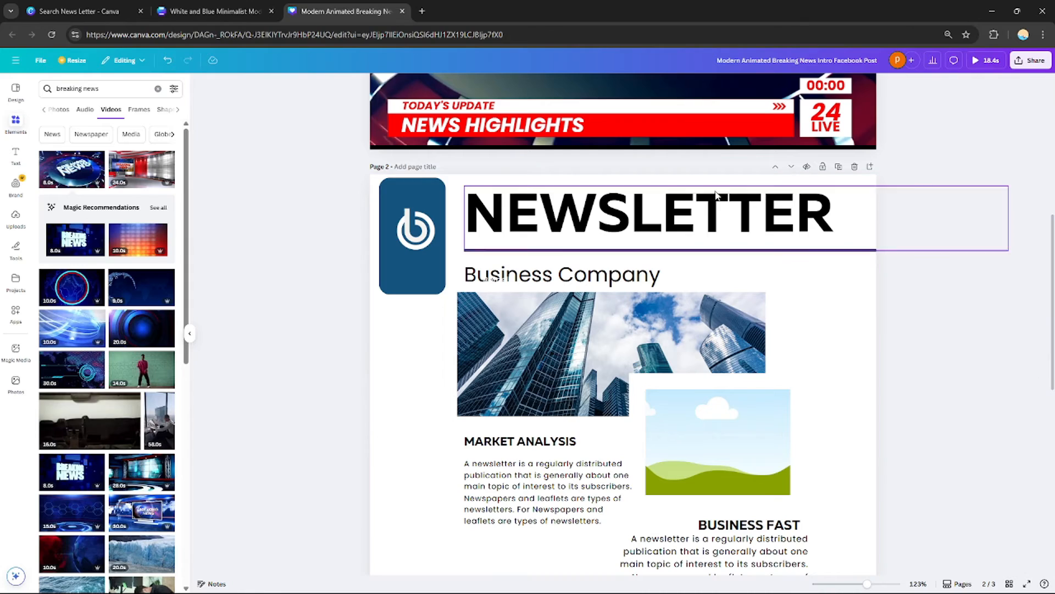
Search Google for a red and blue color palette, open the first palette image, and return to the design
{"action": "left_click", "coordinate": [422, 11]}
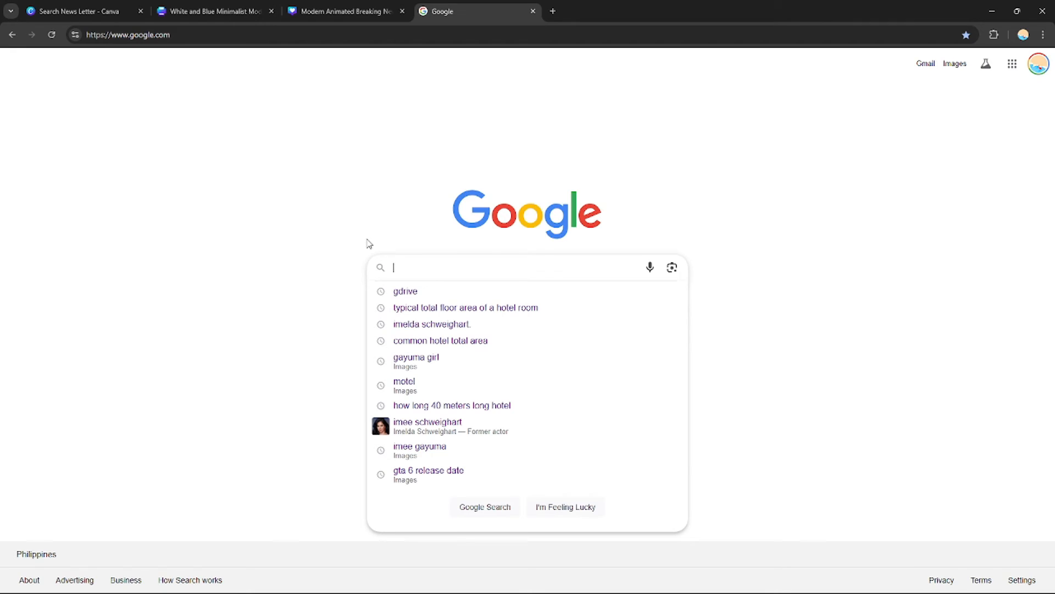
{"action": "type", "text": "re"}
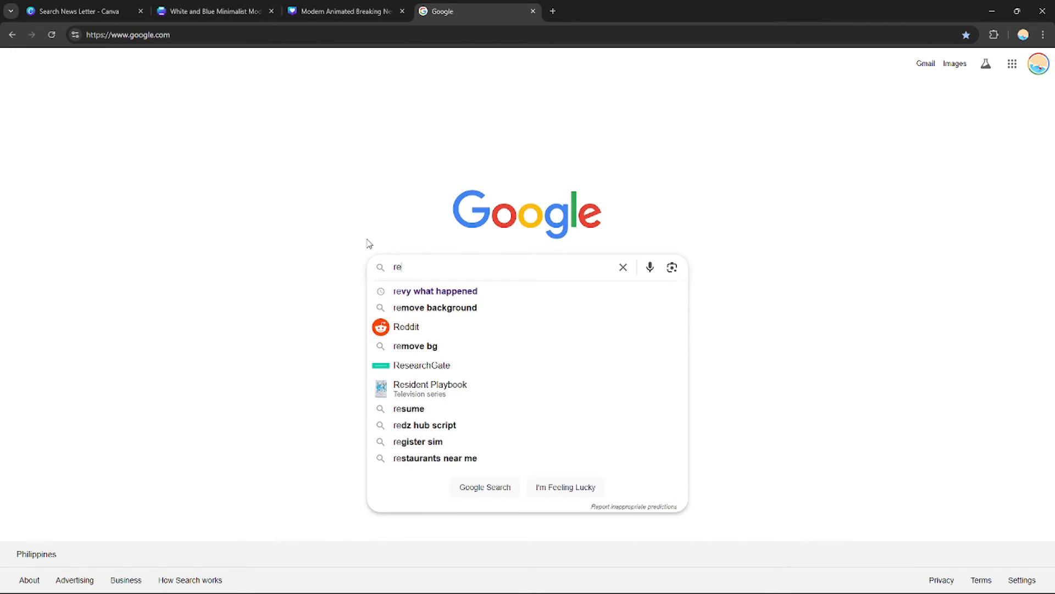
{"action": "type", "text": "d and blue color"}
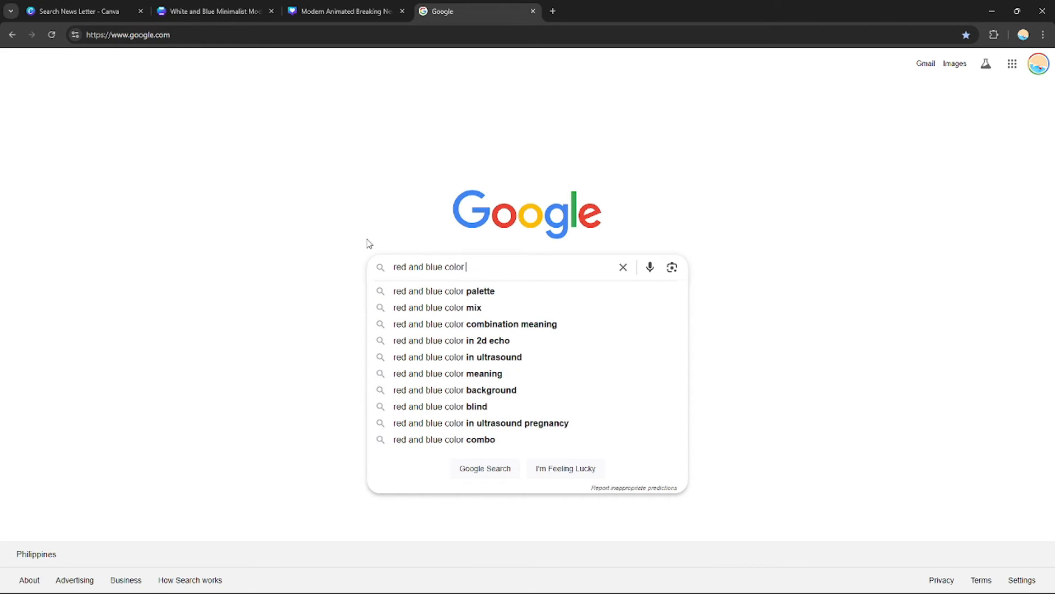
{"action": "left_click", "coordinate": [444, 290]}
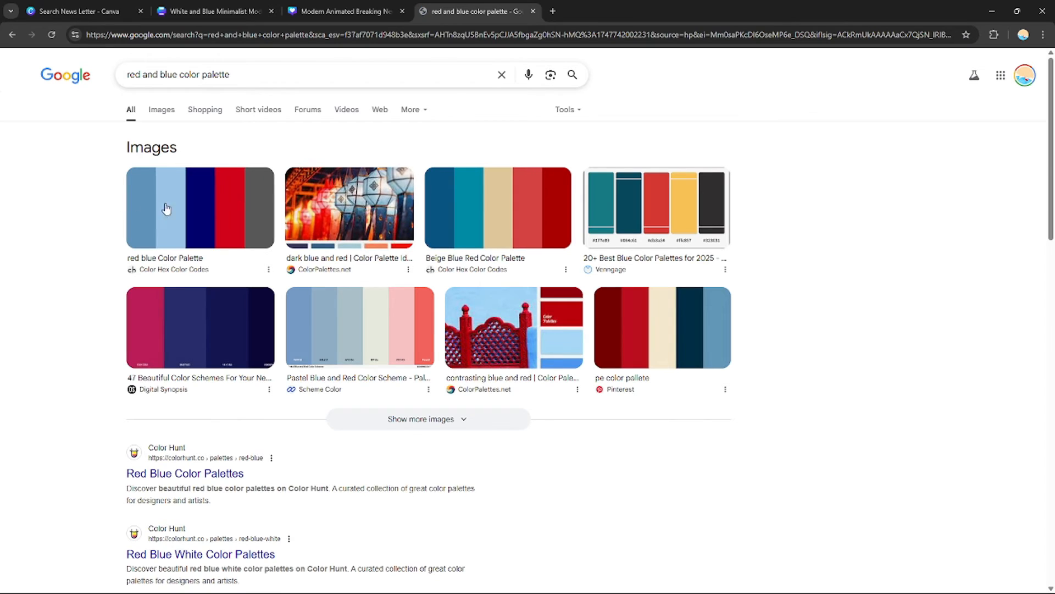
{"action": "left_click", "coordinate": [236, 207]}
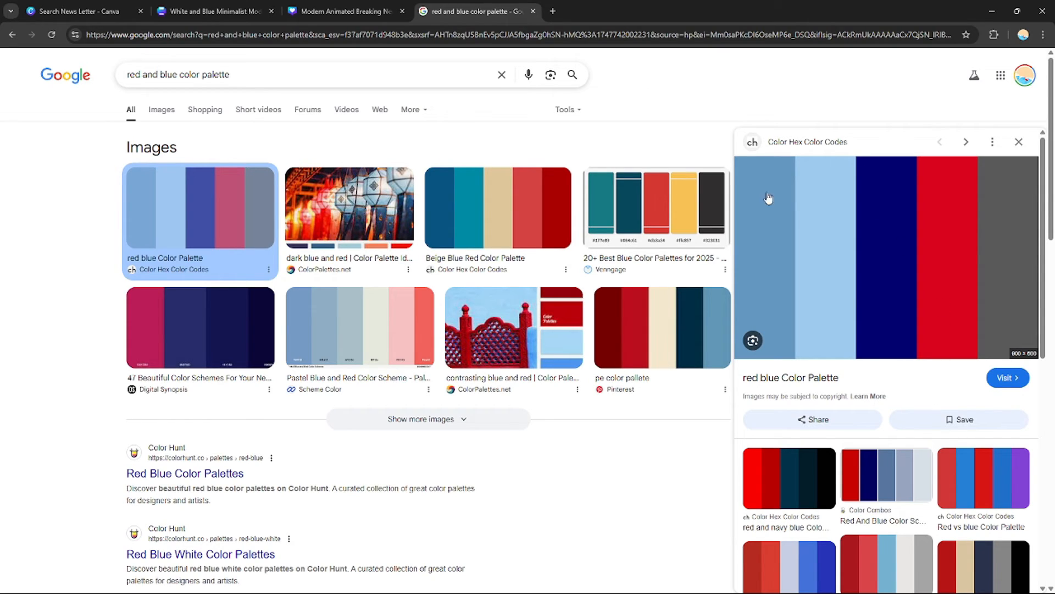
{"action": "left_click", "coordinate": [345, 11]}
{"action": "scroll", "coordinate": [493, 207], "scroll_direction": "down", "scroll_amount": 2}
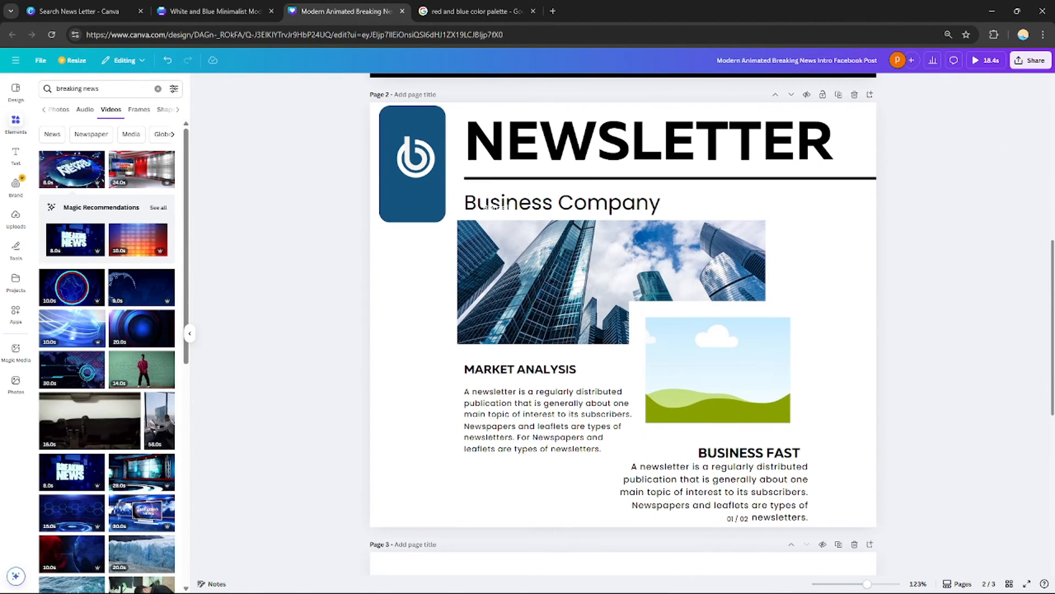
Paste the red and blue palette image onto the newsletter page and apply its colors to the page
{"action": "left_click", "coordinate": [824, 225]}
{"action": "key", "text": "ctrl+v"}
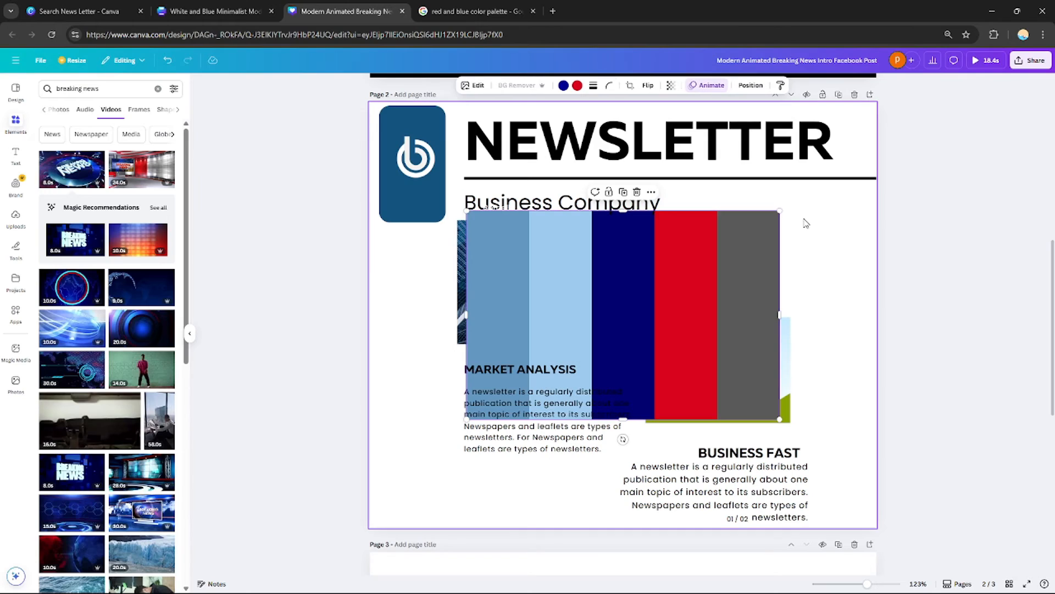
{"action": "right_click", "coordinate": [678, 258]}
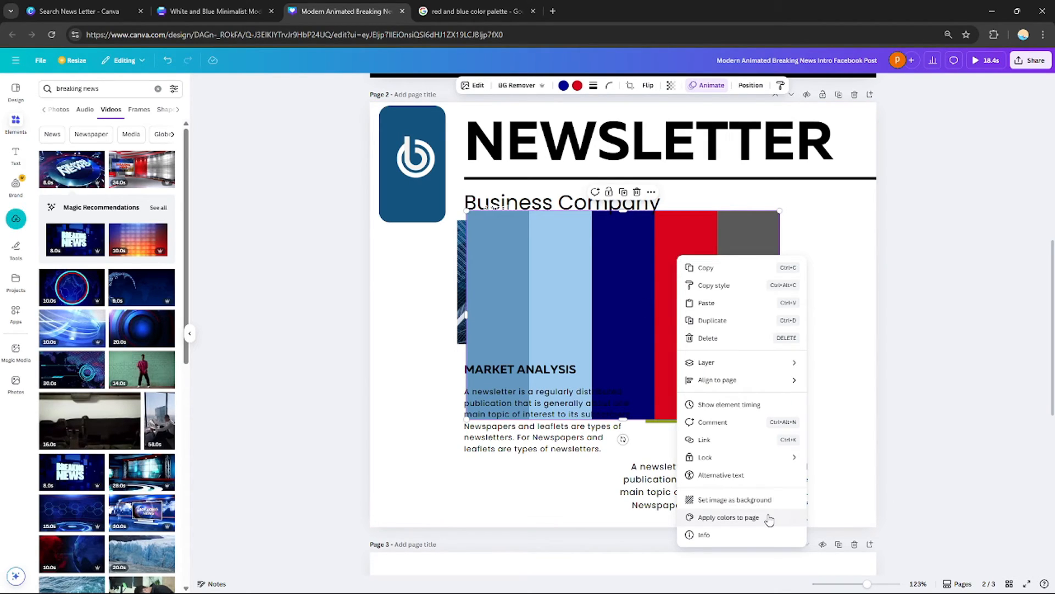
{"action": "left_click", "coordinate": [728, 518]}
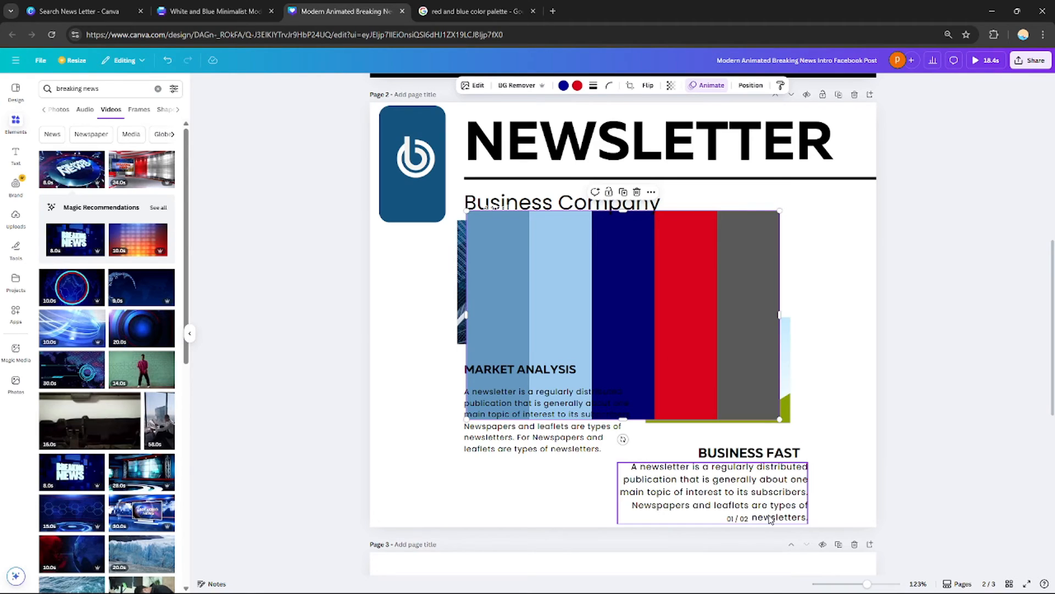
Move the palette image up and to the right over the newsletter page, undoing the last extra move
{"action": "left_click_drag", "start_coordinate": [737, 261], "coordinate": [847, 288]}
{"action": "scroll", "coordinate": [847, 288], "scroll_direction": "up", "scroll_amount": 4}
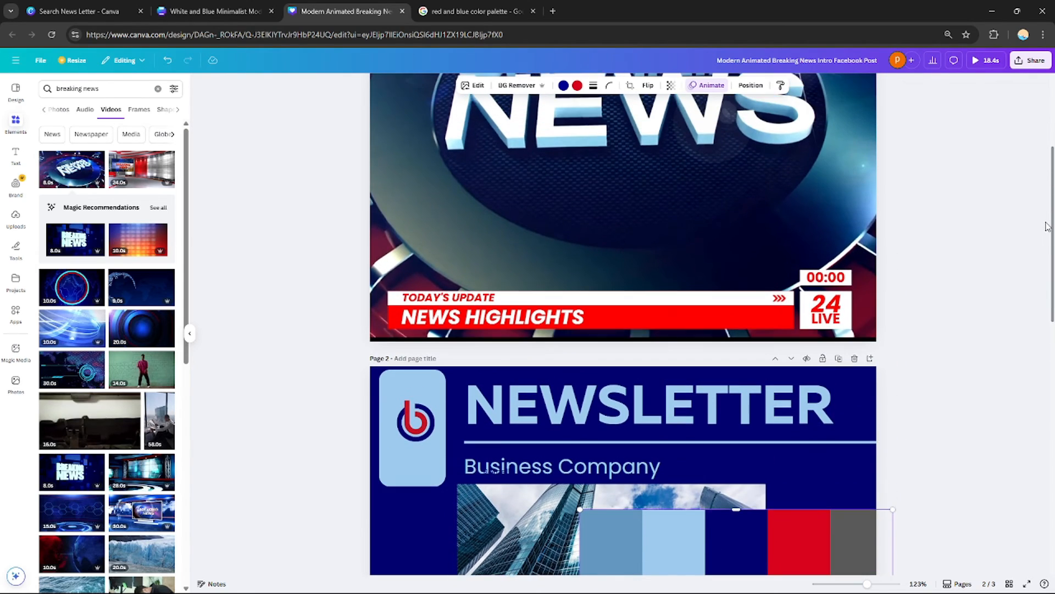
{"action": "scroll", "coordinate": [753, 311], "scroll_direction": "down", "scroll_amount": 5}
{"action": "left_click_drag", "start_coordinate": [753, 311], "coordinate": [734, 195]}
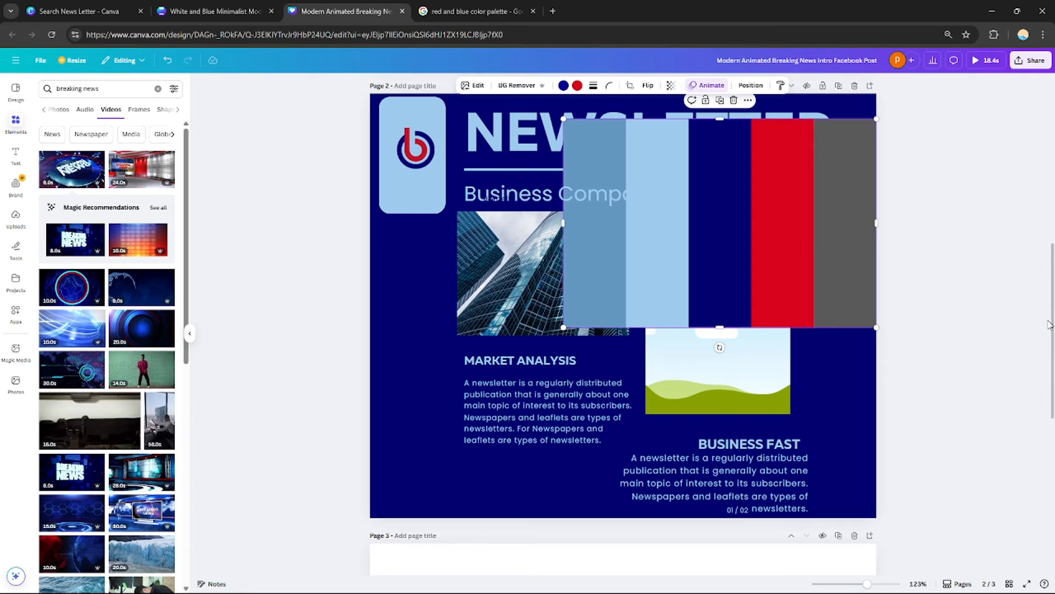
{"action": "scroll", "coordinate": [836, 323], "scroll_direction": "up", "scroll_amount": 3}
{"action": "scroll", "coordinate": [836, 322], "scroll_direction": "down", "scroll_amount": 3}
{"action": "left_click_drag", "start_coordinate": [837, 323], "coordinate": [745, 294]}
{"action": "key", "text": "ctrl+z"}
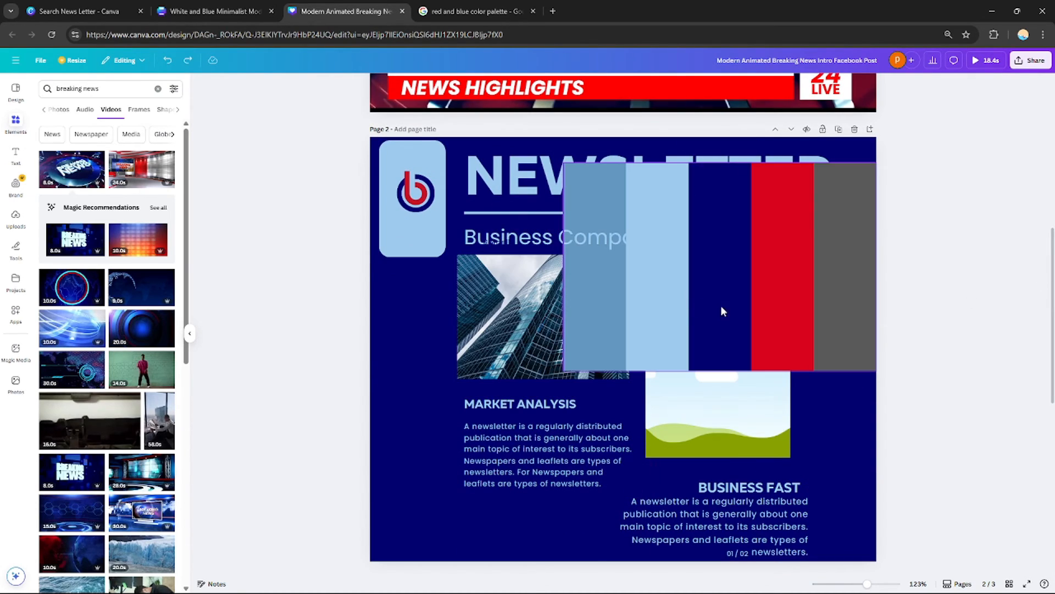
Reapply the palette image's colors to the newsletter page several times, then remove the palette image from the page
{"action": "right_click", "coordinate": [803, 294]}
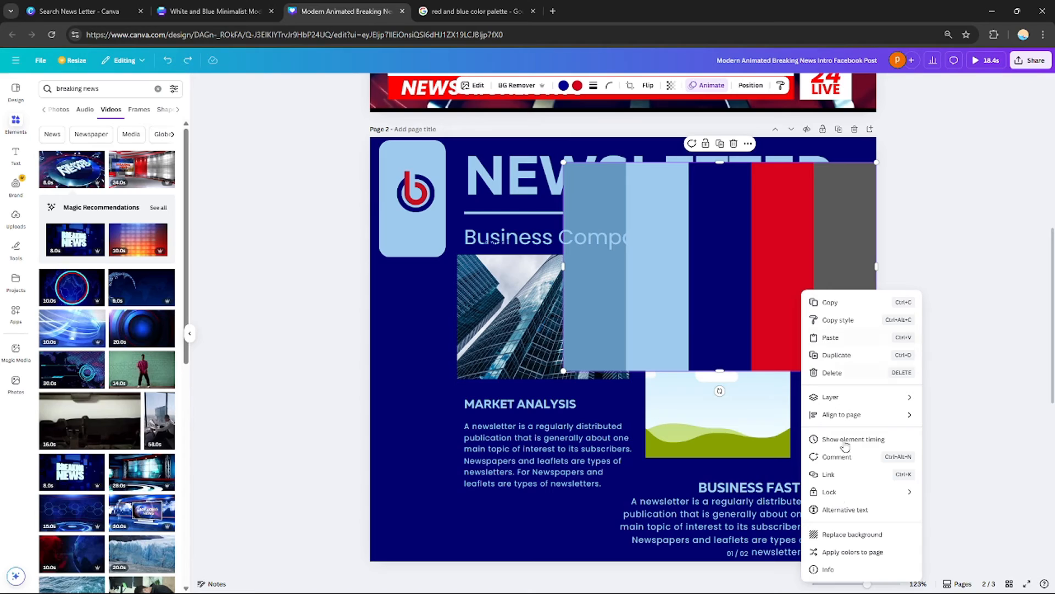
{"action": "left_click", "coordinate": [860, 550]}
{"action": "right_click", "coordinate": [820, 277]}
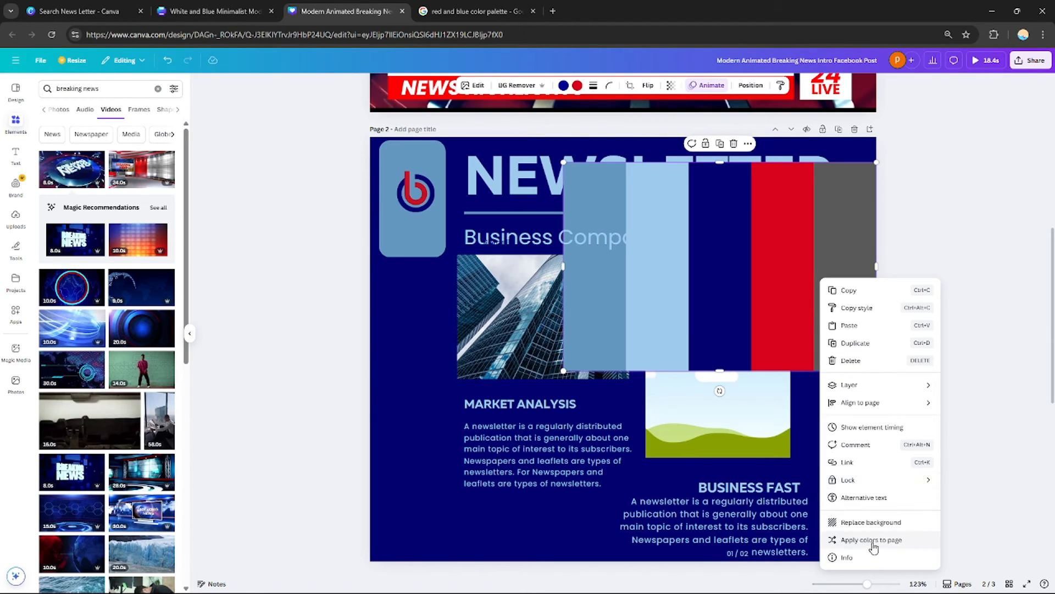
{"action": "left_click", "coordinate": [874, 542]}
{"action": "right_click", "coordinate": [819, 308]}
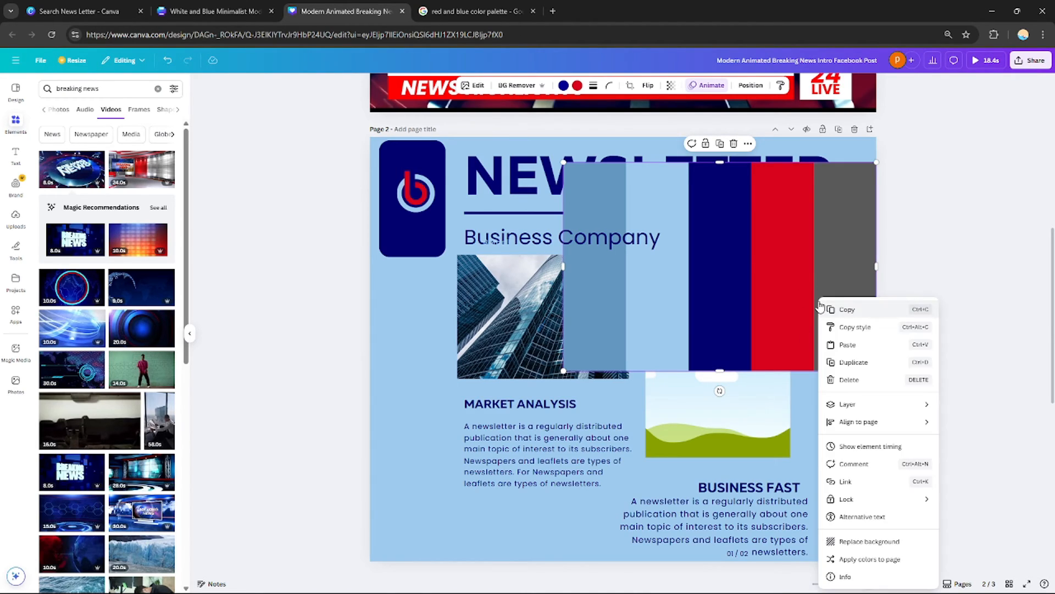
{"action": "left_click", "coordinate": [878, 557]}
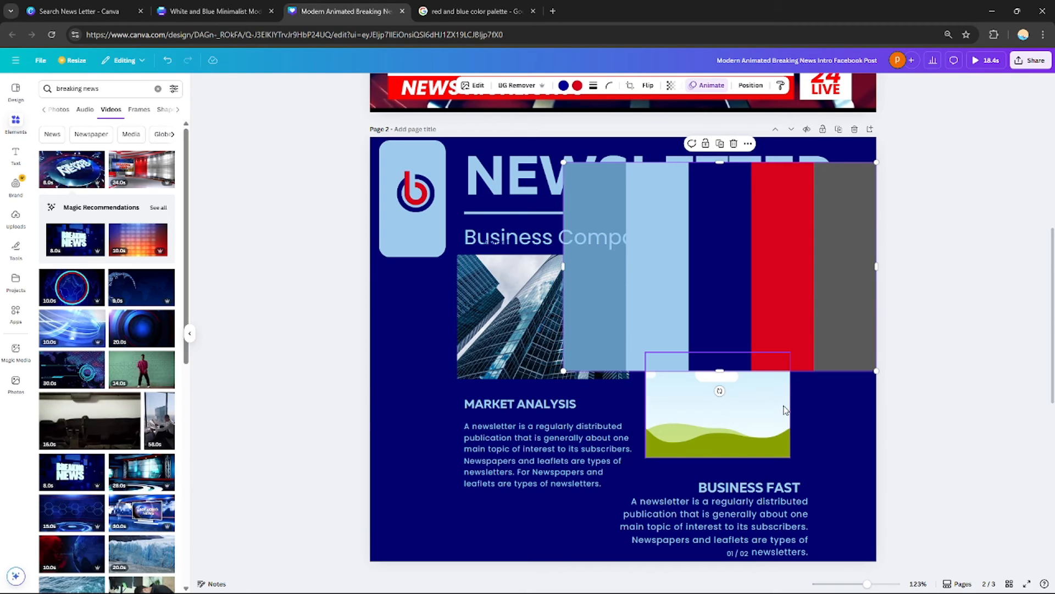
{"action": "right_click", "coordinate": [822, 308]}
{"action": "left_click", "coordinate": [801, 276]}
{"action": "left_click_drag", "start_coordinate": [800, 274], "coordinate": [779, 456]}
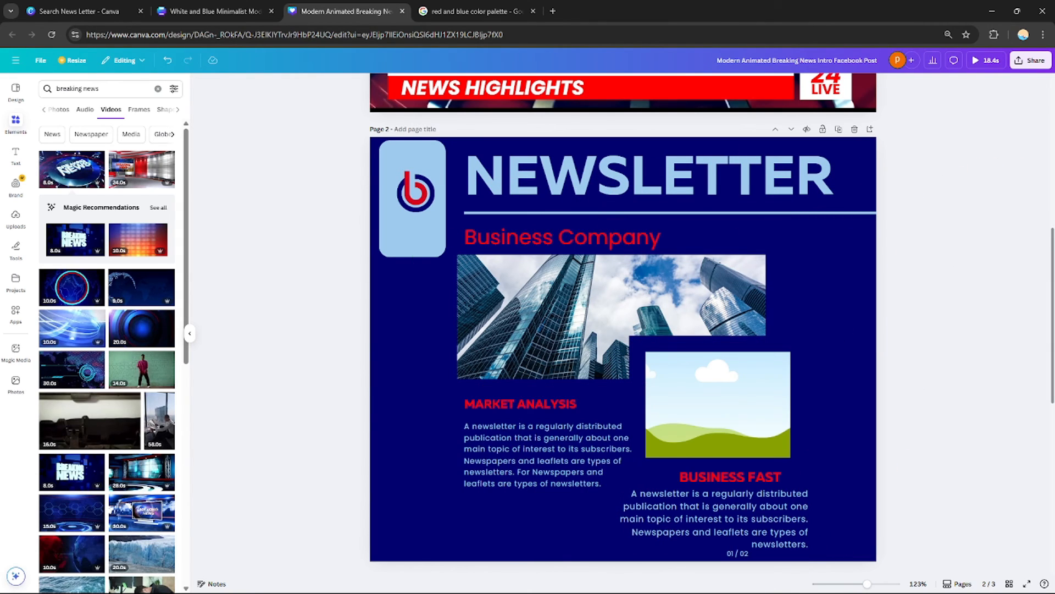
Give the newsletter page the Block page animation, set to animate on enter
{"action": "scroll", "coordinate": [623, 325], "scroll_direction": "up", "scroll_amount": 3}
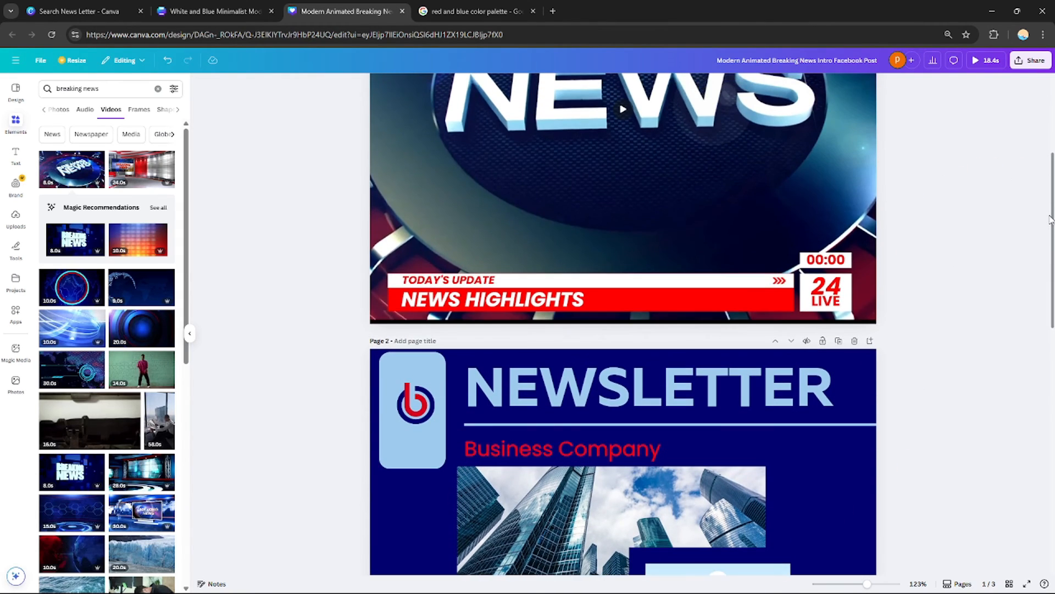
{"action": "scroll", "coordinate": [622, 324], "scroll_direction": "down", "scroll_amount": 5}
{"action": "scroll", "coordinate": [623, 324], "scroll_direction": "up", "scroll_amount": 2}
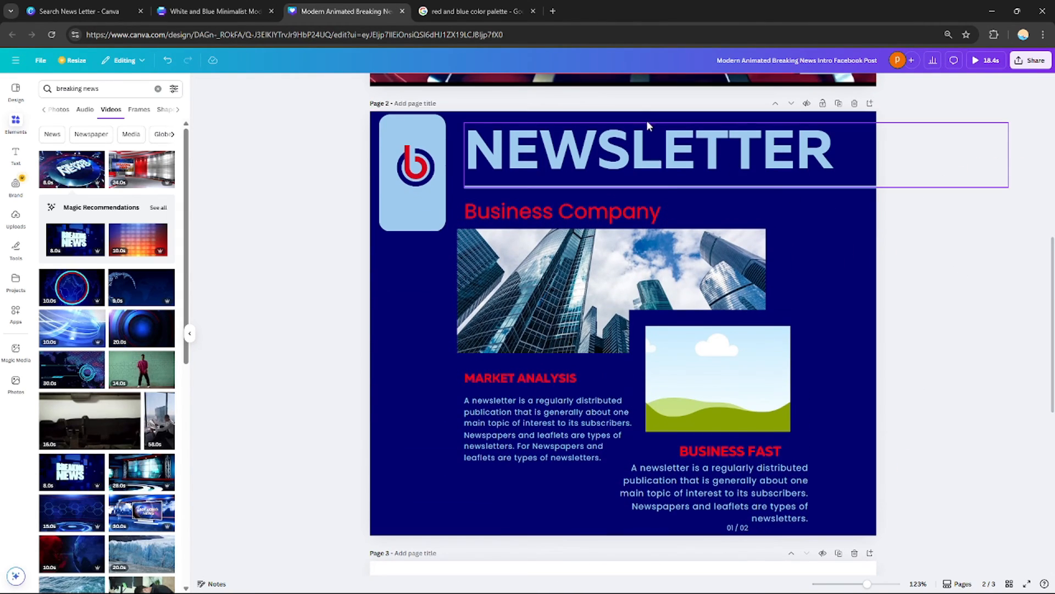
{"action": "left_click", "coordinate": [819, 288]}
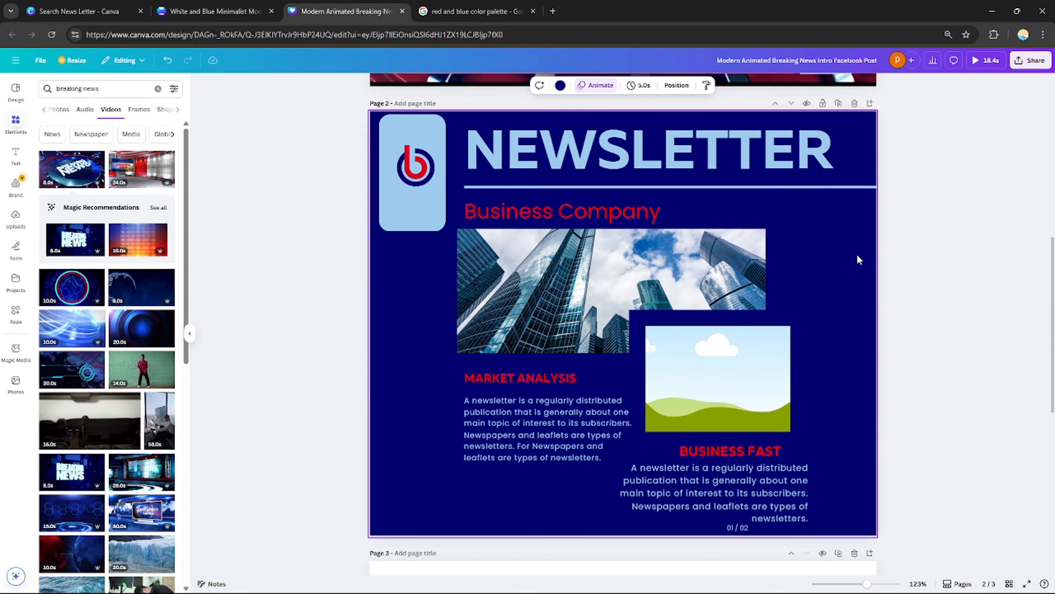
{"action": "left_click", "coordinate": [596, 85]}
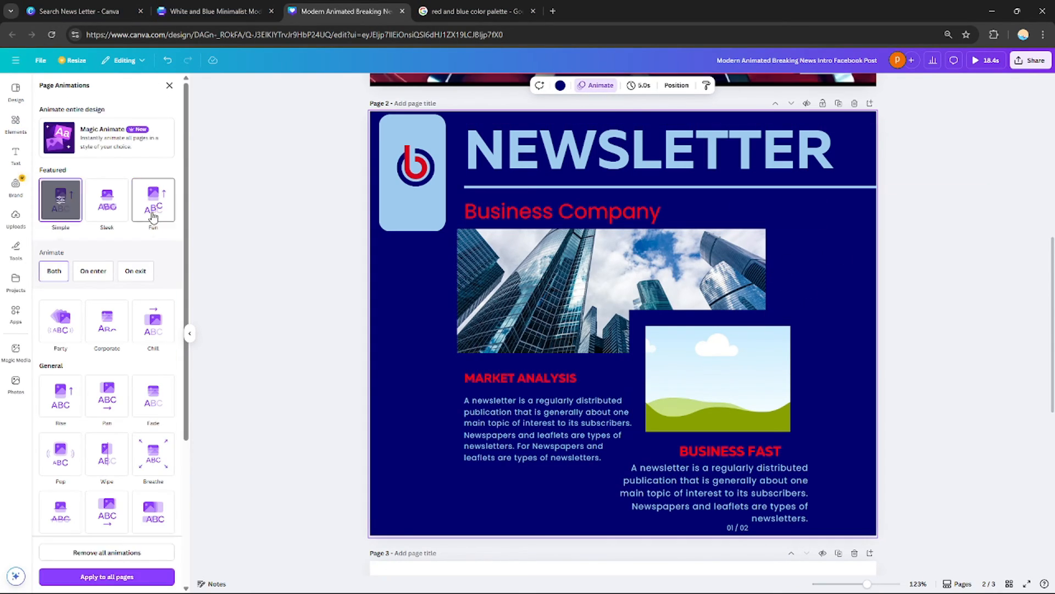
{"action": "left_click", "coordinate": [153, 214]}
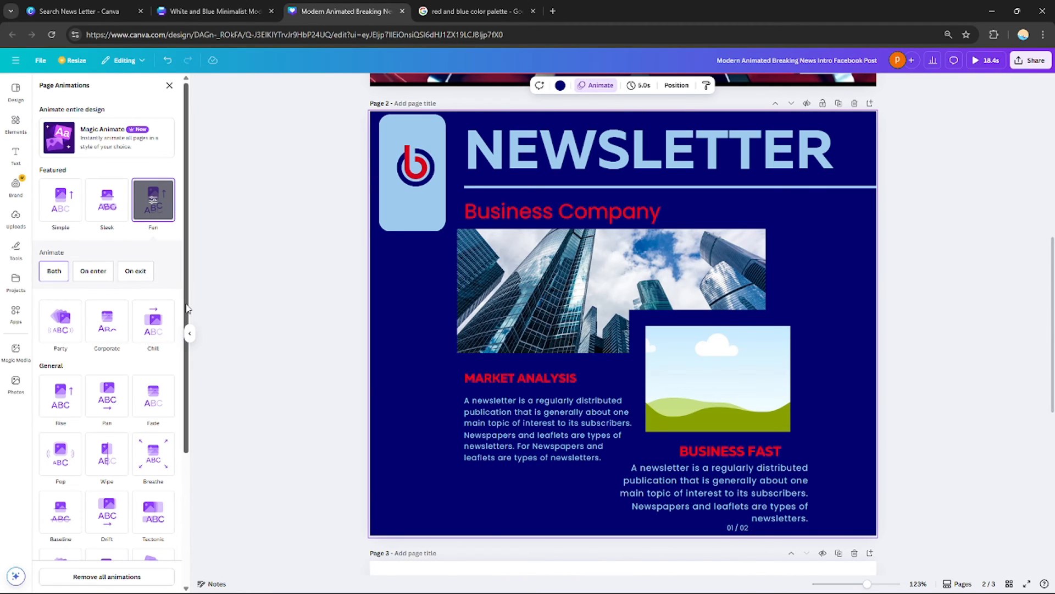
{"action": "scroll", "coordinate": [184, 335], "scroll_direction": "down", "scroll_amount": 1}
{"action": "scroll", "coordinate": [185, 338], "scroll_direction": "down", "scroll_amount": 3}
{"action": "left_click", "coordinate": [111, 465]}
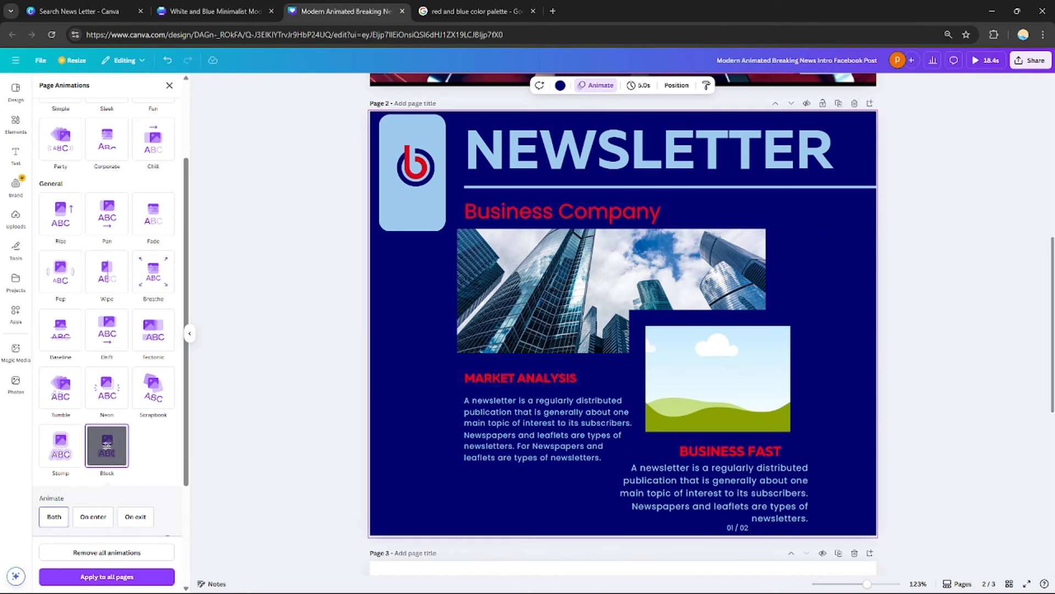
{"action": "left_click_drag", "start_coordinate": [1053, 331], "coordinate": [1017, 353]}
{"action": "left_click", "coordinate": [854, 489]}
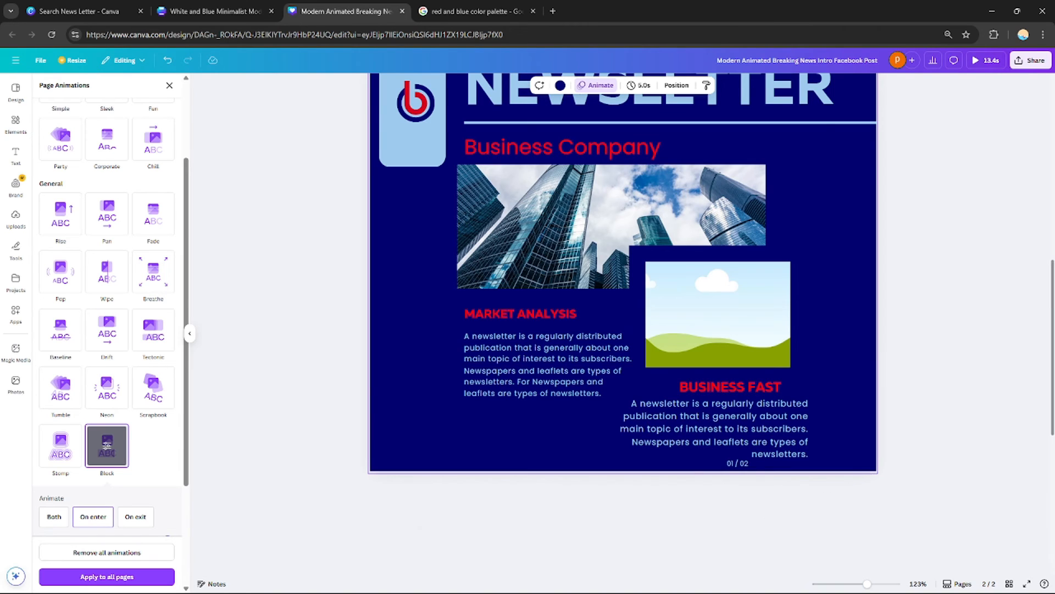
Set the newsletter page's duration to 6.5 seconds
{"action": "left_click_drag", "start_coordinate": [1040, 343], "coordinate": [1047, 295]}
{"action": "left_click", "coordinate": [641, 91]}
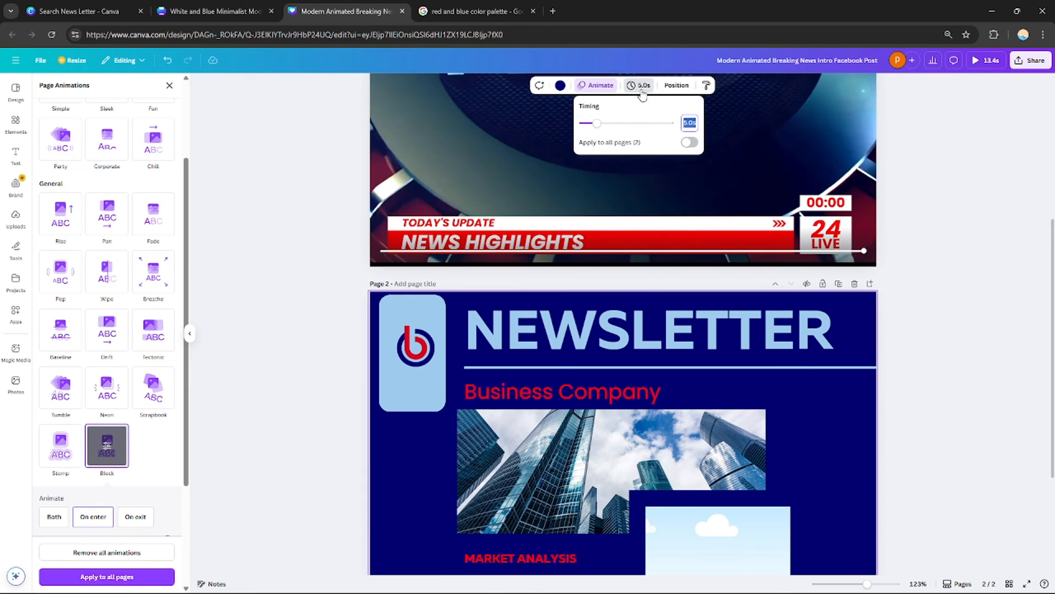
{"action": "left_click", "coordinate": [641, 89]}
{"action": "left_click", "coordinate": [633, 90]}
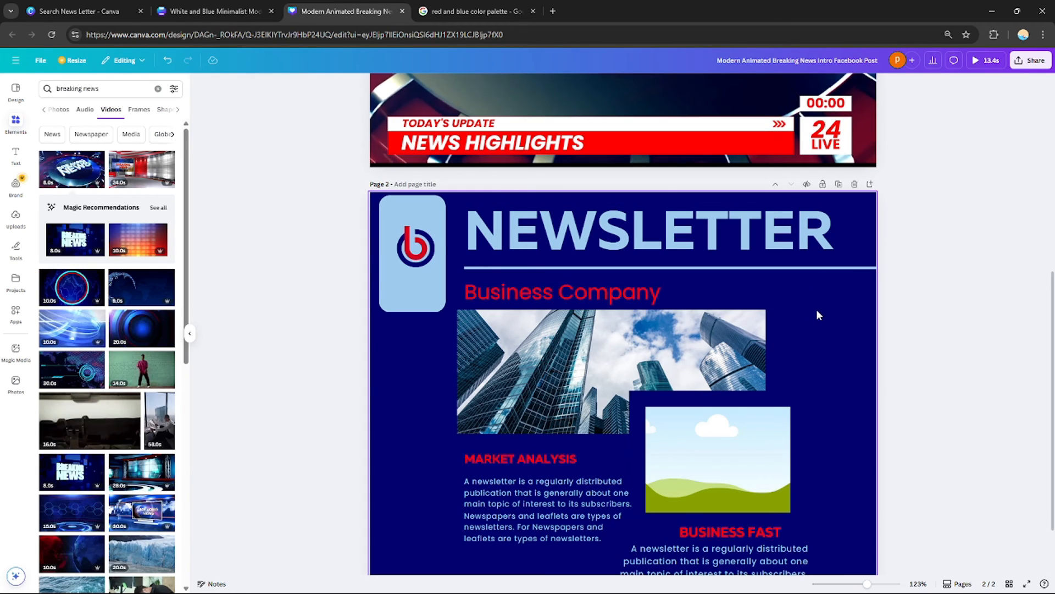
{"action": "left_click", "coordinate": [817, 311]}
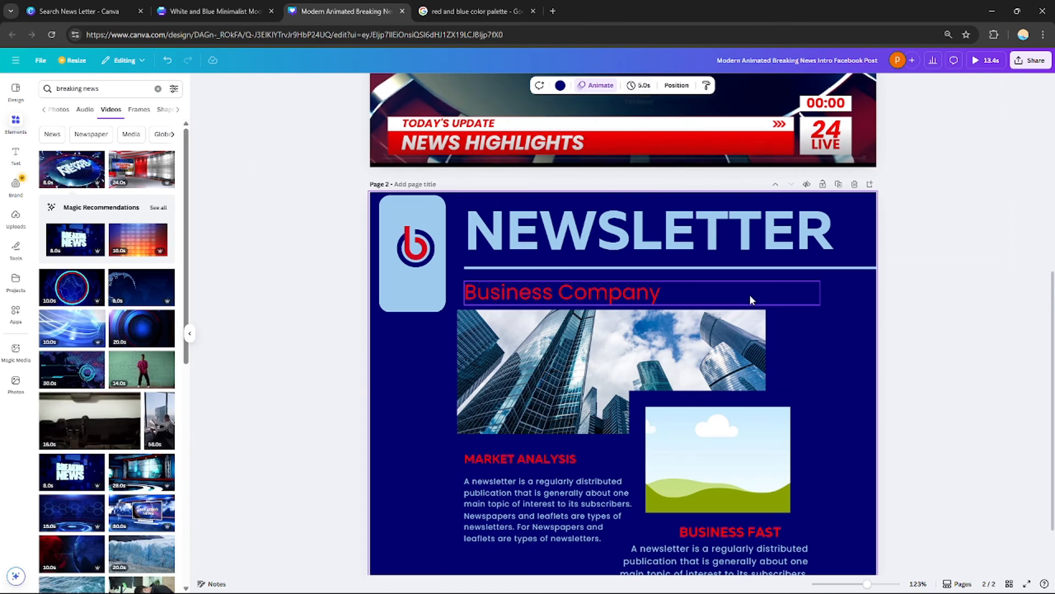
{"action": "left_click", "coordinate": [639, 87]}
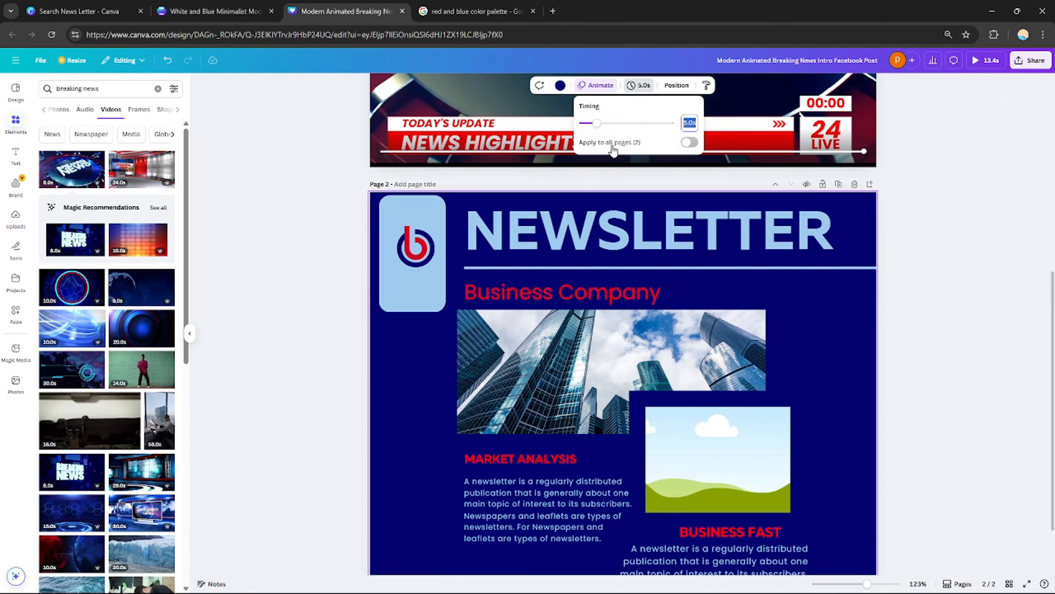
{"action": "mouse_move", "coordinate": [598, 128]}
{"action": "left_mouse_down"}
{"action": "mouse_move", "coordinate": [643, 128]}
{"action": "mouse_move", "coordinate": [617, 131]}
{"action": "left_mouse_up"}
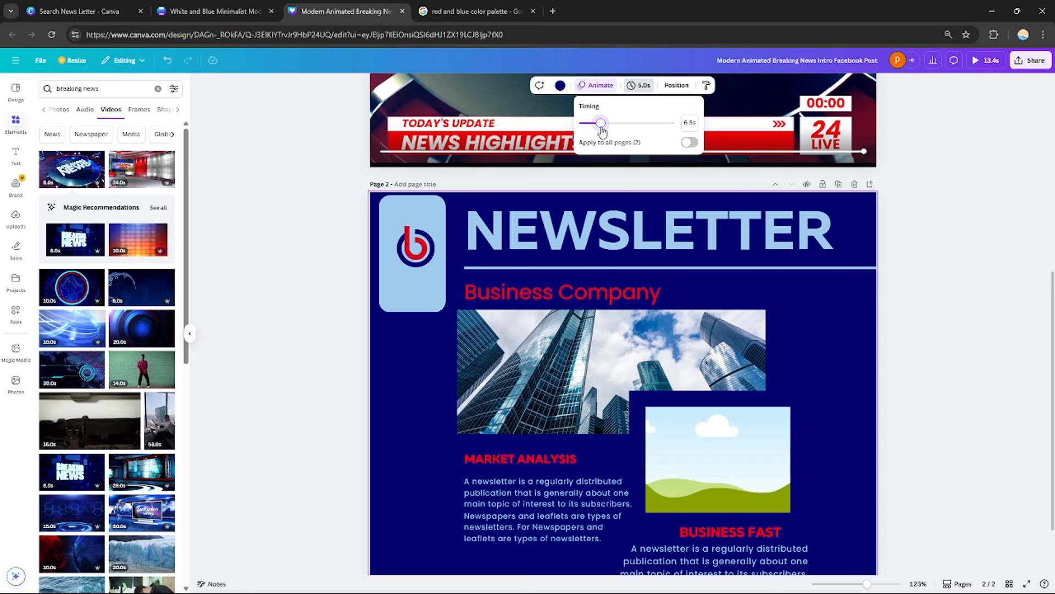
Download the design as an MP4 video of pages 1–2
{"action": "left_click_drag", "start_coordinate": [1052, 289], "coordinate": [1016, 192]}
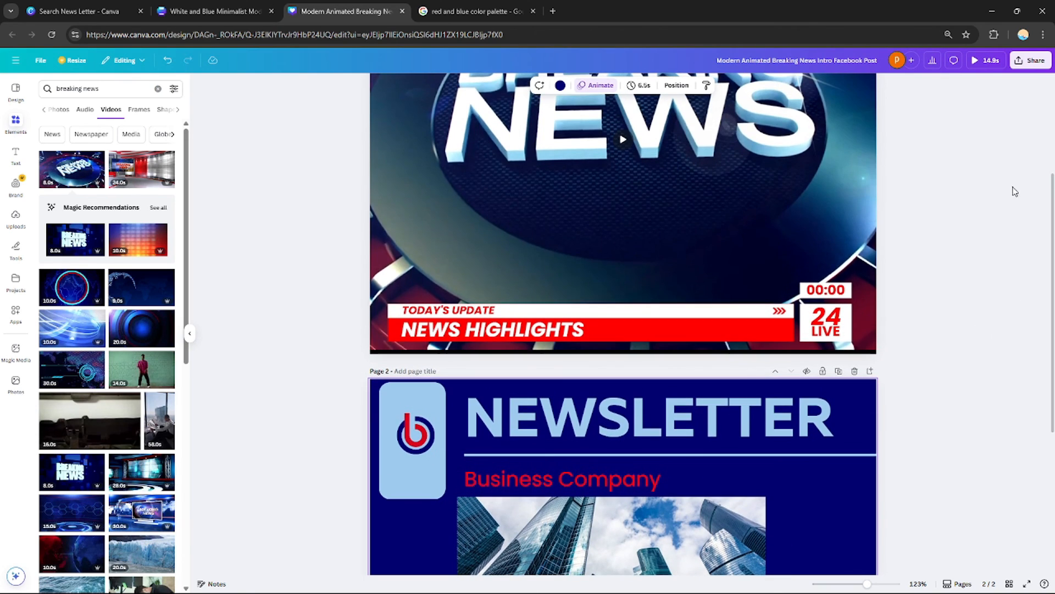
{"action": "left_click", "coordinate": [1035, 61]}
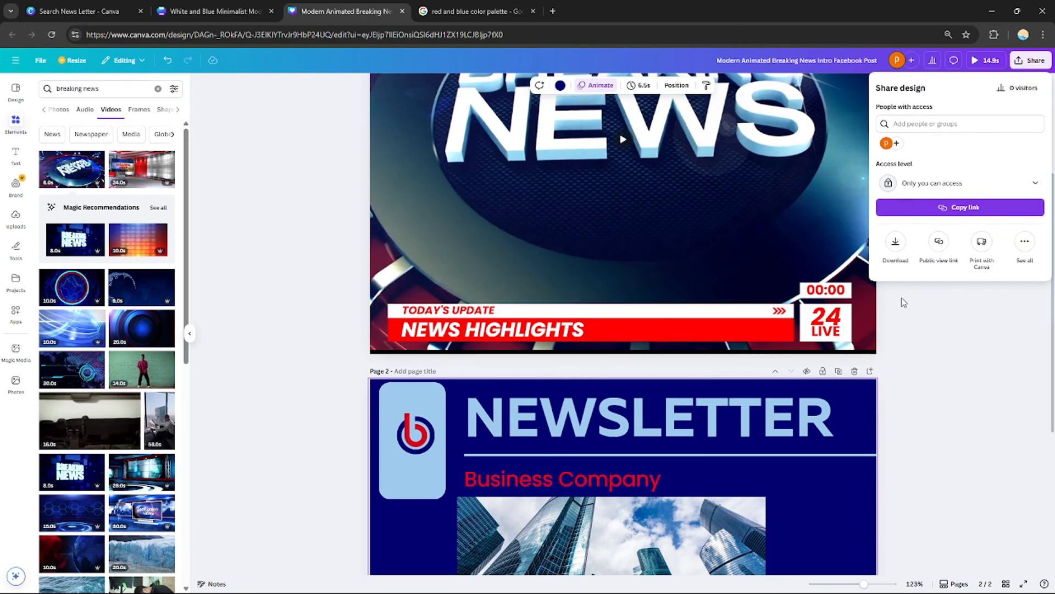
{"action": "left_click", "coordinate": [890, 244]}
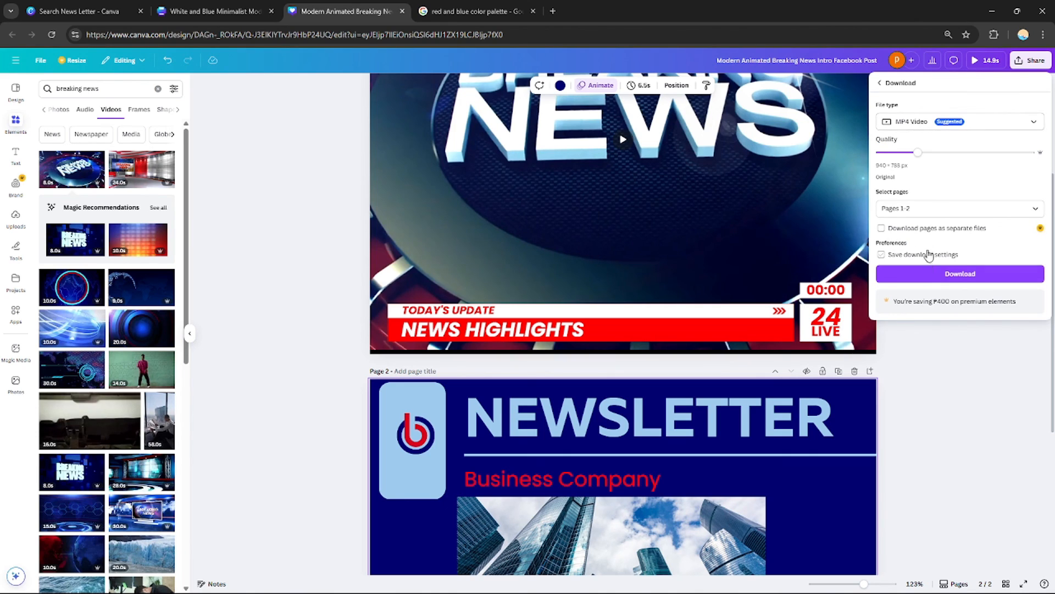
{"action": "left_click", "coordinate": [949, 274]}
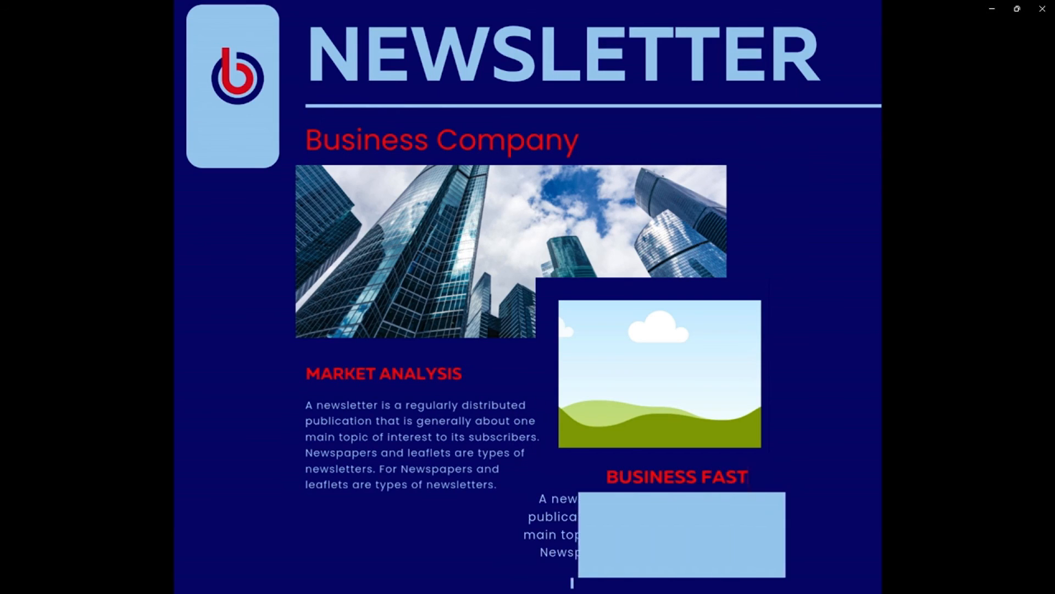
Play the downloaded video in Media Player
{"action": "mouse_move", "coordinate": [740, 199]}
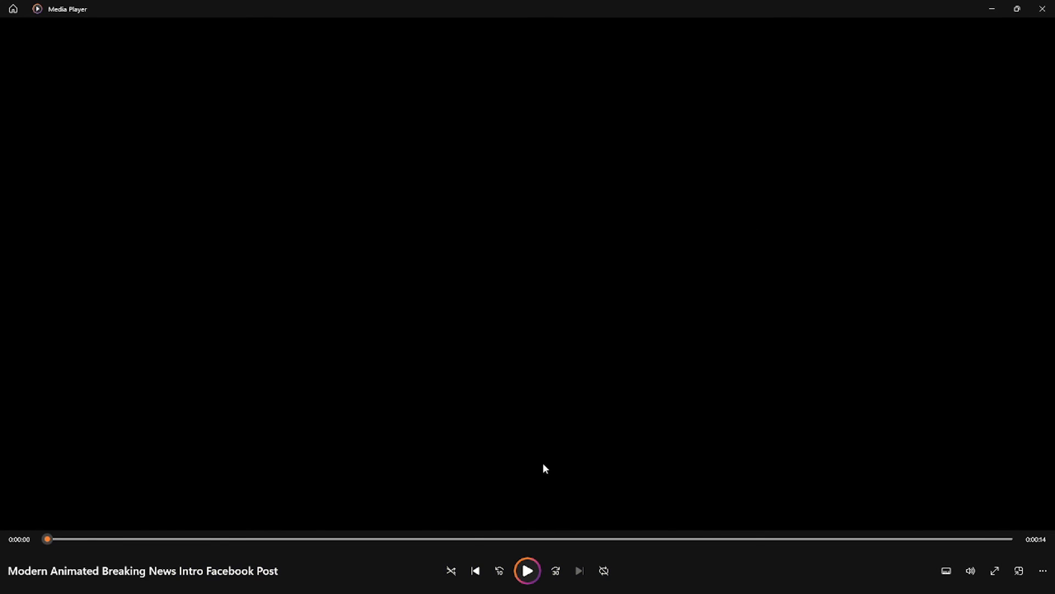
{"action": "left_click", "coordinate": [525, 570]}
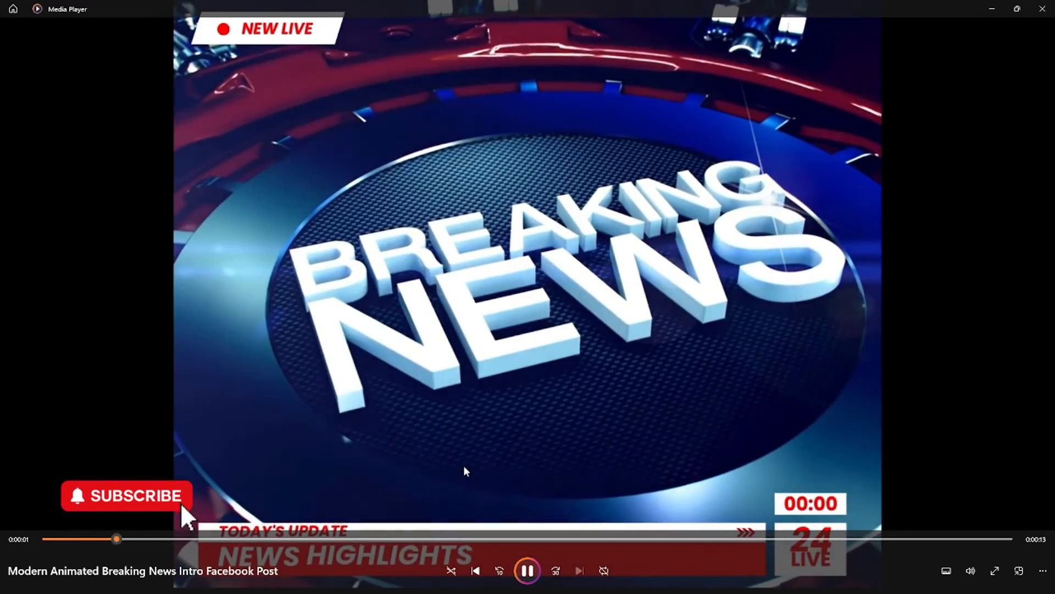